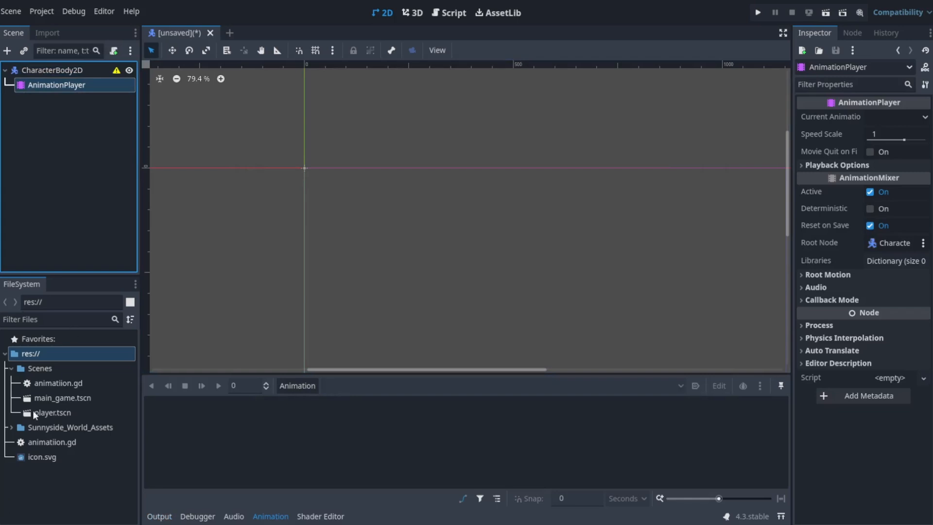
# - Add base_idle_strip9.png from the Human IDLE assets folder to the scene as a sprite near the origin
pyautogui.click(11, 368)
pyautogui.doubleClick(46, 378)
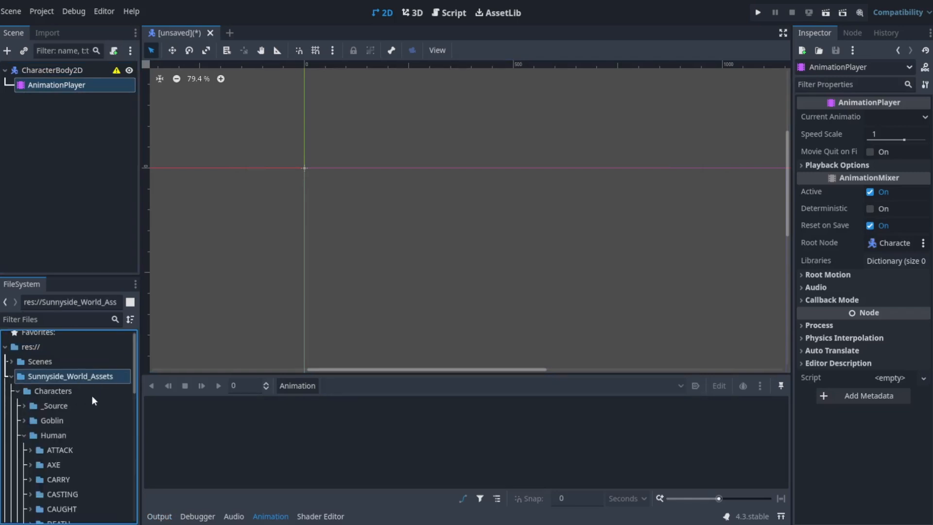
pyautogui.scroll(-5, 91, 395)
pyautogui.click(31, 479)
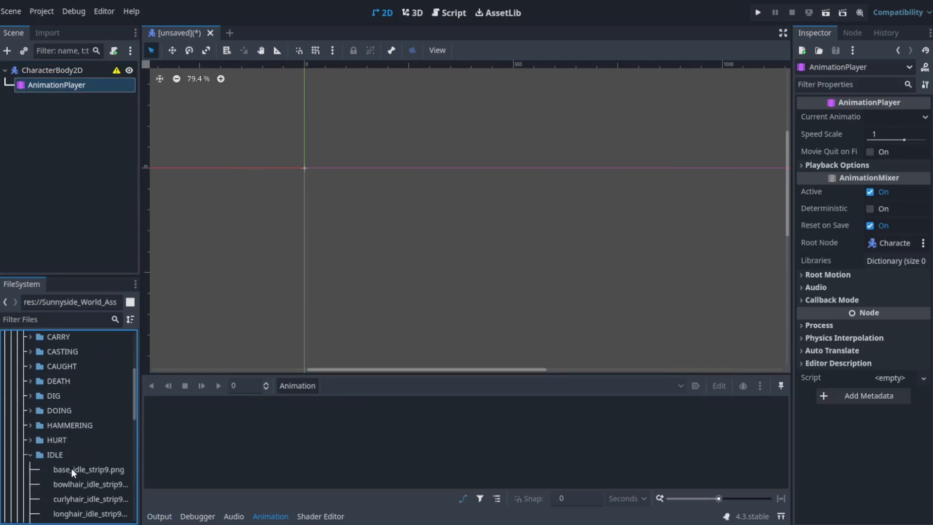
pyautogui.moveTo(71, 468); pyautogui.dragTo(343, 170)
pyautogui.scroll(10, 306, 170)
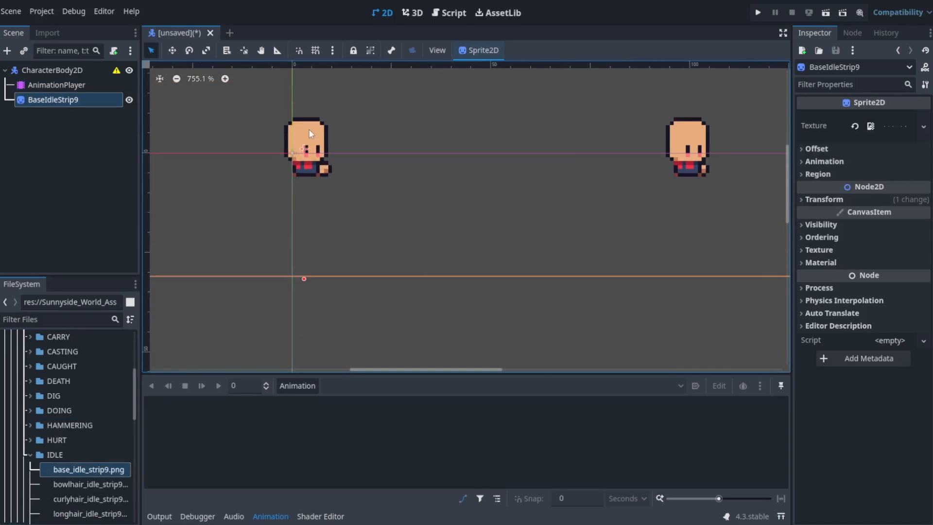
# - Split the base idle sprite into 9 horizontal frames
pyautogui.click(845, 161)
pyautogui.click(893, 175)
pyautogui.write('9')
pyautogui.press('Return')
pyautogui.scroll(-2, 381, 188)
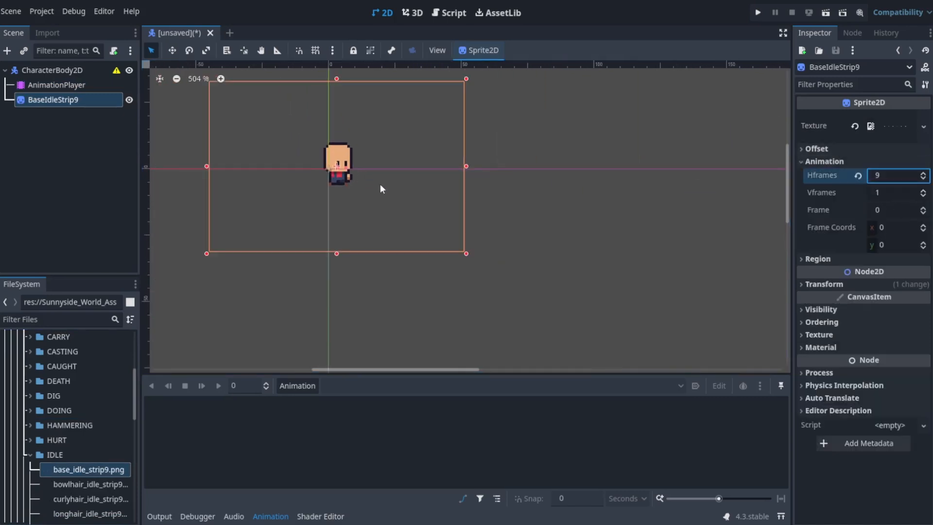
# - Move the base idle sprite so the character is centred on the scene origin
pyautogui.moveTo(342, 159)
pyautogui.mouseDown()
pyautogui.moveTo(331, 168)
pyautogui.moveTo(349, 156)
pyautogui.mouseUp()
pyautogui.scroll(2, 330, 167)
pyautogui.scroll(3, 339, 172)
pyautogui.scroll(-6, 618, 191)
# - Set the base idle sprite's animation frame to 4
pyautogui.click(894, 210)
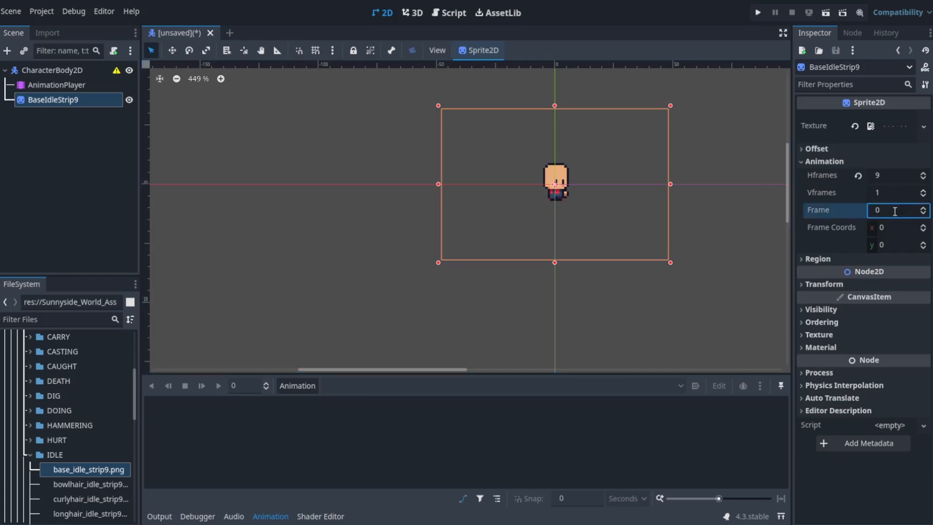
pyautogui.press('Return')
pyautogui.scroll(3, 617, 165)
pyautogui.scroll(-3, 719, 250)
pyautogui.scroll(1, 718, 250)
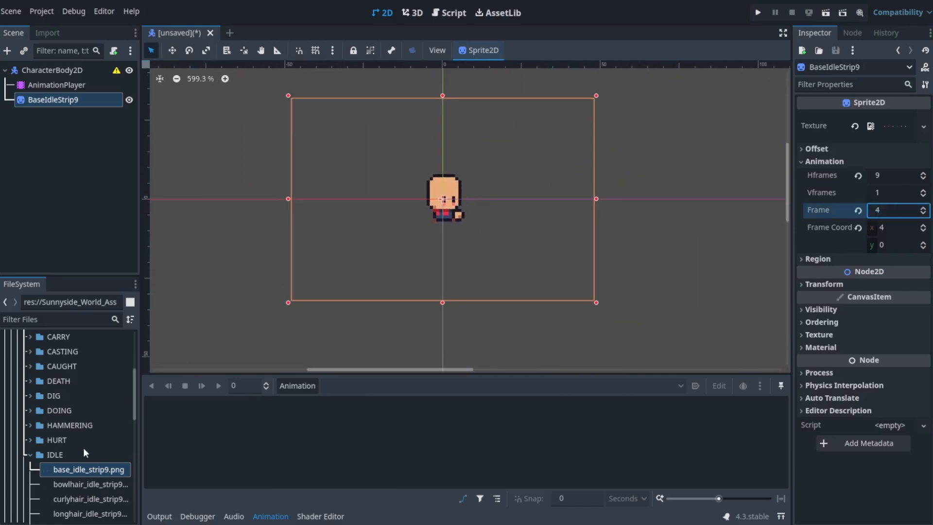
# - Add the bowlhair idle strip to the scene as a sprite and position the hair over the character's head
pyautogui.moveTo(90, 483); pyautogui.dragTo(435, 201)
pyautogui.scroll(5, 407, 202)
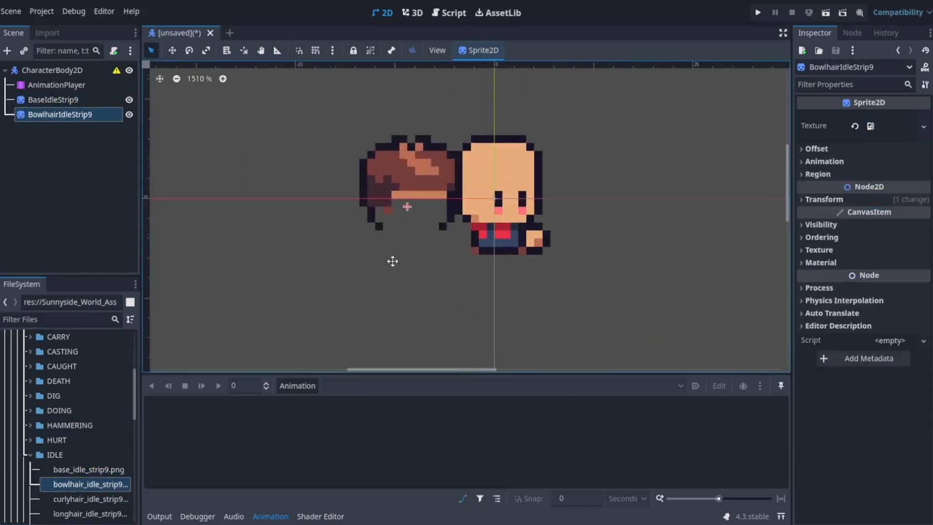
pyautogui.moveTo(289, 235); pyautogui.dragTo(383, 229)
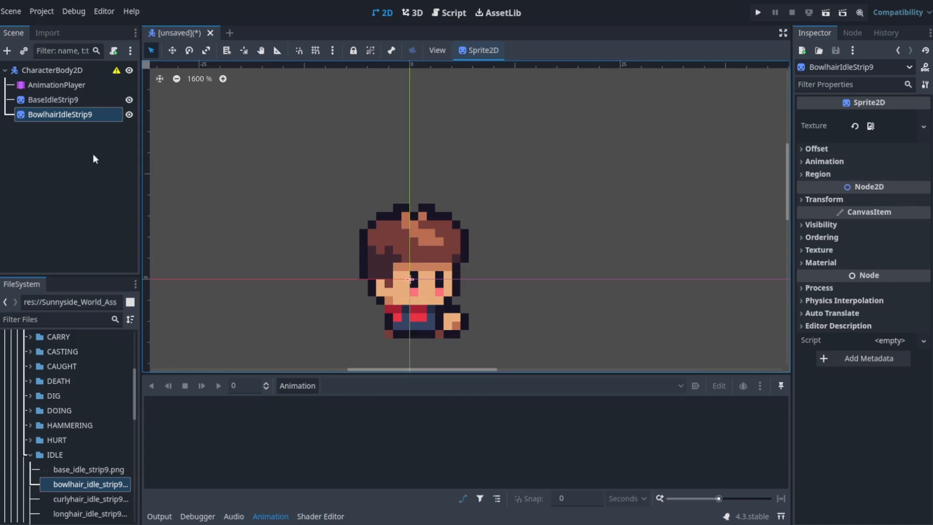
# - Split the bowl-hair sprite into 9 horizontal frames and align the hair precisely on the character's head
pyautogui.click(882, 162)
pyautogui.click(897, 176)
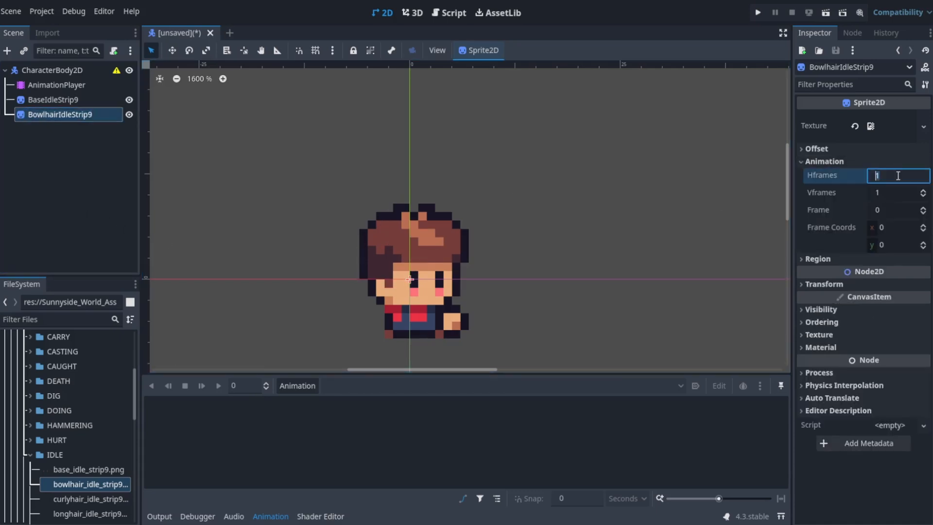
pyautogui.write('9')
pyautogui.press('Return')
pyautogui.scroll(-4, 338, 261)
pyautogui.scroll(6, 384, 244)
pyautogui.moveTo(384, 244); pyautogui.dragTo(383, 255)
pyautogui.press('Escape')
pyautogui.scroll(-12, 445, 237)
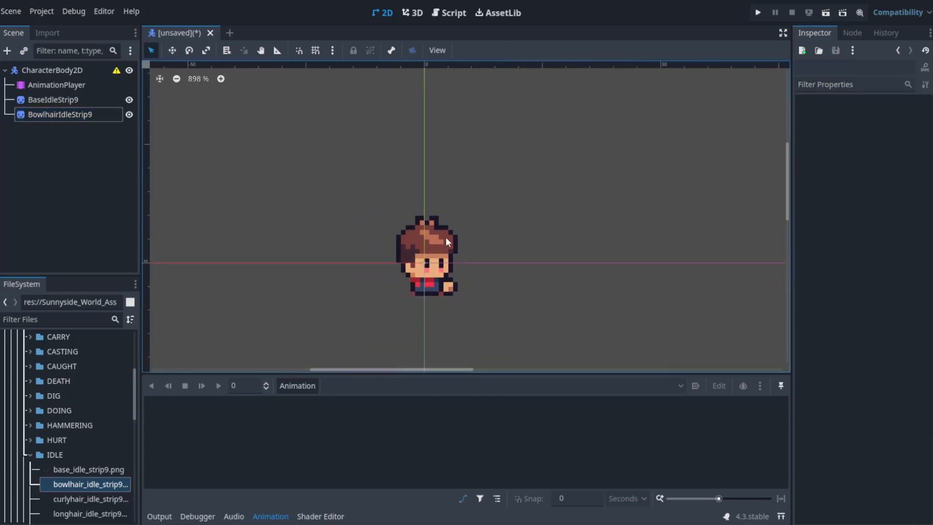
# - Rename the base sprite to Idle and the bowl-hair sprite to Idle_hair
pyautogui.scroll(-19, 445, 237)
pyautogui.click(445, 238)
pyautogui.doubleClick(35, 101)
pyautogui.write('Idle')
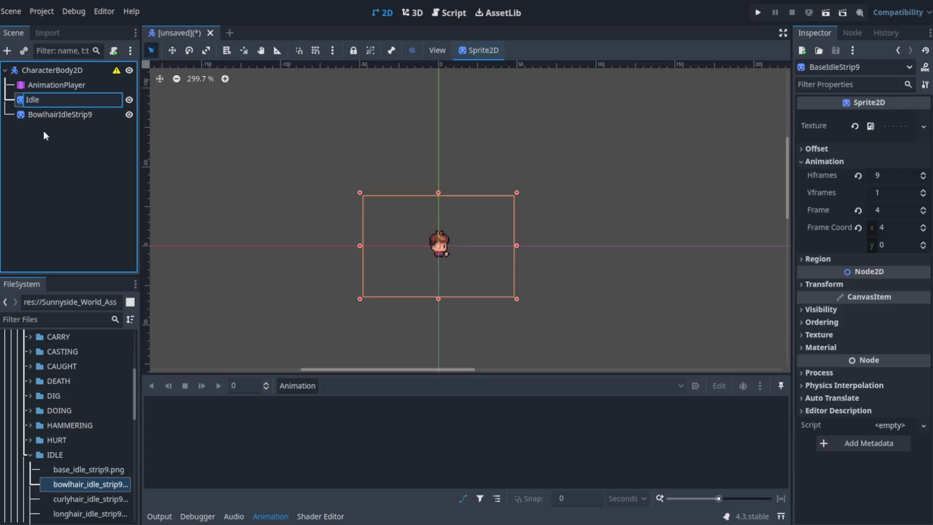
pyautogui.doubleClick(48, 115)
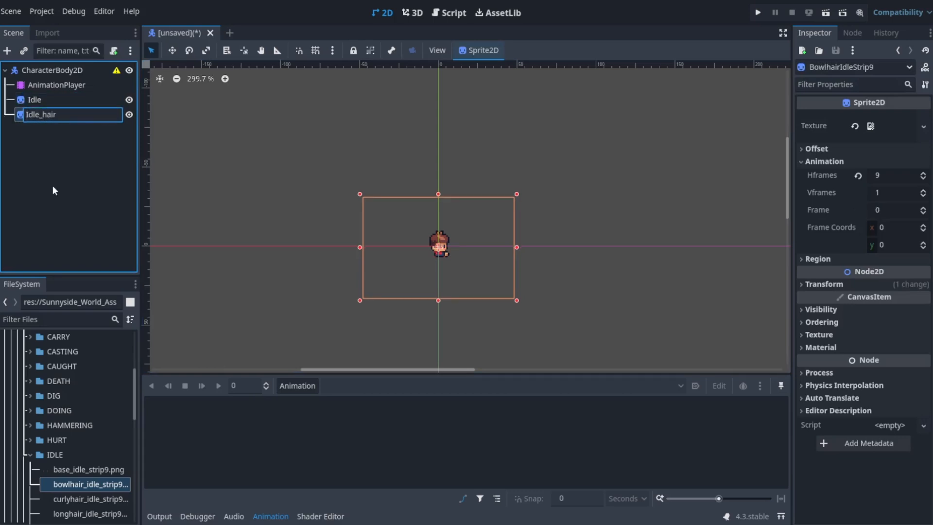
pyautogui.press('Return')
# - Make Idle_hair a child of the Idle sprite
pyautogui.moveTo(40, 115); pyautogui.dragTo(37, 100)
pyautogui.scroll(16, 391, 242)
pyautogui.click(48, 101)
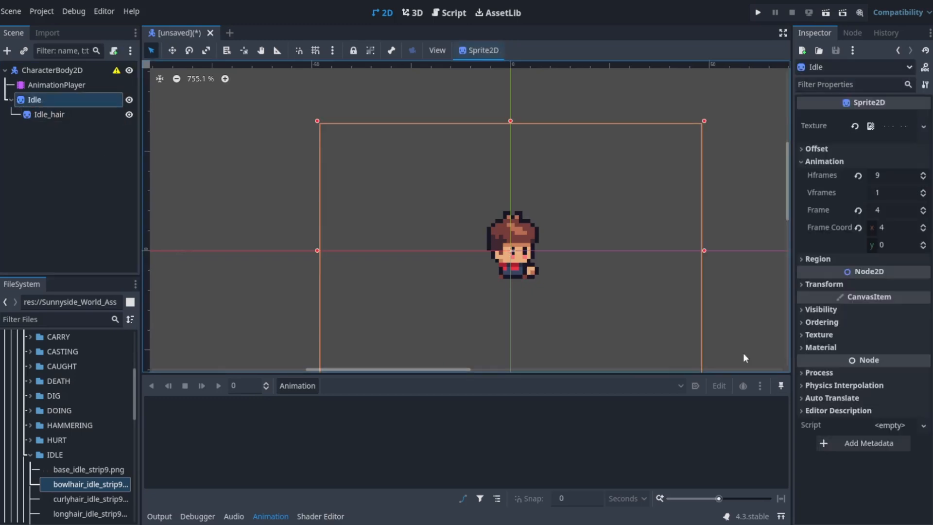
# - Create a new animation named Idle in the AnimationPlayer
pyautogui.click(56, 84)
pyautogui.click(297, 385)
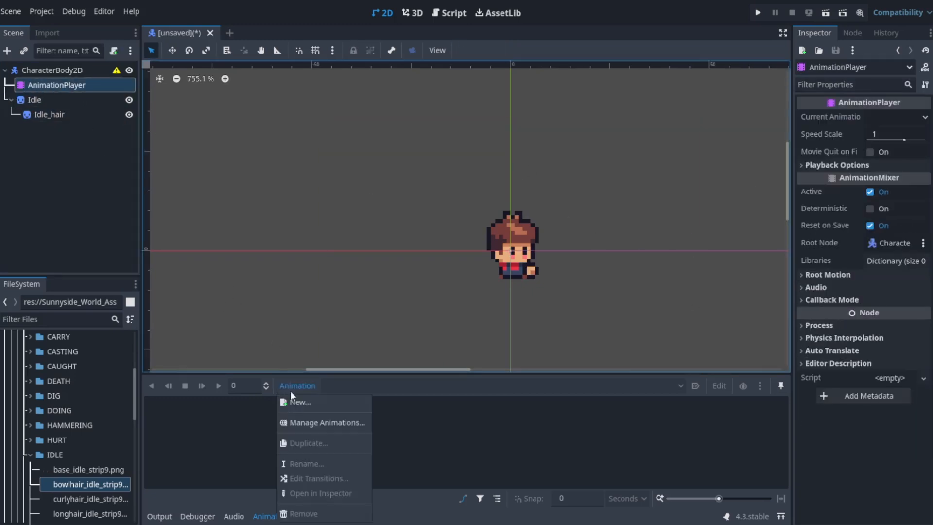
pyautogui.click(333, 398)
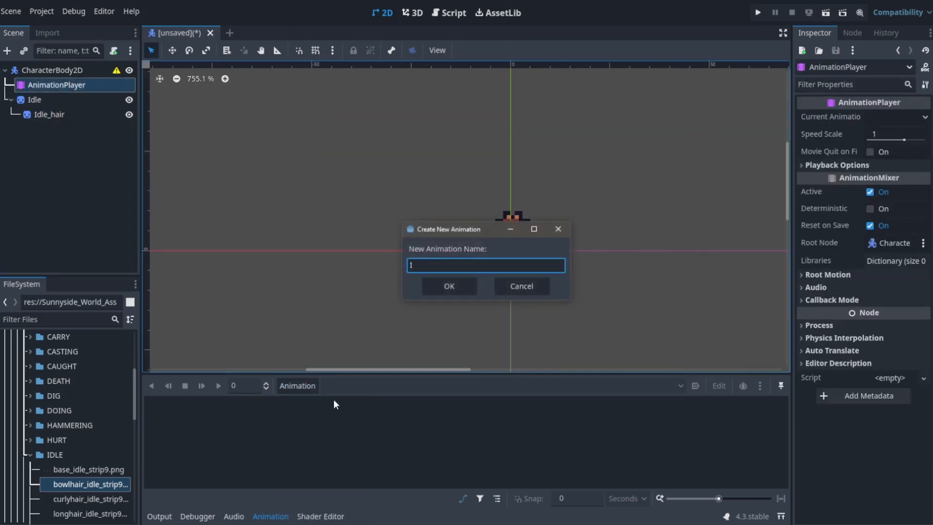
pyautogui.write('Idle')
pyautogui.press('Return')
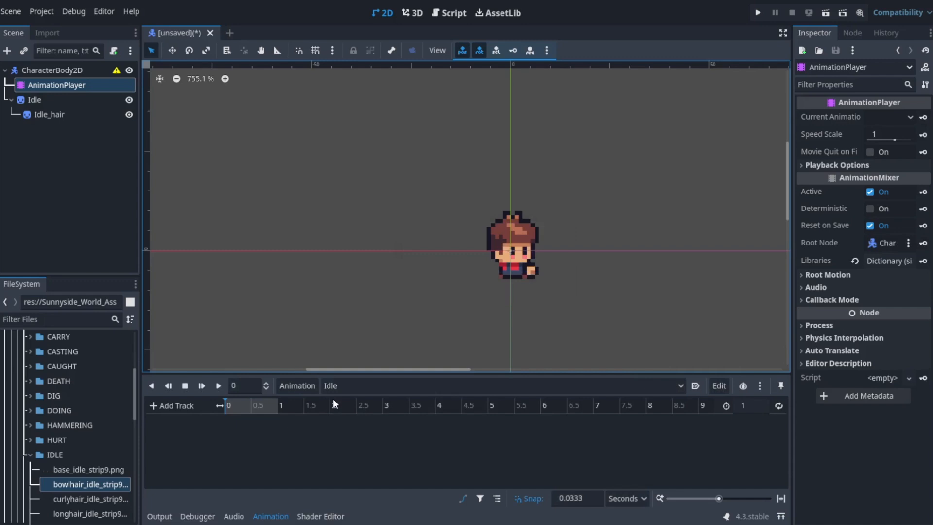
pyautogui.click(40, 101)
pyautogui.scroll(-1, 549, 233)
pyautogui.scroll(1, 548, 233)
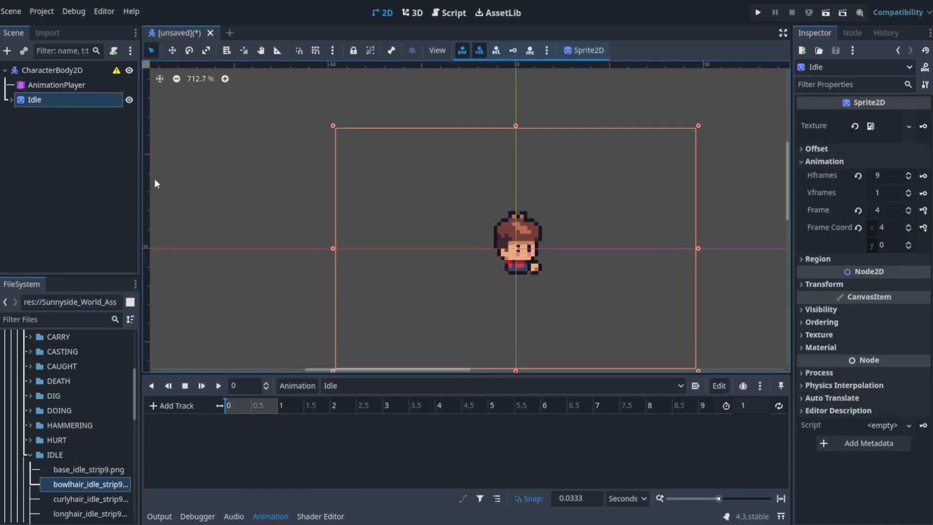
pyautogui.rightClick(39, 140)
pyautogui.click(62, 165)
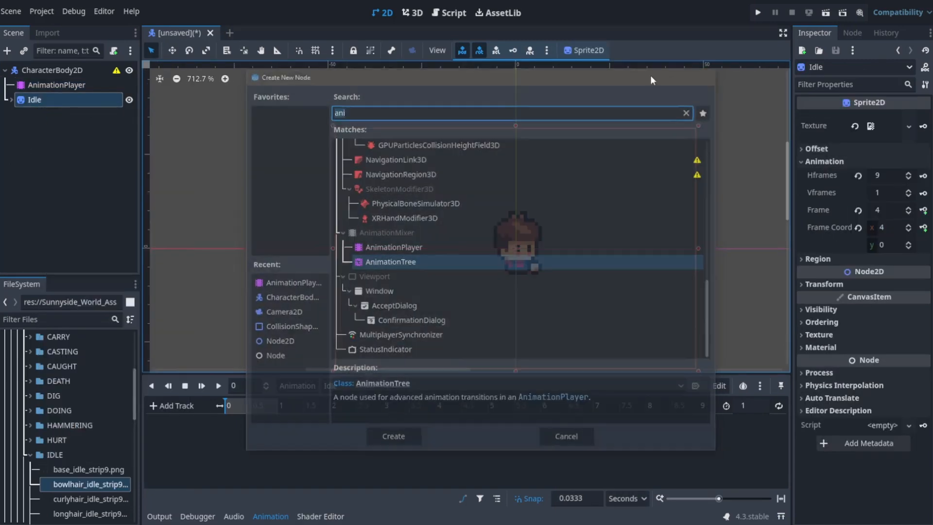
pyautogui.press('Escape')
# - Add a Node2D as a child of the CharacterBody2D root
pyautogui.hotkey('ctrl', 'a')
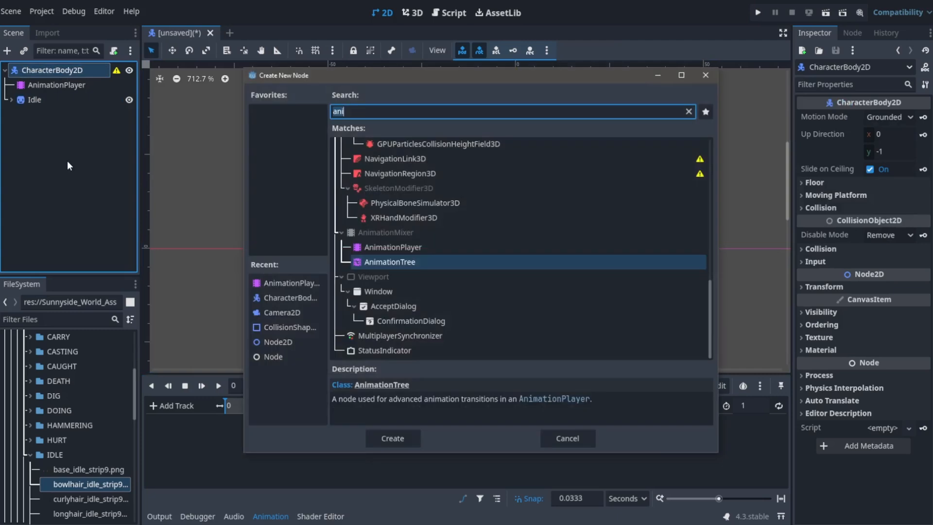
pyautogui.write('node')
pyautogui.press('Down')
pyautogui.press('Down')
pyautogui.press('Return')
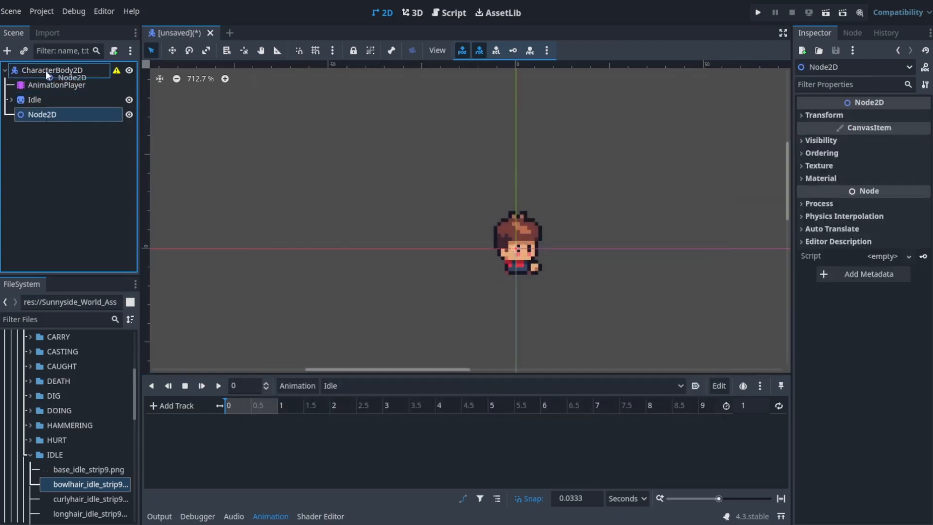
# - Move the Idle sprite under the new Node2D and rename that node Animations
pyautogui.moveTo(46, 100); pyautogui.dragTo(29, 115)
pyautogui.click(35, 103)
pyautogui.doubleClick(35, 103)
pyautogui.write('Animations')
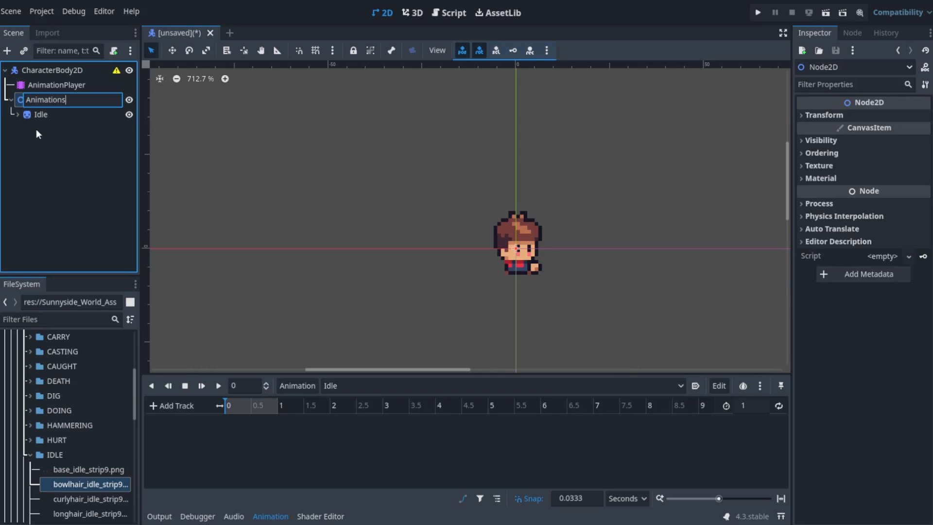
pyautogui.press('Return')
pyautogui.click(60, 138)
# - Attach a new script, animations.gd, to the Animations node
pyautogui.scroll(5, 504, 267)
pyautogui.moveTo(504, 267); pyautogui.dragTo(424, 248, button='middle')
pyautogui.click(48, 99)
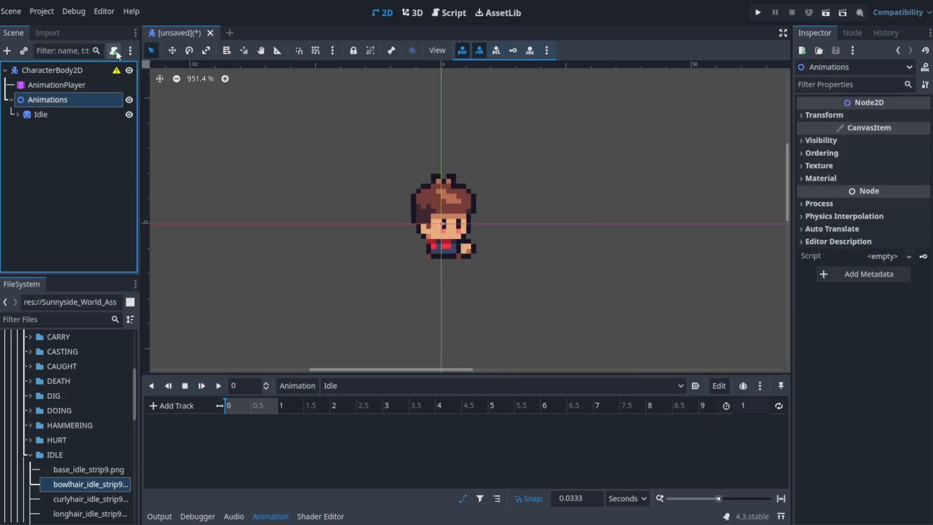
pyautogui.click(116, 50)
pyautogui.click(422, 348)
pyautogui.press('Return')
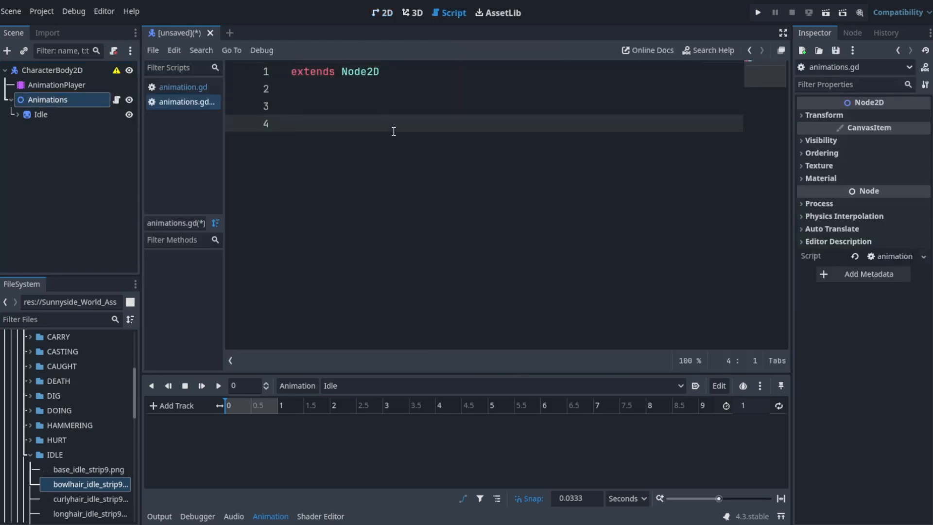
# - Declare an export group called "Animations" and an exported integer variable Idle_Frames in the script
pyautogui.write('@export_g')
pyautogui.write('roup("")')
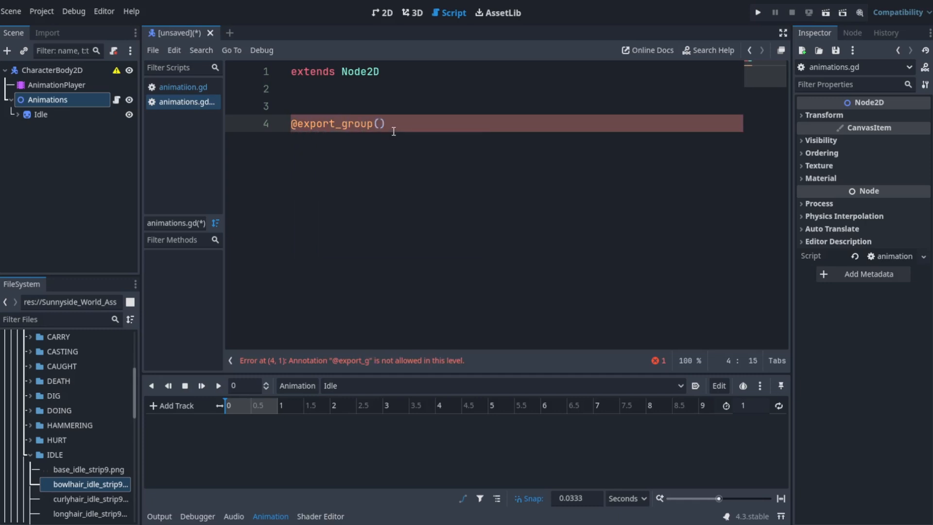
pyautogui.press('Return')
pyautogui.press('Return')
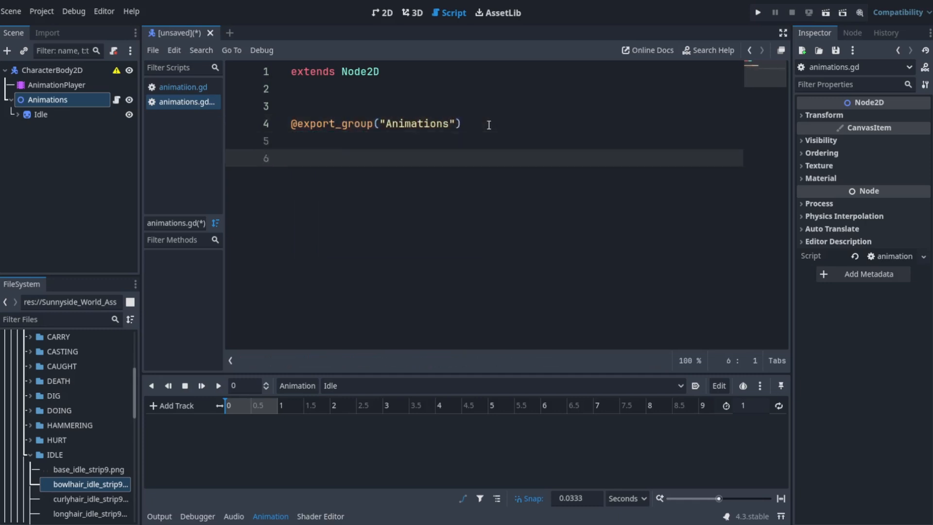
pyautogui.write('@export var:')
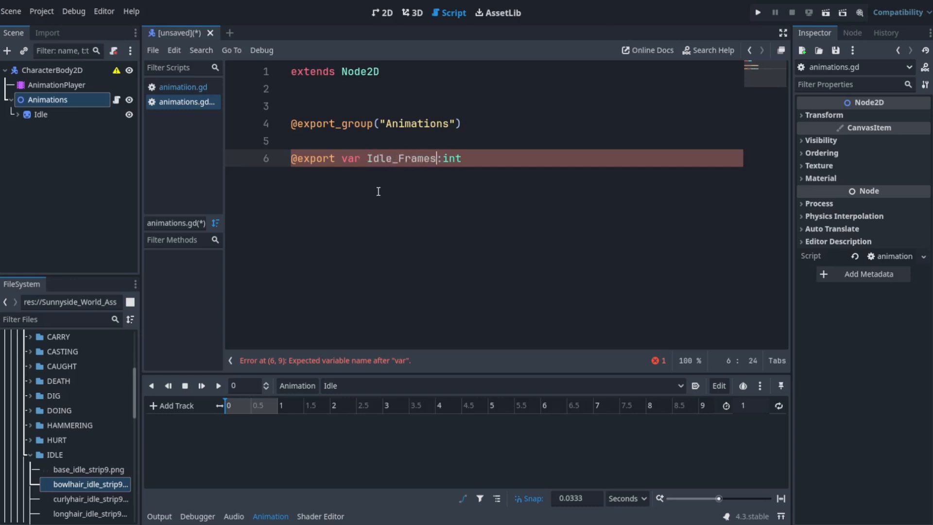
pyautogui.click(484, 176)
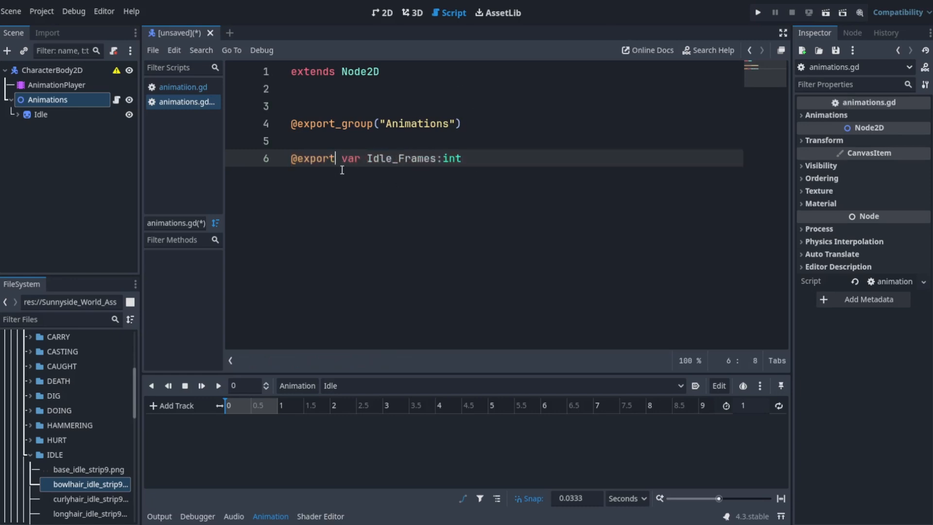
pyautogui.write('_r')
pyautogui.press('Return')
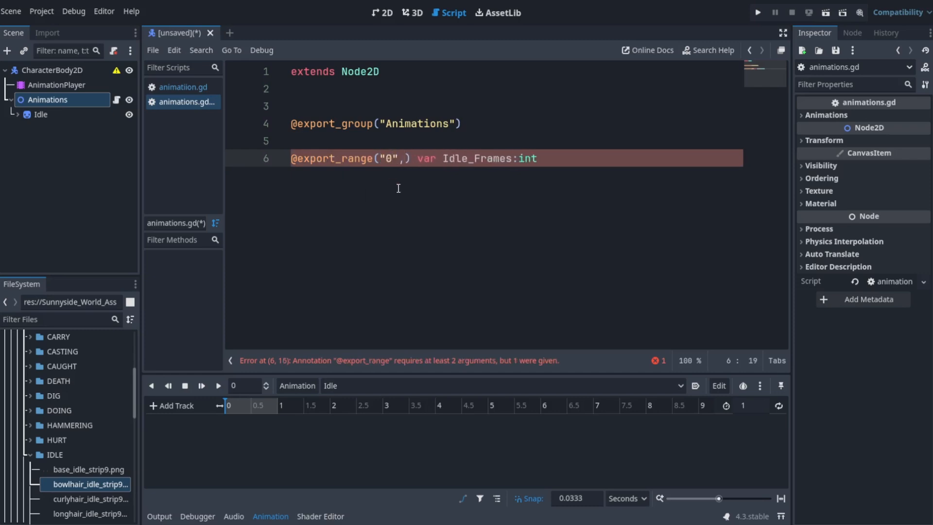
pyautogui.click(402, 146)
# - Remove the quotes around the export range bounds 0 and 8, and set the exported Idle Frames property to 8
pyautogui.click(399, 164)
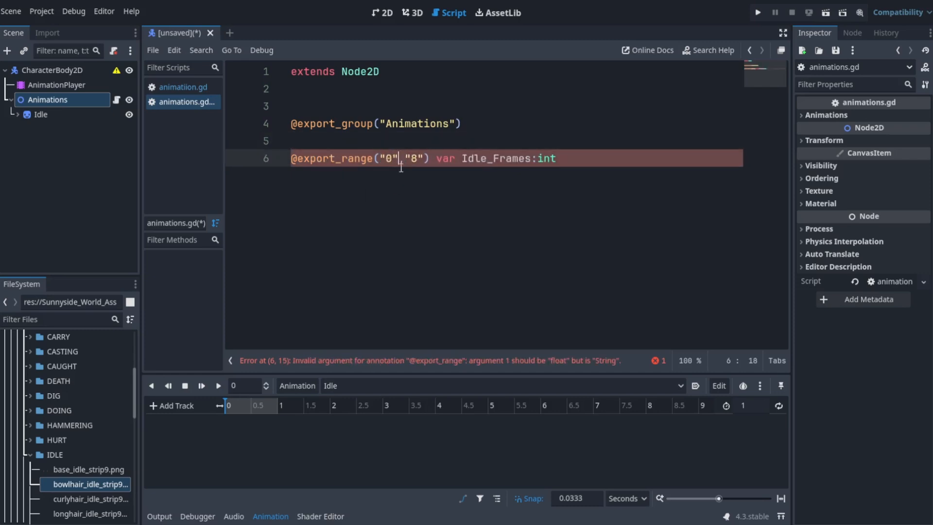
pyautogui.press('BackSpace')
pyautogui.press('Left')
pyautogui.press('BackSpace')
pyautogui.click(412, 161)
pyautogui.press('BackSpace')
pyautogui.press('Left')
pyautogui.press('BackSpace')
pyautogui.click(554, 159)
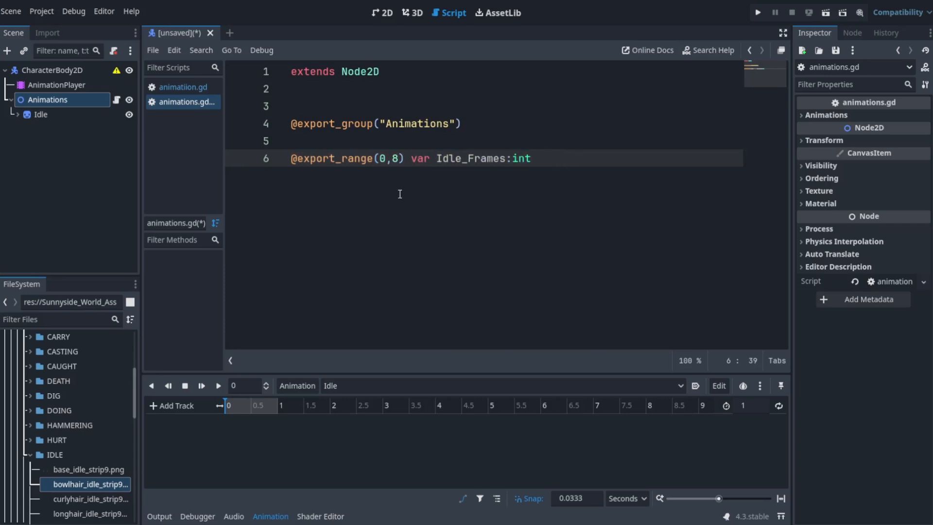
pyautogui.click(864, 115)
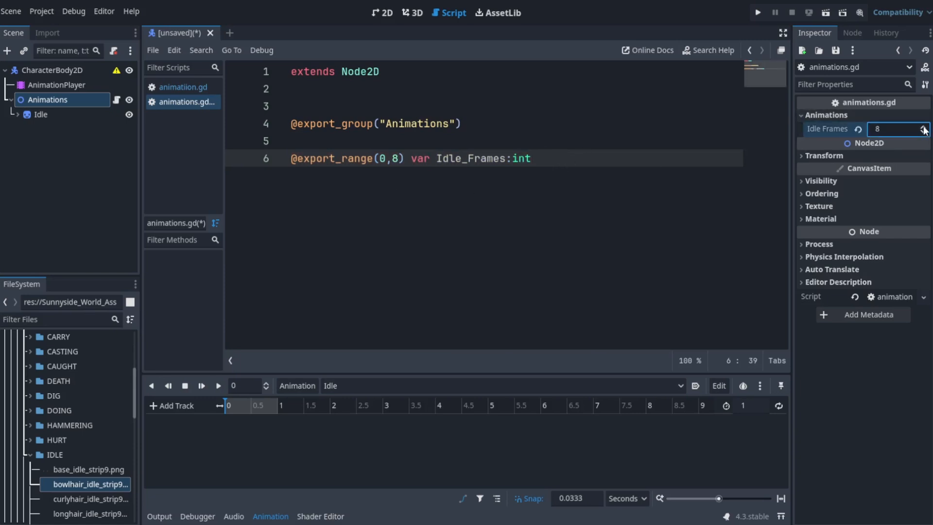
pyautogui.press('Return')
# - Add a _physics_process(delta) function a few lines below the Idle_Frames variable
pyautogui.click(548, 159)
pyautogui.press('Return')
pyautogui.press('Return')
pyautogui.press('Return')
pyautogui.press('Return')
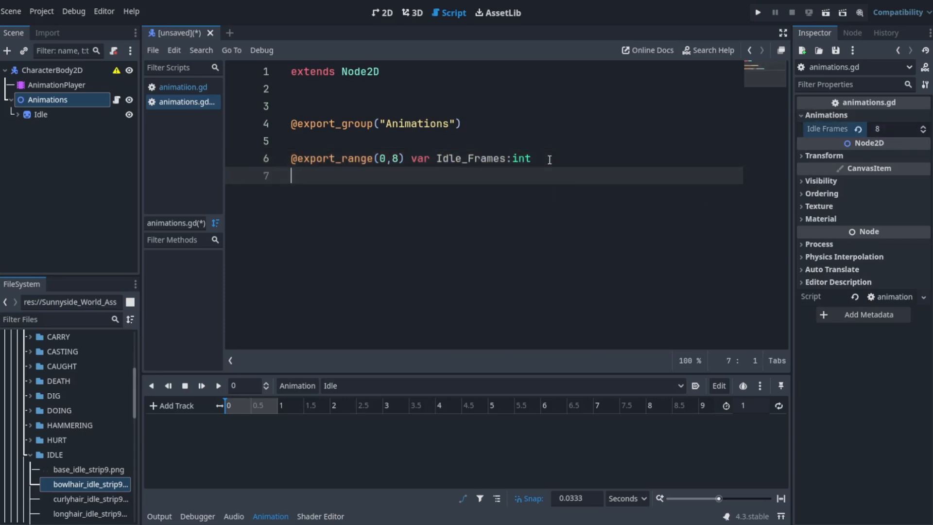
pyautogui.write('func _physics_process(delta):')
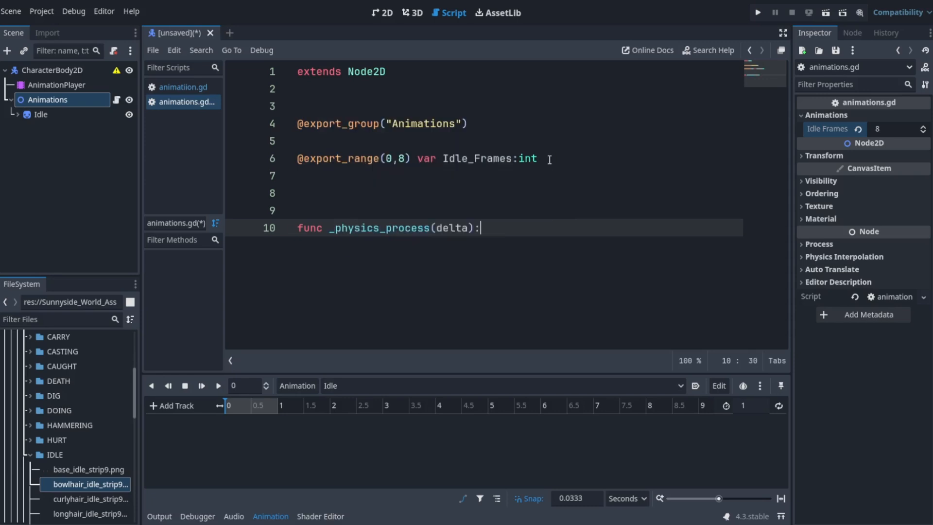
pyautogui.press('Return')
# - Insert references to the Idle and Idle_hair nodes on separate lines inside _physics_process
pyautogui.moveTo(33, 116); pyautogui.dragTo(386, 256)
pyautogui.press('Return')
pyautogui.click(18, 115)
pyautogui.moveTo(55, 129); pyautogui.dragTo(389, 262)
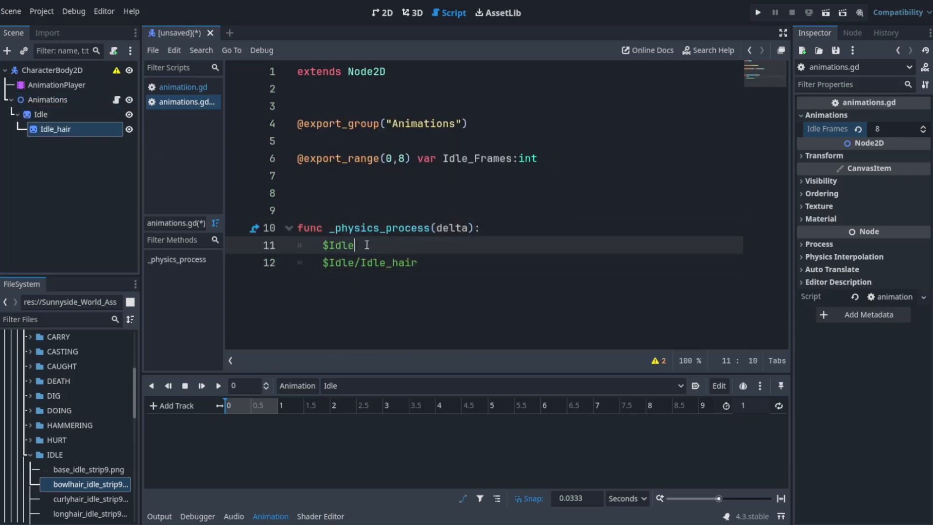
# - Assign Idle_Frames to the frame property of both Idle and Idle_hair, and remove the blank line below the export group
pyautogui.click(423, 252)
pyautogui.write('.frame=')
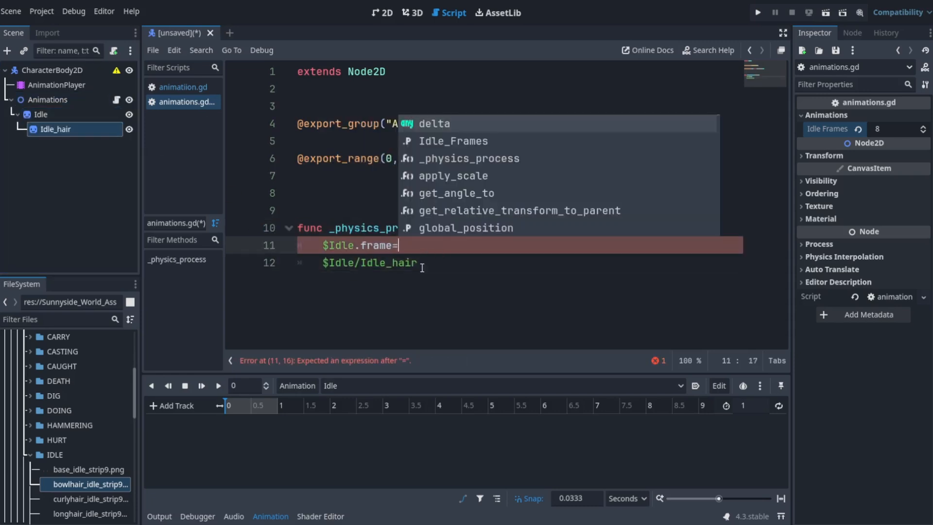
pyautogui.write('I')
pyautogui.press('Return')
pyautogui.click(421, 263)
pyautogui.write('.frame=')
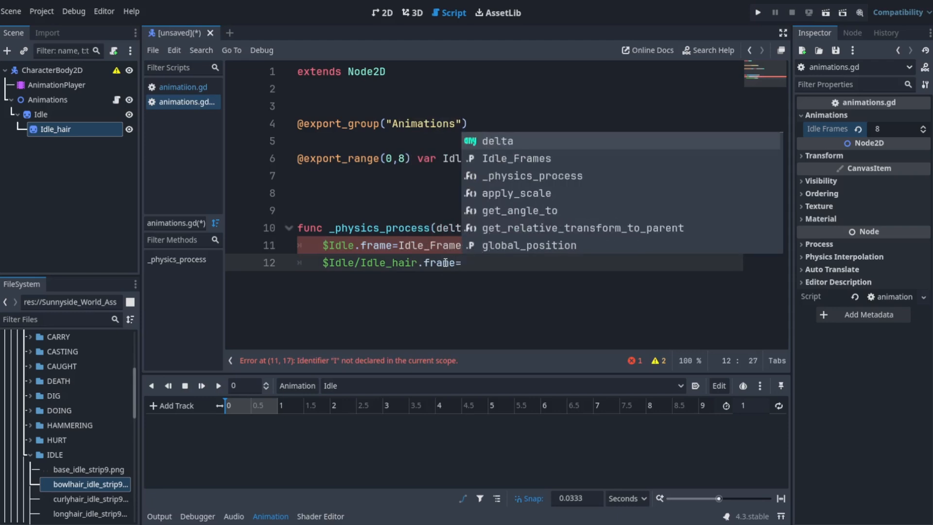
pyautogui.write('I')
pyautogui.press('Return')
pyautogui.click(325, 145)
pyautogui.press('BackSpace')
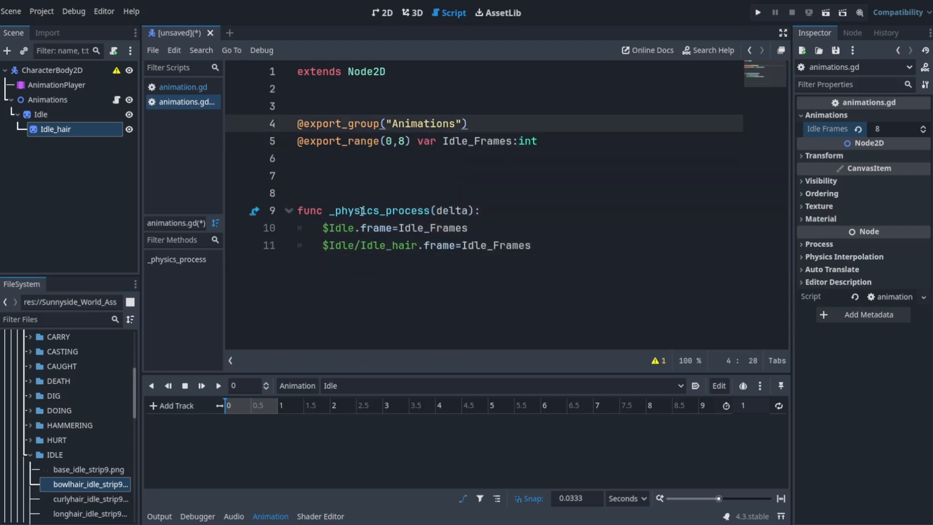
# - Return to the 2D view and select the Animations node to show its exported properties
pyautogui.click(59, 84)
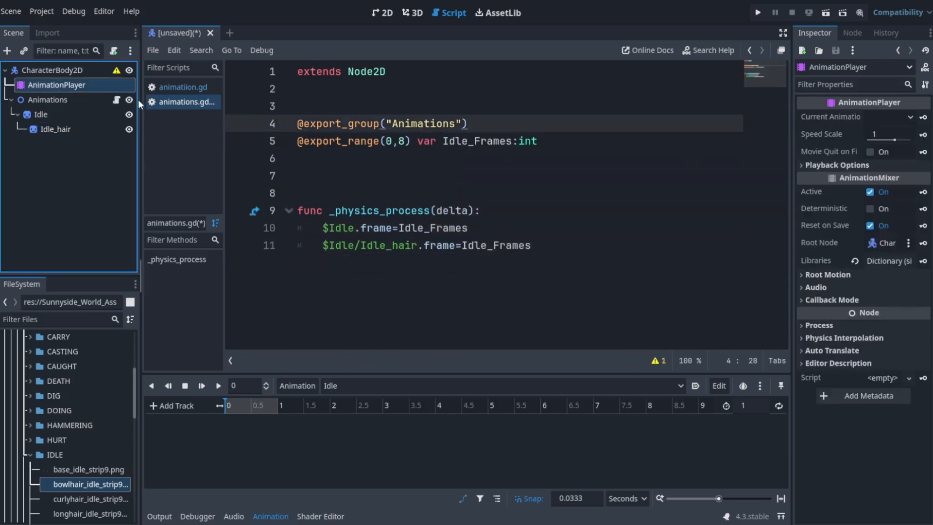
pyautogui.click(52, 70)
pyautogui.click(387, 13)
pyautogui.click(49, 100)
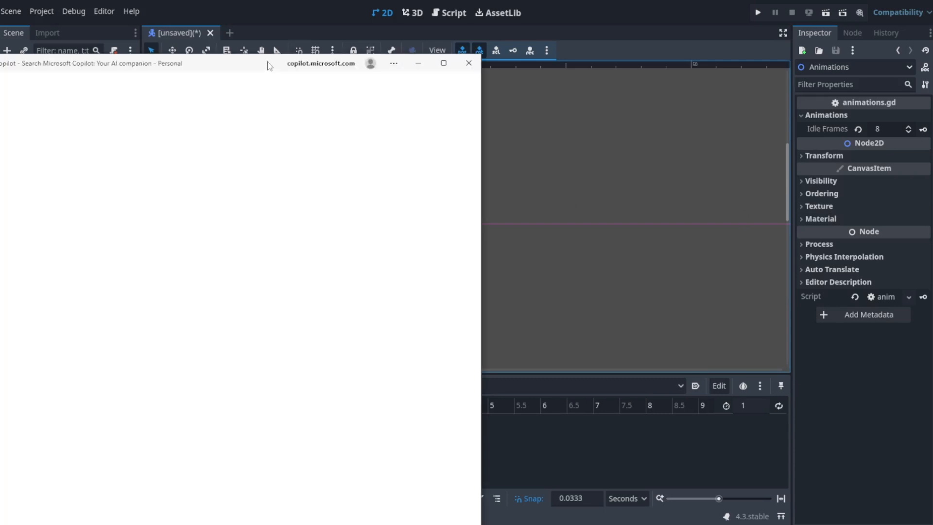
# - Switch to Copilot, open the Frame Rate Calculation chat and examine the time codes for 15 frames per second
pyautogui.moveTo(268, 62); pyautogui.dragTo(332, 0)
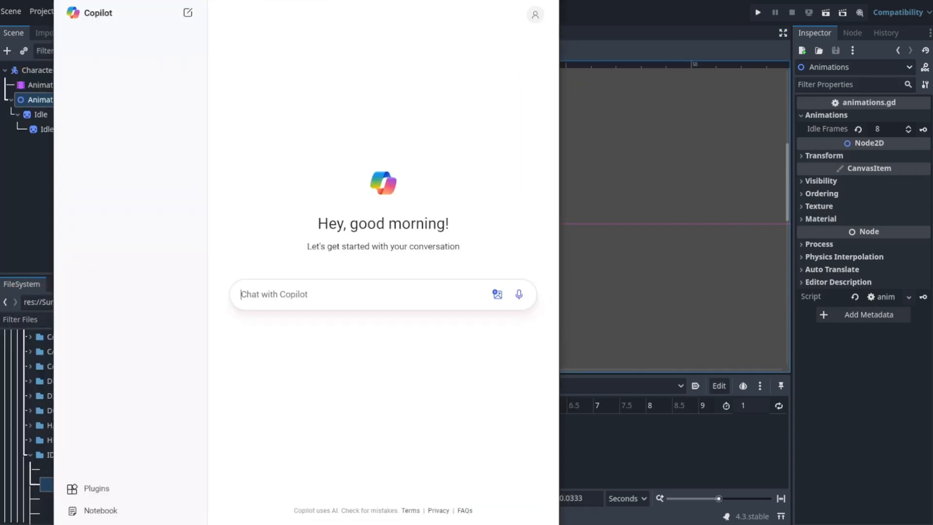
pyautogui.click(163, 121)
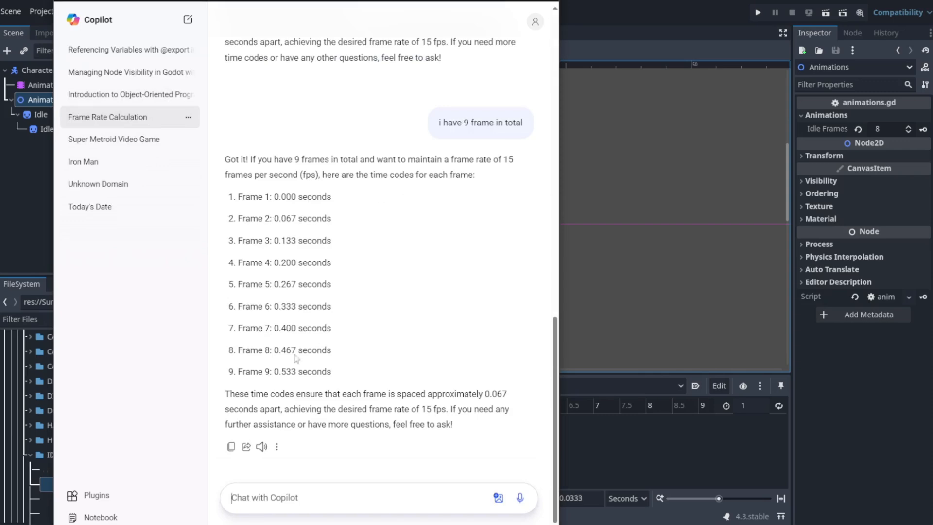
pyautogui.scroll(15, 295, 359)
pyautogui.scroll(-7, 249, 100)
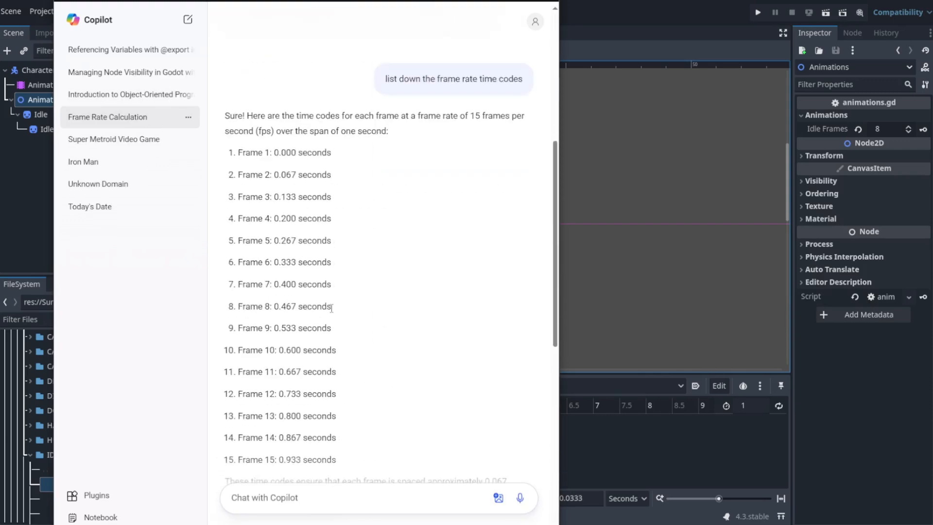
pyautogui.moveTo(286, 139); pyautogui.dragTo(275, 139)
# - Switch back to Godot and key Idle Frames with value 0 at the start of the Idle animation
pyautogui.hotkey('alt', 'Tab')
pyautogui.click(867, 117)
pyautogui.click(867, 117)
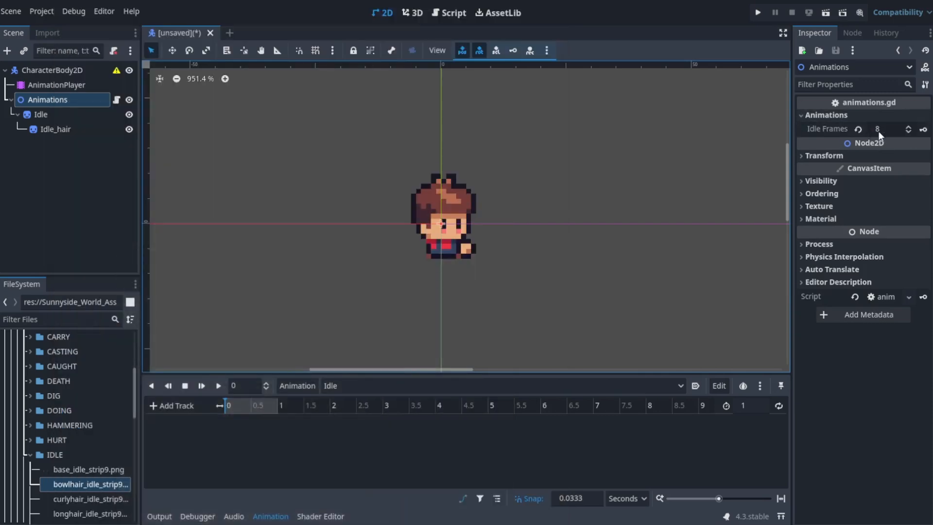
pyautogui.click(878, 131)
pyautogui.write('0')
pyautogui.press('Return')
pyautogui.click(923, 130)
# - Look up the second frame's time code in Copilot and key Idle Frames with value 1 at 0.067 seconds
pyautogui.hotkey('alt', 'Tab')
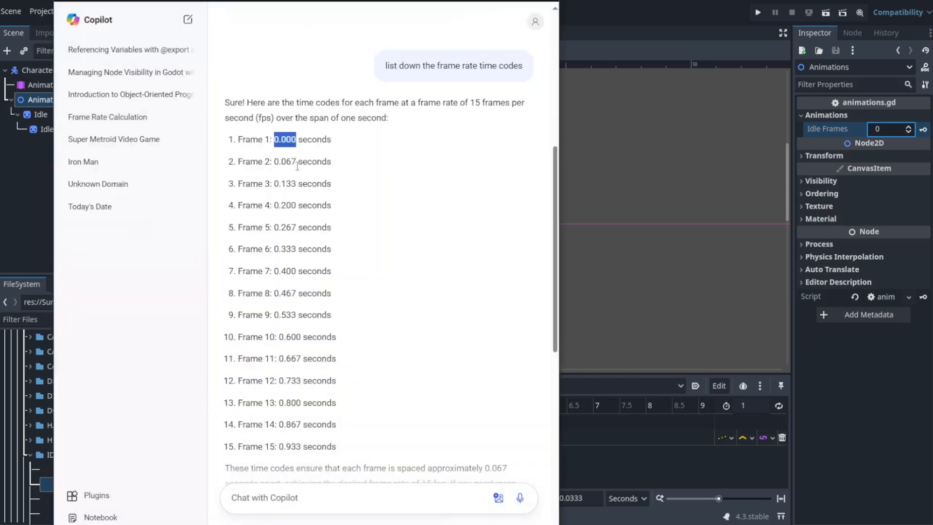
pyautogui.hotkey('alt', 'Tab')
pyautogui.click(241, 385)
pyautogui.write('0.067')
pyautogui.press('Return')
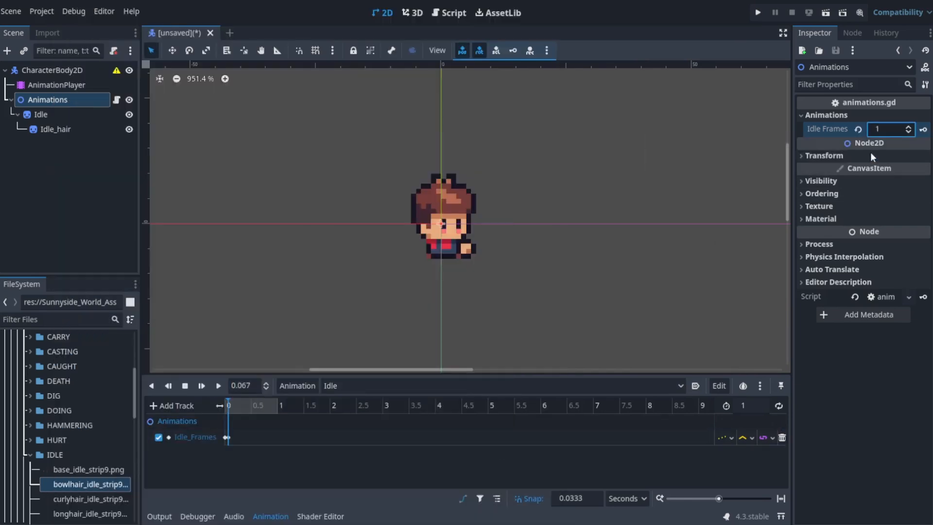
pyautogui.keyDown('ctrl'); pyautogui.scroll(7, 258, 435); pyautogui.keyUp('ctrl')
# - Examine the time codes for the third and following frames in the Copilot chat
pyautogui.click(350, 524)
pyautogui.click(349, 523)
pyautogui.click(350, 524)
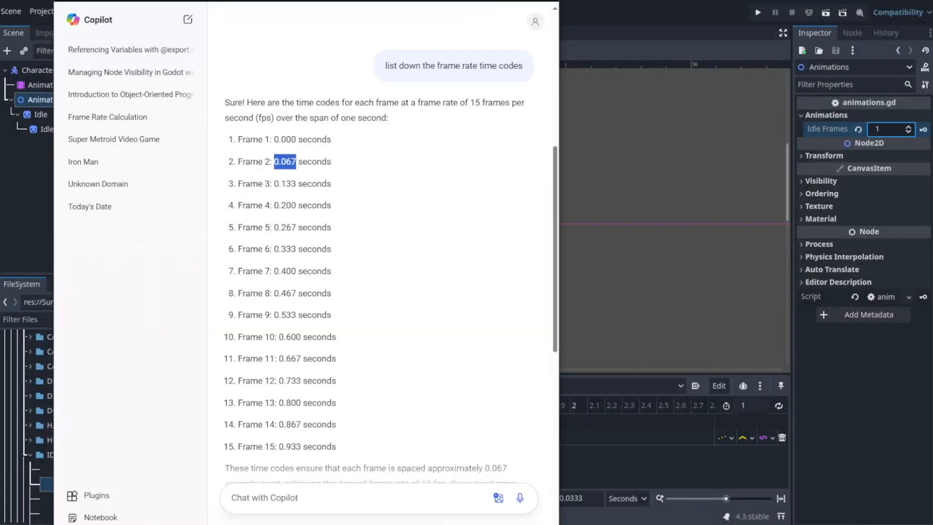
pyautogui.click(296, 188)
pyautogui.moveTo(311, 187); pyautogui.dragTo(322, 193)
pyautogui.click(301, 187)
pyautogui.moveTo(293, 118); pyautogui.dragTo(427, 200)
pyautogui.click(301, 226)
pyautogui.moveTo(295, 208); pyautogui.dragTo(273, 163)
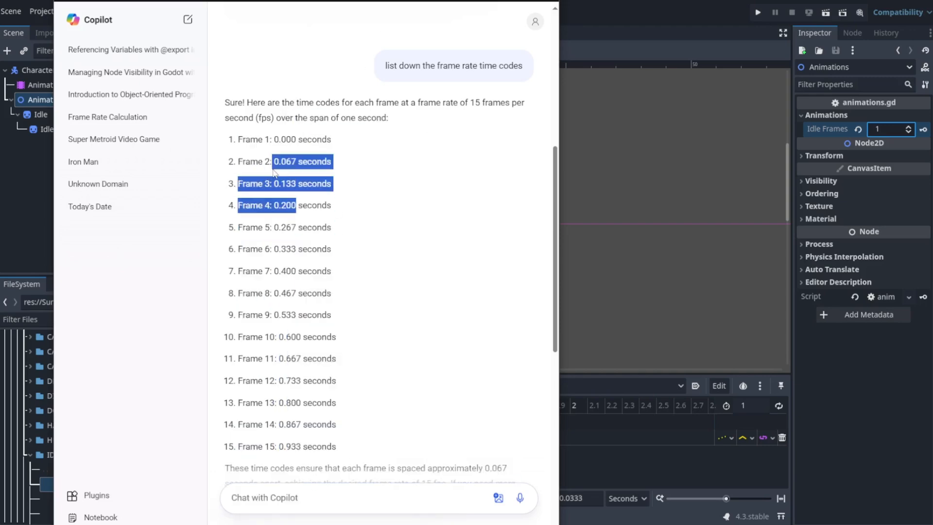
pyautogui.click(347, 113)
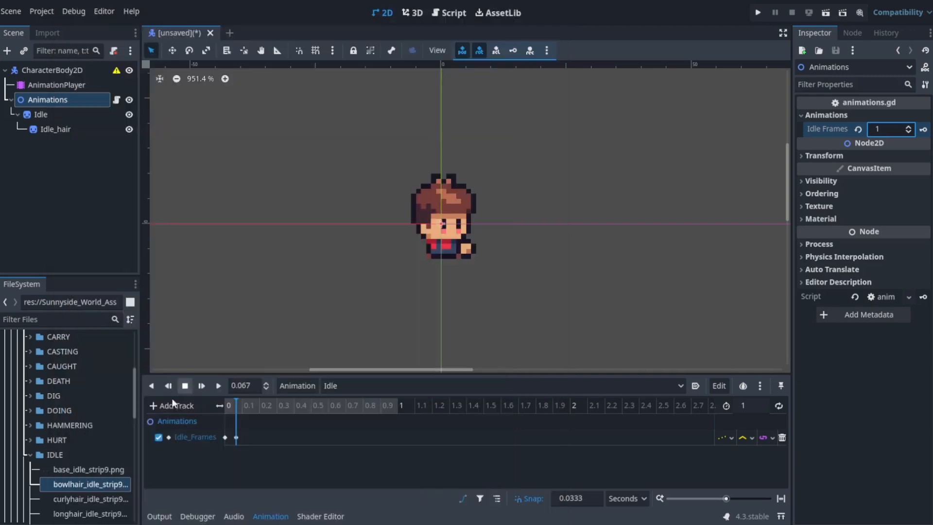
# - Key Idle Frames with value 2 at 0.133 seconds in the Idle animation
pyautogui.click(252, 388)
pyautogui.press('BackSpace')
pyautogui.press('BackSpace')
pyautogui.press('BackSpace')
pyautogui.write('133')
pyautogui.click(908, 127)
pyautogui.click(923, 131)
# - Key Idle Frames with value 3 at 0.2 seconds and value 4 at 0.267 seconds
pyautogui.click(251, 387)
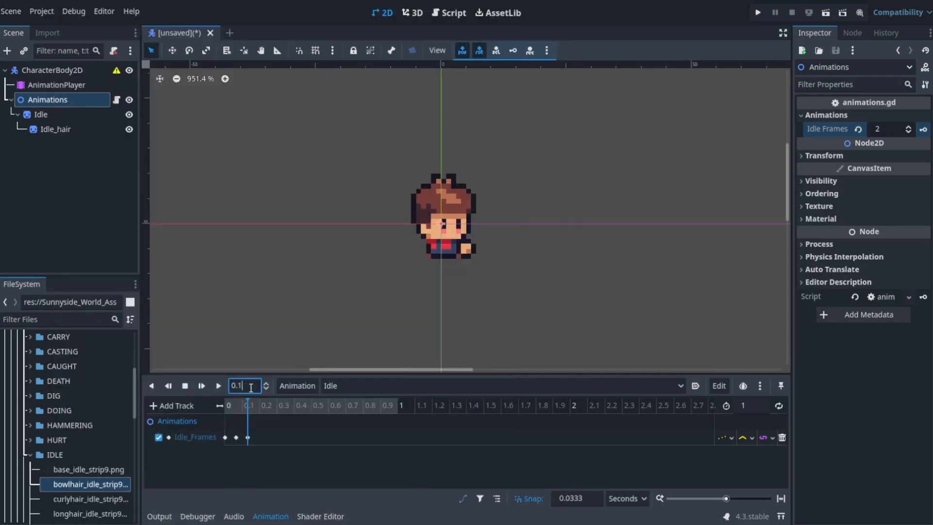
pyautogui.write('2')
pyautogui.click(925, 131)
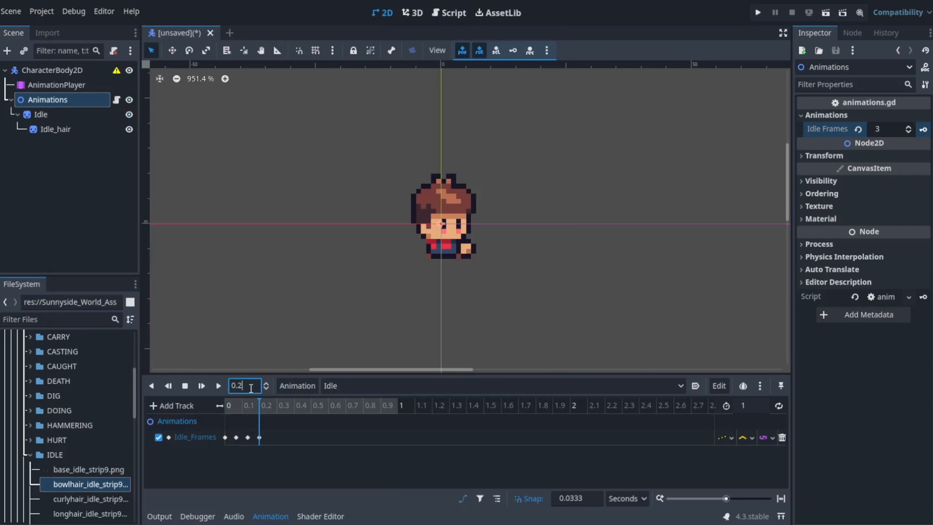
pyautogui.write('67')
pyautogui.click(908, 127)
pyautogui.click(923, 131)
# - Key Idle Frames with value 5 at 0.333 seconds in the Idle animation
pyautogui.click(252, 385)
pyautogui.press('BackSpace')
pyautogui.press('BackSpace')
pyautogui.press('BackSpace')
pyautogui.write('333')
pyautogui.click(923, 129)
# - Delete the wrong Idle Frames key at 0.4 seconds and key value 6 there instead
pyautogui.click(245, 392)
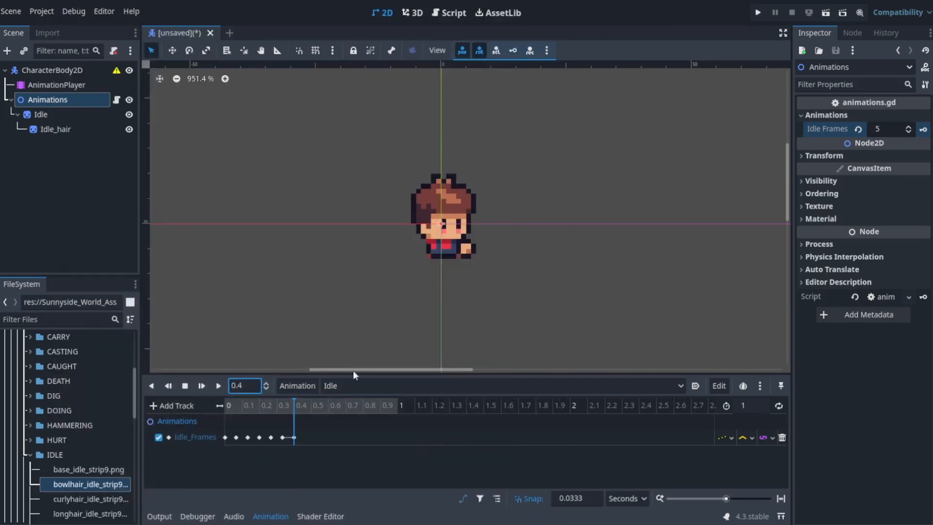
pyautogui.write('67')
pyautogui.click(293, 438)
pyautogui.press('Delete')
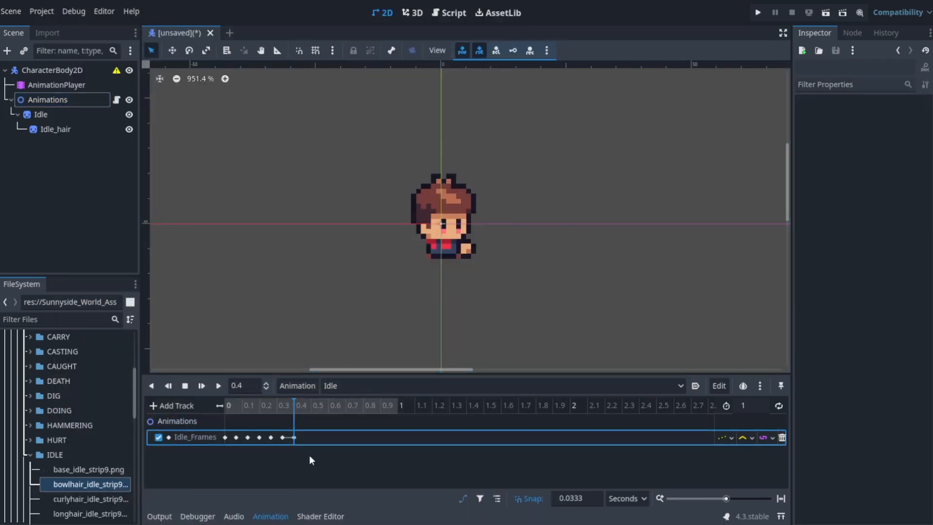
pyautogui.click(47, 100)
pyautogui.click(908, 127)
pyautogui.click(923, 129)
# - Key Idle Frames with value 7 at 0.467 seconds in the Idle animation
pyautogui.click(252, 385)
pyautogui.write('67')
pyautogui.click(908, 126)
pyautogui.click(923, 130)
# - Key Idle Frames with value 8 at 0.533 seconds as the last frame of the Idle animation
pyautogui.click(257, 386)
pyautogui.press('BackSpace')
pyautogui.press('BackSpace')
pyautogui.press('BackSpace')
pyautogui.write('533')
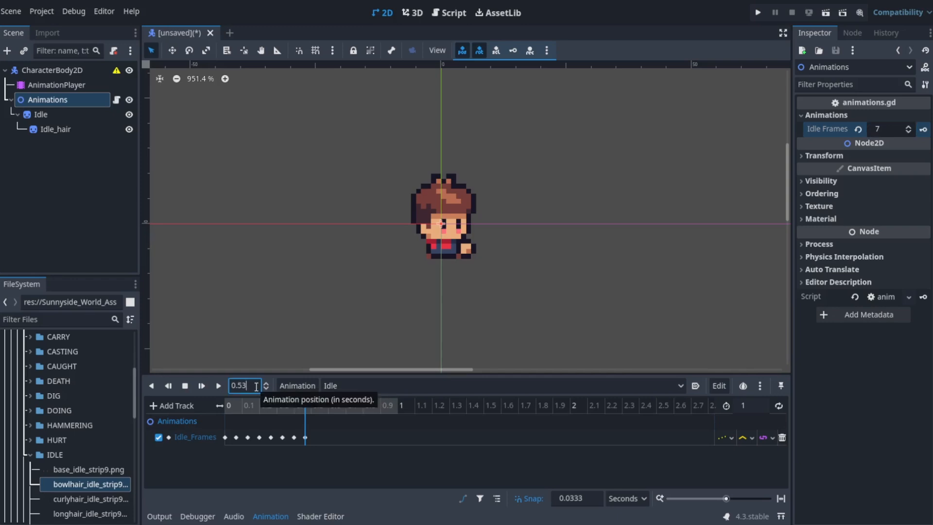
pyautogui.press('Return')
pyautogui.click(907, 127)
pyautogui.click(922, 131)
# - Play the Idle animation and scrub through its keys to check the sprite's frames
pyautogui.scroll(-5, 441, 215)
pyautogui.click(219, 386)
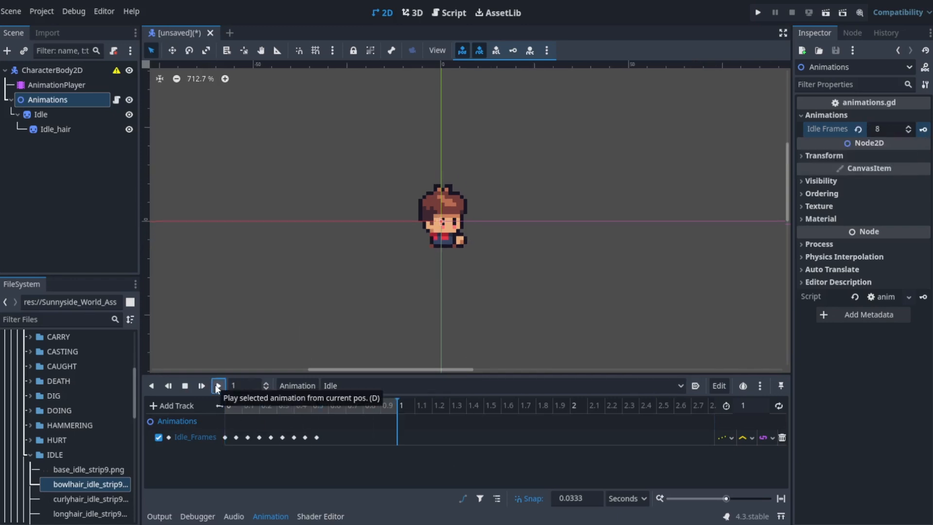
pyautogui.moveTo(395, 403); pyautogui.dragTo(226, 404)
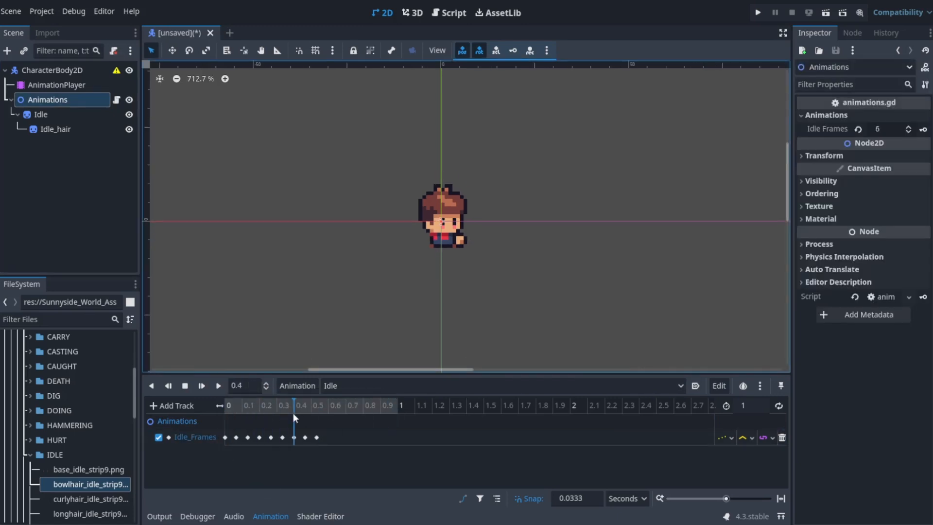
pyautogui.moveTo(292, 413); pyautogui.dragTo(304, 415)
pyautogui.click(218, 385)
# - Set the Idle animation's length to 0.5333 seconds, matching its last key
pyautogui.click(317, 437)
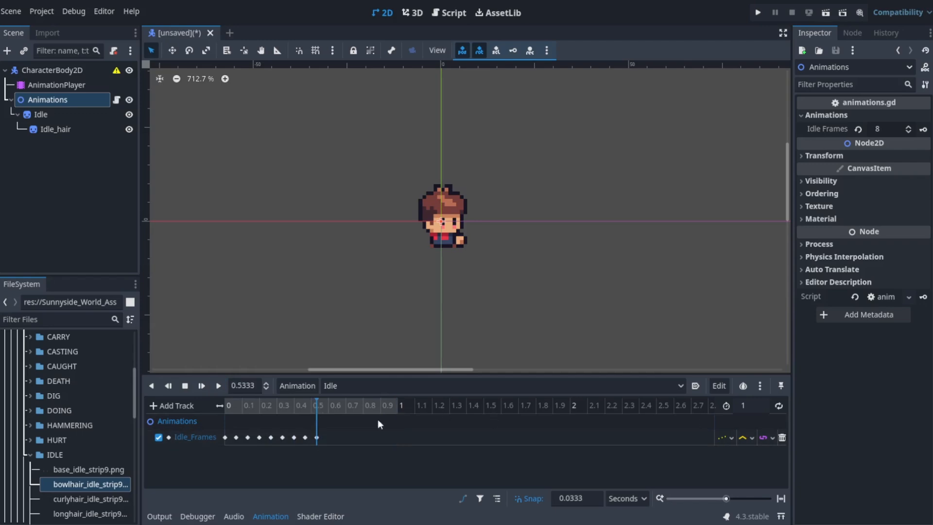
pyautogui.click(719, 386)
pyautogui.click(730, 405)
pyautogui.write('0.5333')
pyautogui.press('Return')
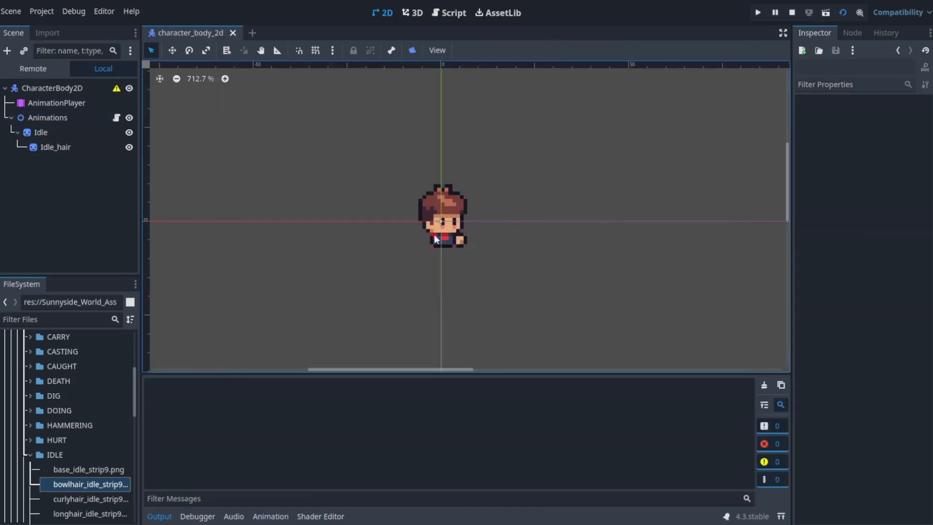
# - Add a Camera2D child to the CharacterBody2D root, and run the scene to check the idle animation before stopping it
pyautogui.click(43, 68)
pyautogui.hotkey('ctrl', 'a')
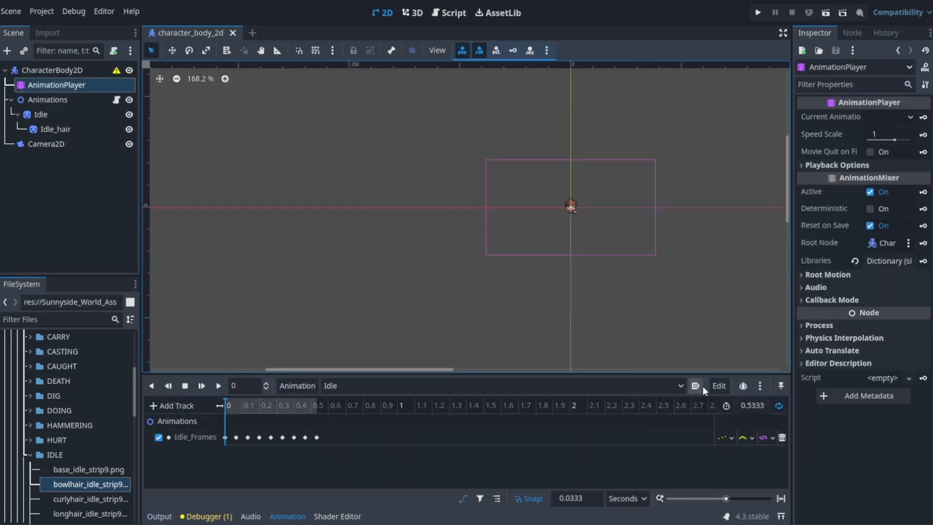
pyautogui.press('F6')
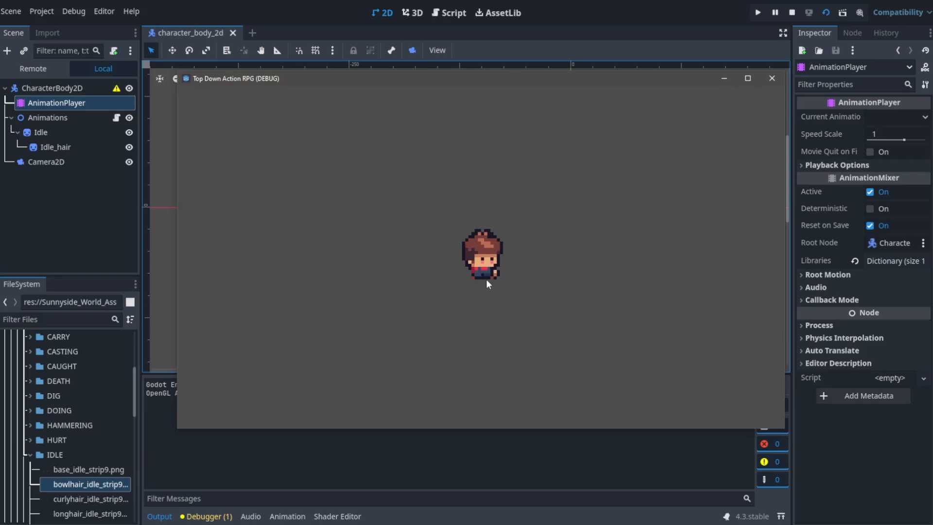
pyautogui.moveTo(626, 78); pyautogui.dragTo(540, 107)
pyautogui.press('F8')
# - Collapse the Idle branch and IDLE folder, and place base_run_strip8.png from the RUN folder over the character in the scene
pyautogui.click(18, 114)
pyautogui.click(48, 100)
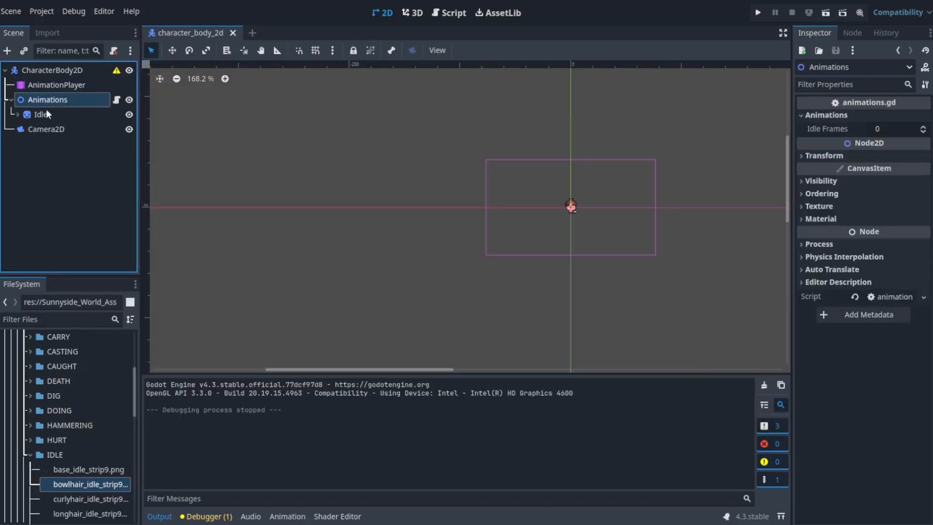
pyautogui.click(29, 455)
pyautogui.scroll(-3, 47, 450)
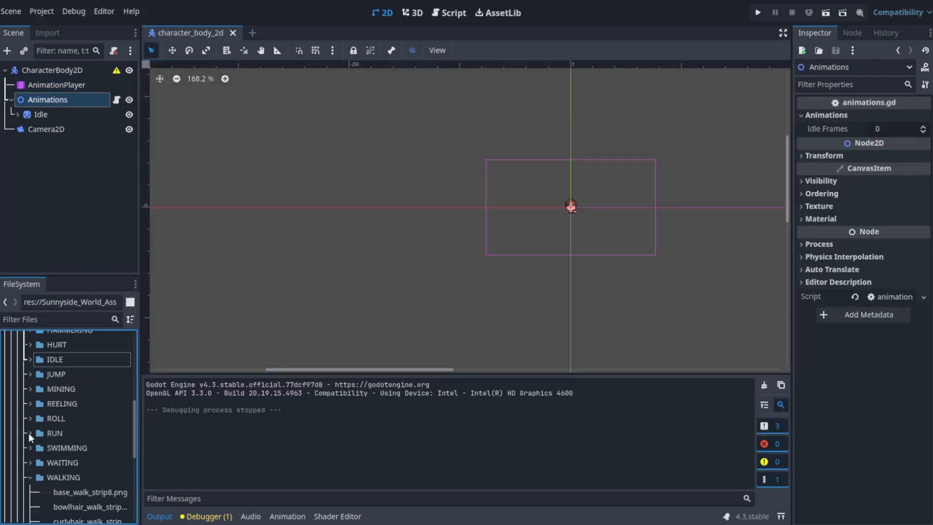
pyautogui.click(29, 434)
pyautogui.moveTo(88, 448); pyautogui.dragTo(572, 207)
# - Set the base run sprite's Hframes to 8 and move it to the origin (0, 0)
pyautogui.scroll(19, 570, 208)
pyautogui.click(823, 161)
pyautogui.click(884, 175)
pyautogui.write('8')
pyautogui.press('Return')
pyautogui.scroll(3, 590, 235)
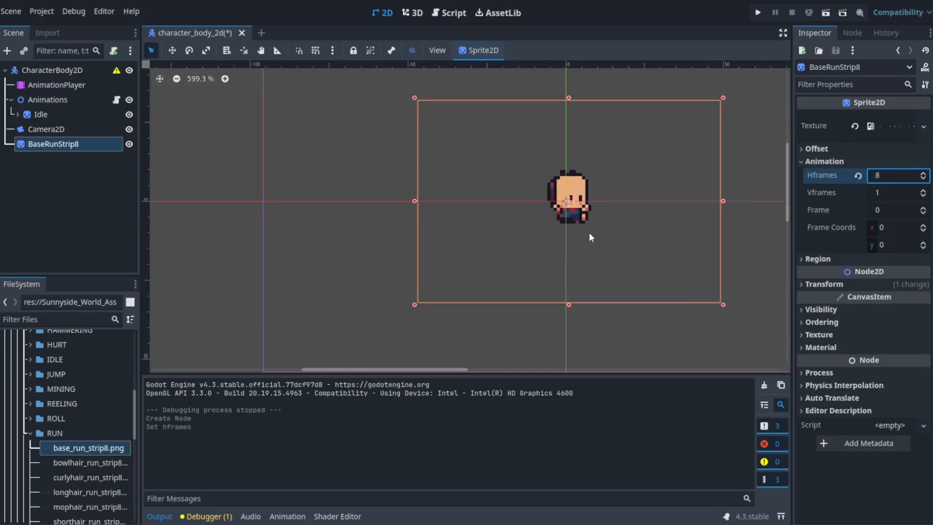
pyautogui.scroll(10, 588, 232)
pyautogui.moveTo(590, 232); pyautogui.dragTo(283, 279, button='middle')
pyautogui.moveTo(258, 244)
pyautogui.mouseDown()
pyautogui.moveTo(240, 243)
pyautogui.moveTo(252, 245)
pyautogui.mouseUp()
# - Place bowlhair_run_strip8.png over the base run sprite and set its Hframes to 8
pyautogui.moveTo(88, 463); pyautogui.dragTo(232, 230)
pyautogui.click(878, 176)
pyautogui.write('8')
pyautogui.press('Return')
pyautogui.scroll(-9, 408, 233)
pyautogui.scroll(13, 272, 209)
pyautogui.moveTo(326, 233); pyautogui.dragTo(243, 231, button='middle')
pyautogui.moveTo(242, 231)
pyautogui.mouseDown()
pyautogui.moveTo(256, 230)
pyautogui.moveTo(243, 217)
pyautogui.moveTo(243, 230)
pyautogui.mouseUp()
# - Make BowlhairRunStrip8 a child of BaseRunStrip8 and move the base run sprite to (17, 0), beside the idle character
pyautogui.moveTo(33, 159); pyautogui.dragTo(43, 146)
pyautogui.click(51, 147)
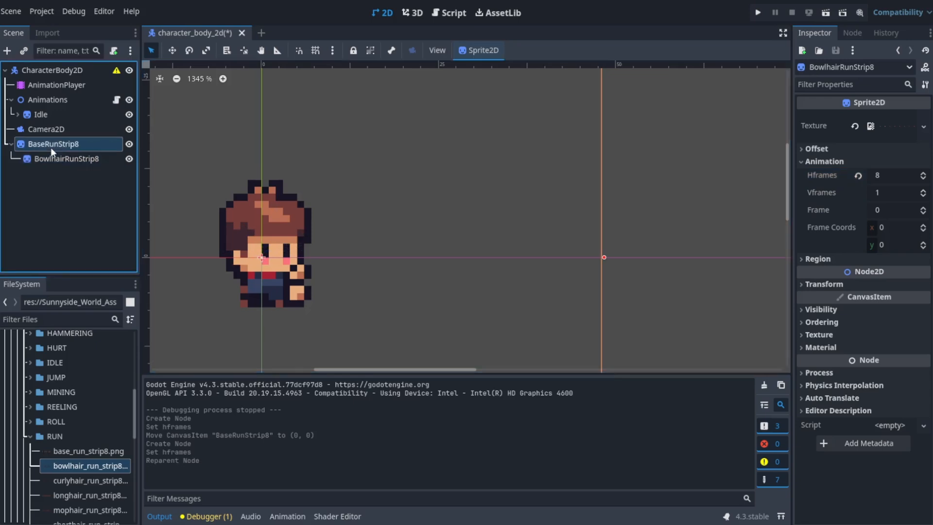
pyautogui.press('w')
pyautogui.moveTo(331, 208); pyautogui.dragTo(443, 209)
pyautogui.scroll(-2, 452, 252)
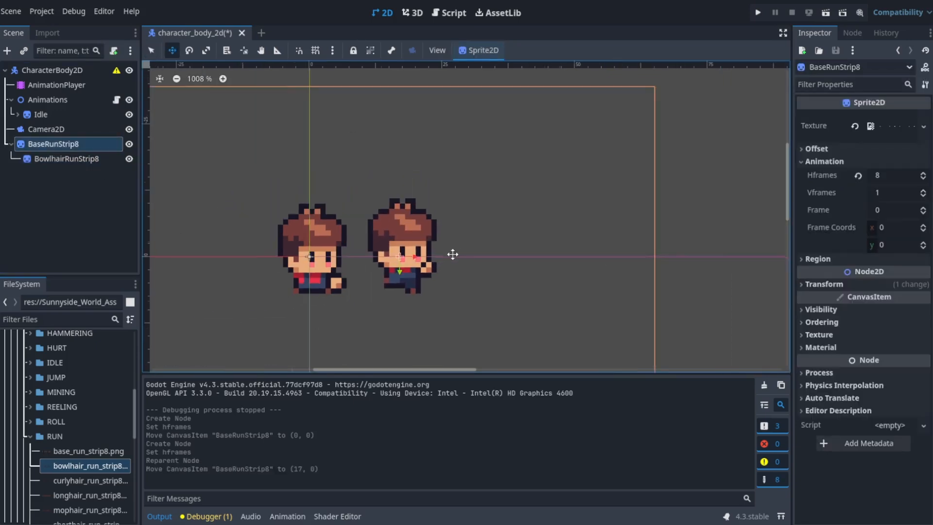
# - Set the Frame property to 5 on both the base run sprite and the bowlhair run sprite
pyautogui.click(922, 207)
pyautogui.click(922, 208)
pyautogui.click(922, 207)
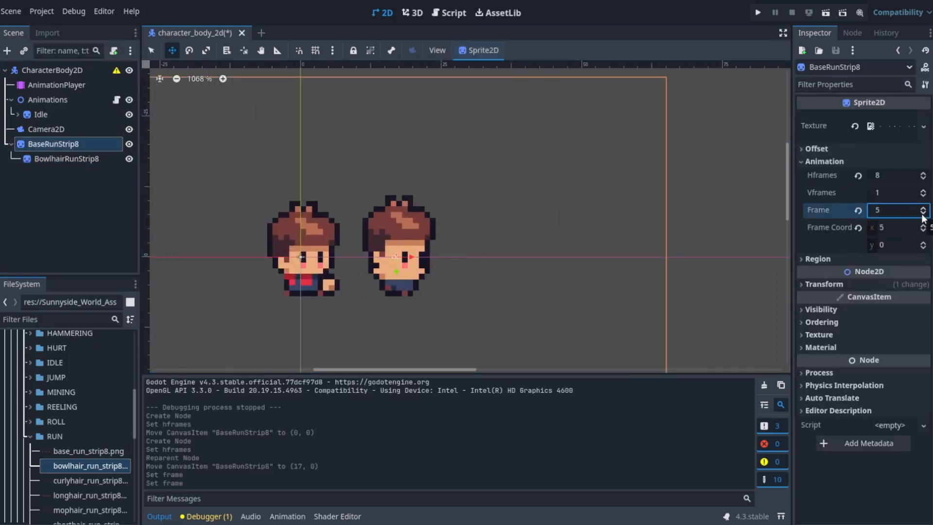
pyautogui.click(922, 208)
pyautogui.click(67, 159)
pyautogui.click(895, 210)
pyautogui.write('5')
pyautogui.press('Return')
pyautogui.scroll(4, 358, 293)
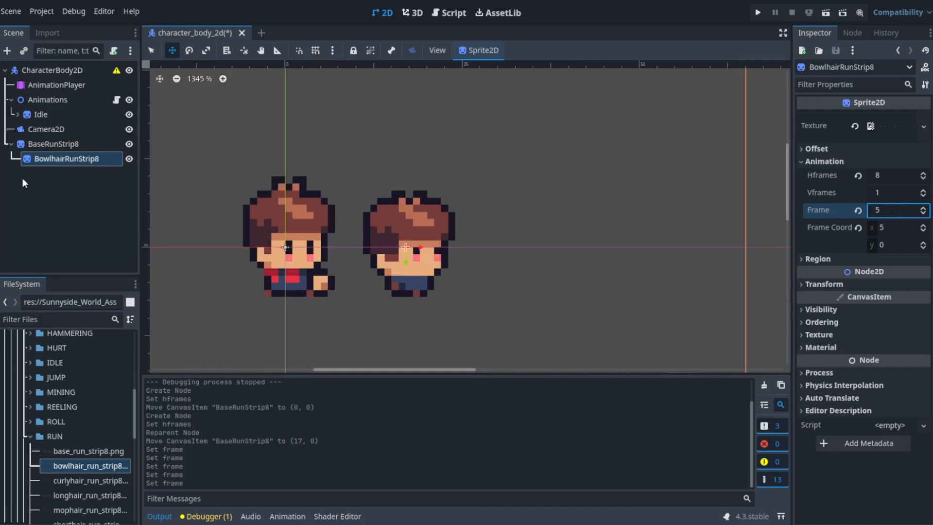
# - Rename the base run sprite Run and its hair child Run_hair, and move the Run branch under the Animations node
pyautogui.doubleClick(36, 144)
pyautogui.write('Run')
pyautogui.press('Return')
pyautogui.doubleClick(46, 162)
pyautogui.write('Run_')
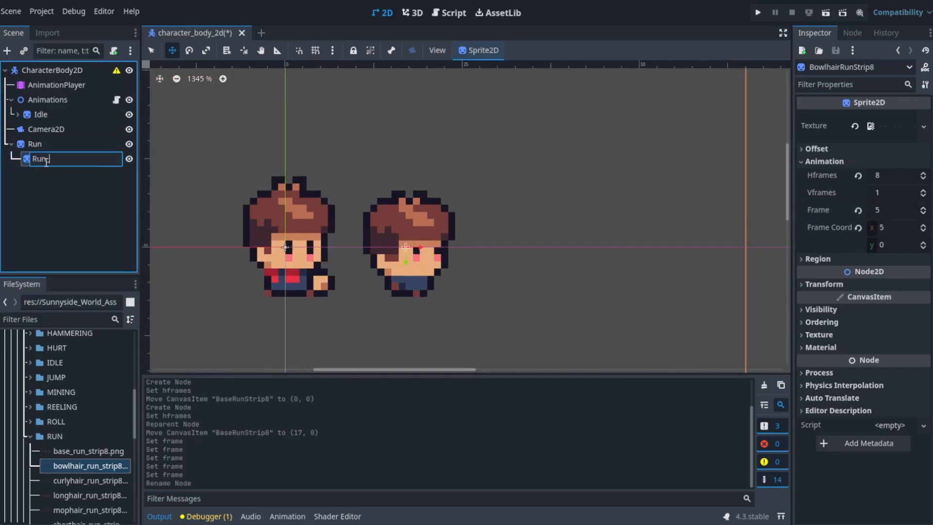
pyautogui.write('hair')
pyautogui.press('Return')
pyautogui.click(11, 144)
pyautogui.moveTo(35, 146); pyautogui.dragTo(47, 101)
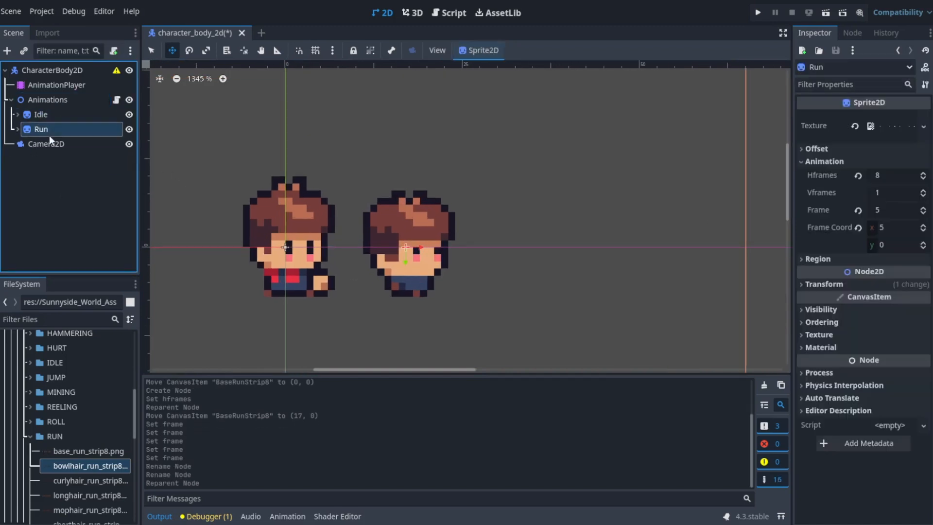
# - In the Animations script, duplicate the Idle_Frames export line as an integer variable Run_Frames with a range of 0 to 7
pyautogui.click(53, 101)
pyautogui.click(117, 100)
pyautogui.moveTo(567, 140); pyautogui.dragTo(297, 142)
pyautogui.hotkey('ctrl', 'c')
pyautogui.click(333, 158)
pyautogui.hotkey('ctrl', 'v')
pyautogui.click(402, 159)
pyautogui.press('BackSpace')
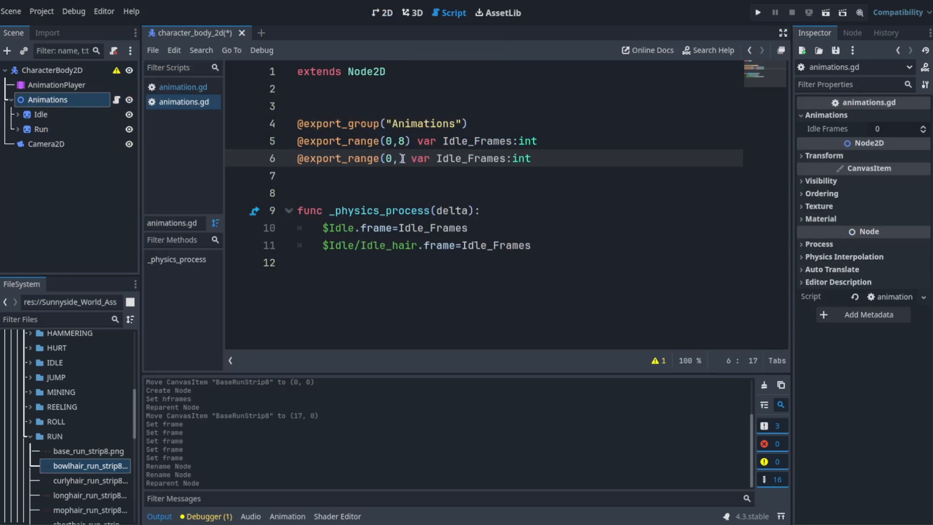
pyautogui.write('7')
pyautogui.click(468, 159)
pyautogui.press('BackSpace')
pyautogui.press('BackSpace')
pyautogui.press('BackSpace')
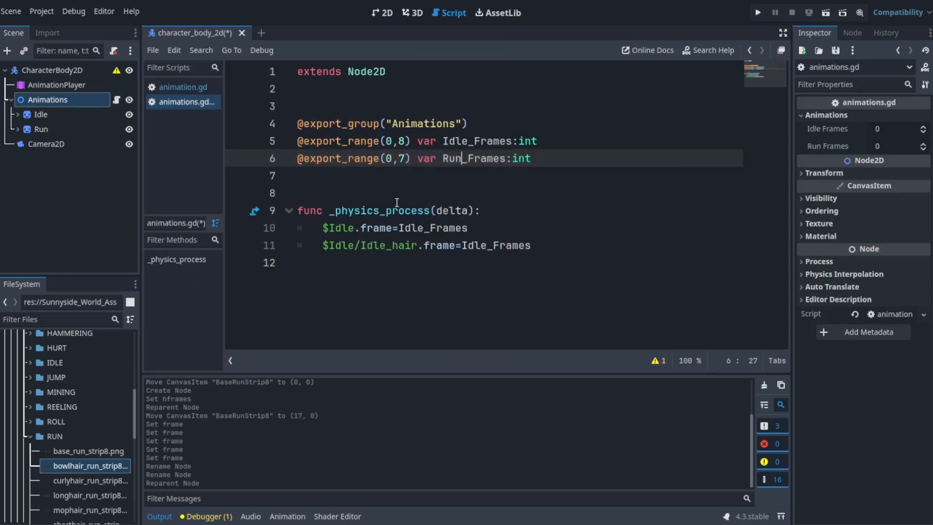
# - In _physics_process, assign Run_Frames to the frame of both $Run and $Run/Run_hair
pyautogui.click(518, 246)
pyautogui.press('Return')
pyautogui.press('BackSpace')
pyautogui.press('BackSpace')
pyautogui.click(373, 264)
pyautogui.press('Tab')
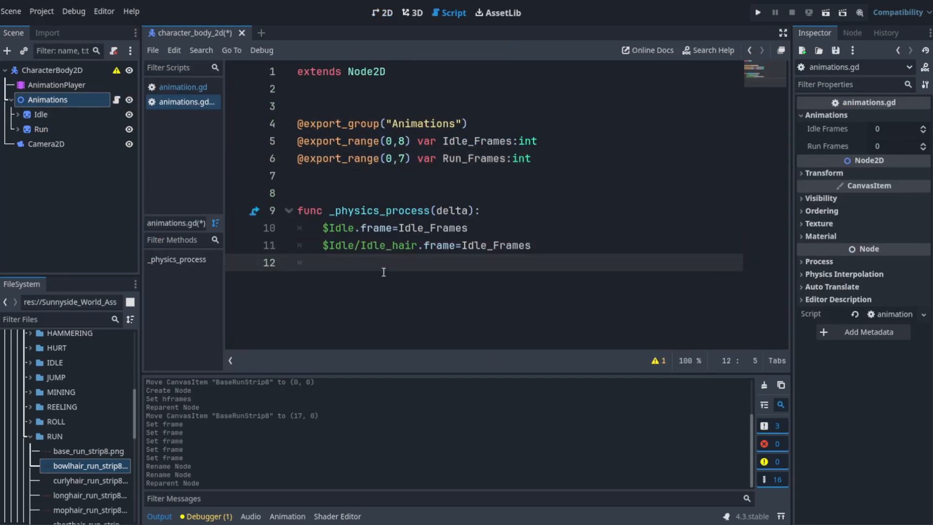
pyautogui.press('Return')
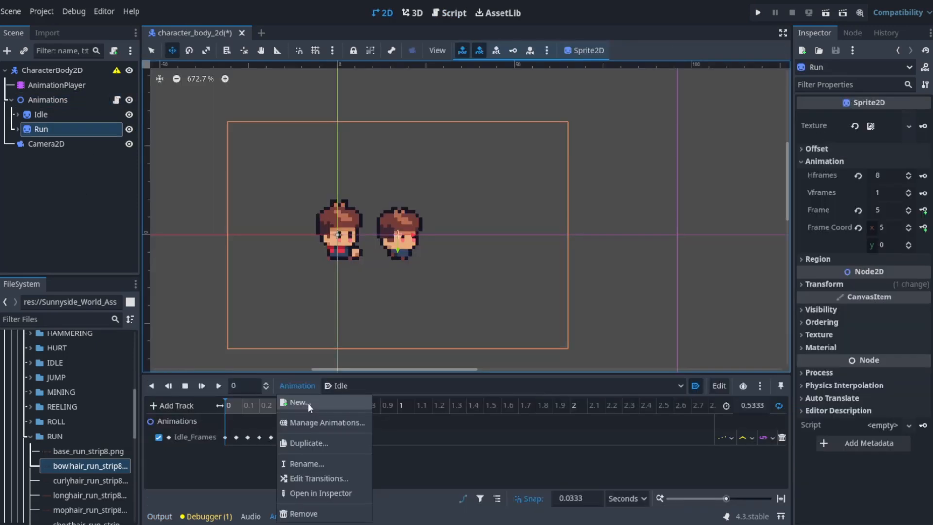
# - Create an animation named Run and key the Animations node's Run Frames at value 0 at time 0
pyautogui.click(308, 404)
pyautogui.write('Run')
pyautogui.press('Return')
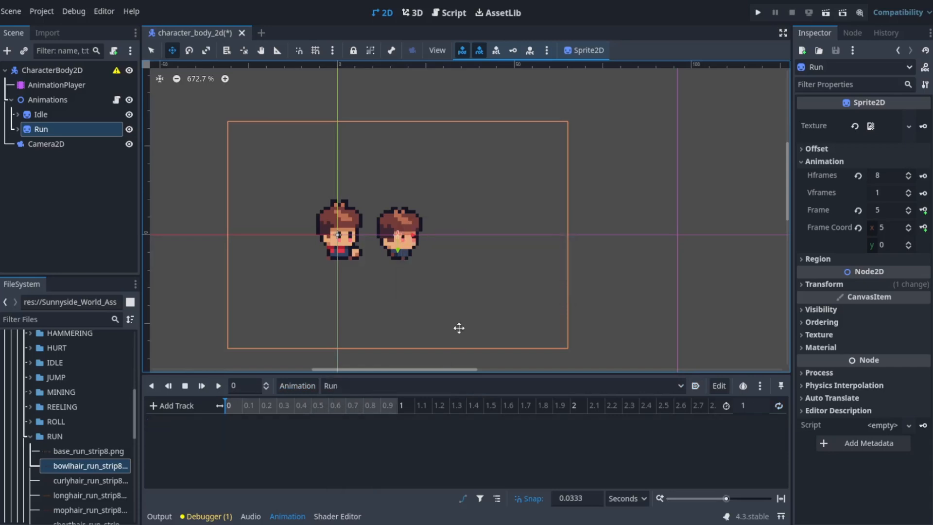
pyautogui.click(68, 132)
pyautogui.click(48, 100)
pyautogui.click(923, 146)
pyautogui.click(435, 295)
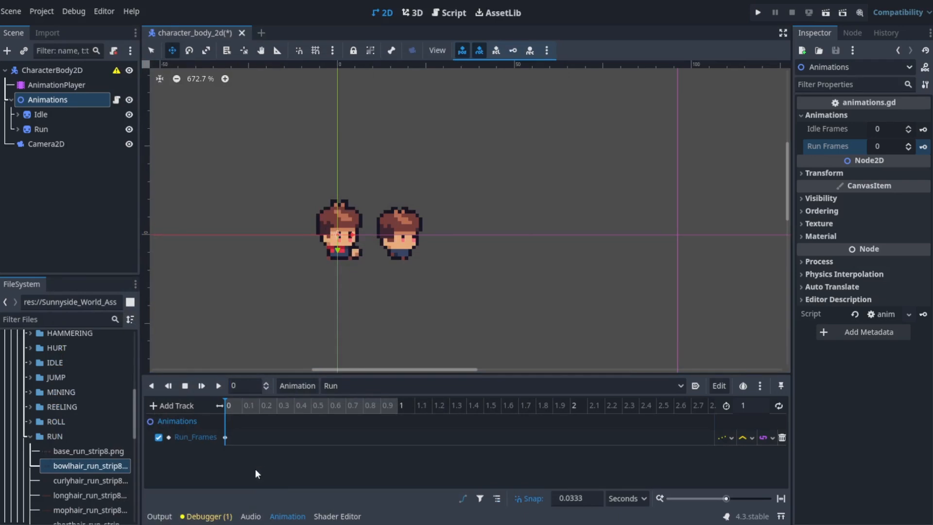
# - Key Run Frames at value 1 at 0.67 s in the Run animation
pyautogui.click(249, 389)
pyautogui.write('.67')
pyautogui.press('Return')
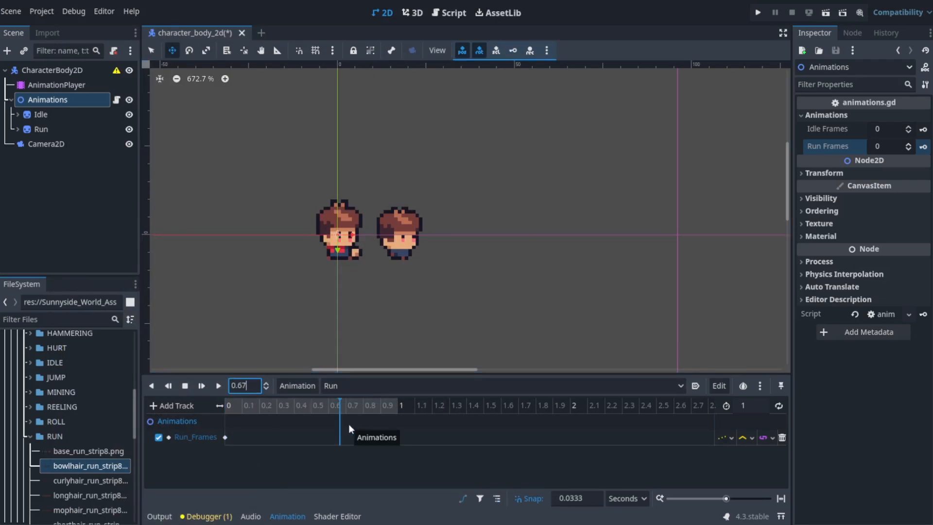
pyautogui.click(908, 144)
pyautogui.click(923, 146)
# - Move the Run Frames key of value 1 to 0.0667 s on the timeline
pyautogui.click(250, 386)
pyautogui.press('BackSpace')
pyautogui.press('BackSpace')
pyautogui.write('133')
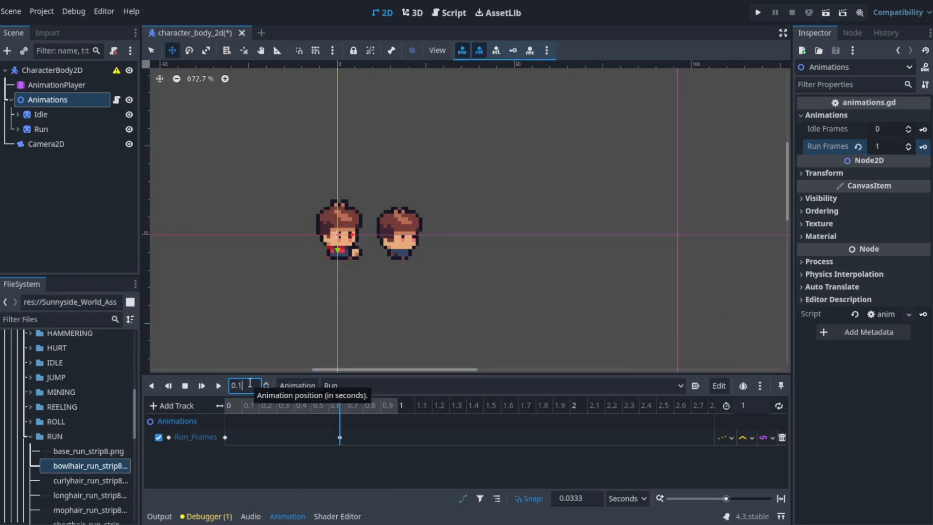
pyautogui.press('Return')
pyautogui.moveTo(339, 437); pyautogui.dragTo(236, 437)
# - Key Run Frames at value 2 at 0.133 s in the Run animation
pyautogui.click(250, 388)
pyautogui.press('BackSpace')
pyautogui.press('BackSpace')
pyautogui.press('BackSpace')
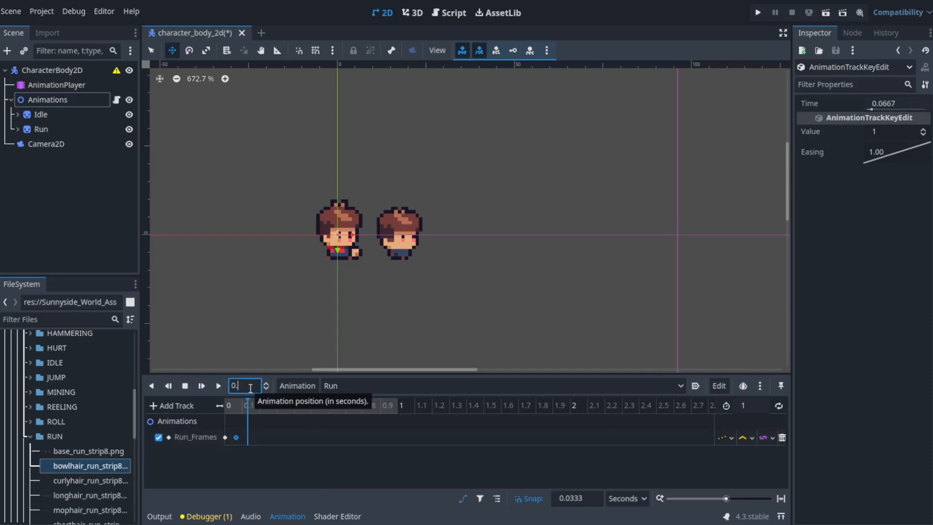
pyautogui.click(251, 450)
pyautogui.click(259, 388)
pyautogui.press('BackSpace')
pyautogui.press('BackSpace')
pyautogui.press('BackSpace')
pyautogui.press('BackSpace')
pyautogui.write('133')
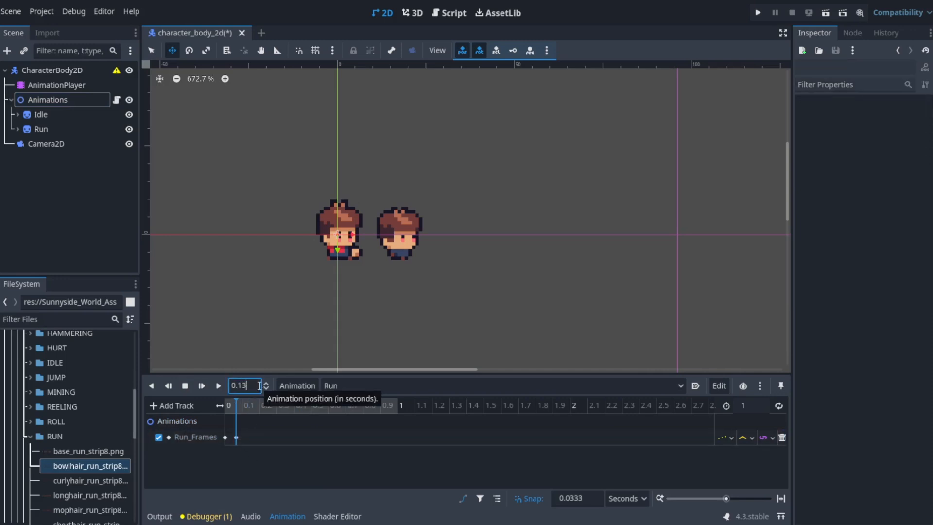
pyautogui.press('Return')
pyautogui.click(48, 100)
pyautogui.click(908, 144)
pyautogui.click(923, 147)
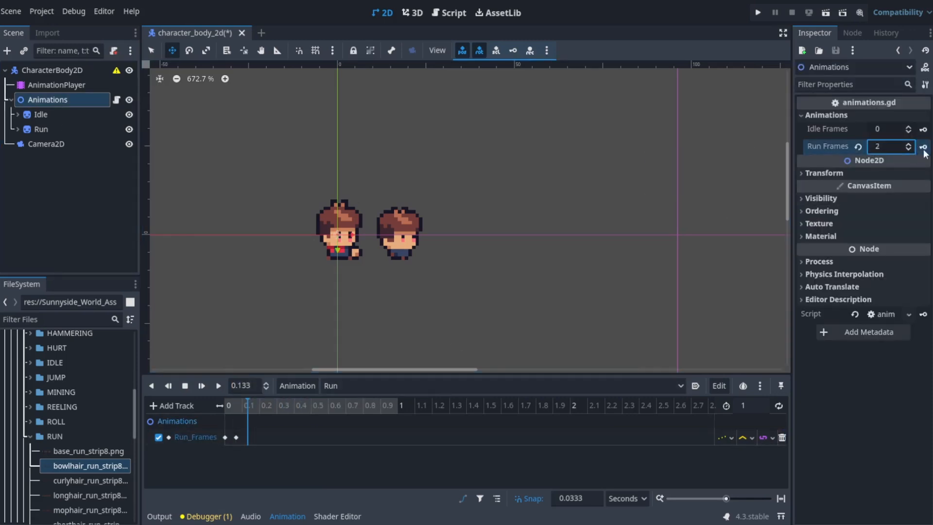
# - Key Run Frames at value 3 at 0.2 s and at value 4 at 0.267 s
pyautogui.press('BackSpace')
pyautogui.press('BackSpace')
pyautogui.press('BackSpace')
pyautogui.write('2')
pyautogui.press('Return')
pyautogui.click(245, 386)
pyautogui.write('67')
pyautogui.press('Return')
# - Key Run Frames at value 5 at 0.333 s in the Run animation
pyautogui.press('BackSpace')
pyautogui.press('BackSpace')
pyautogui.press('BackSpace')
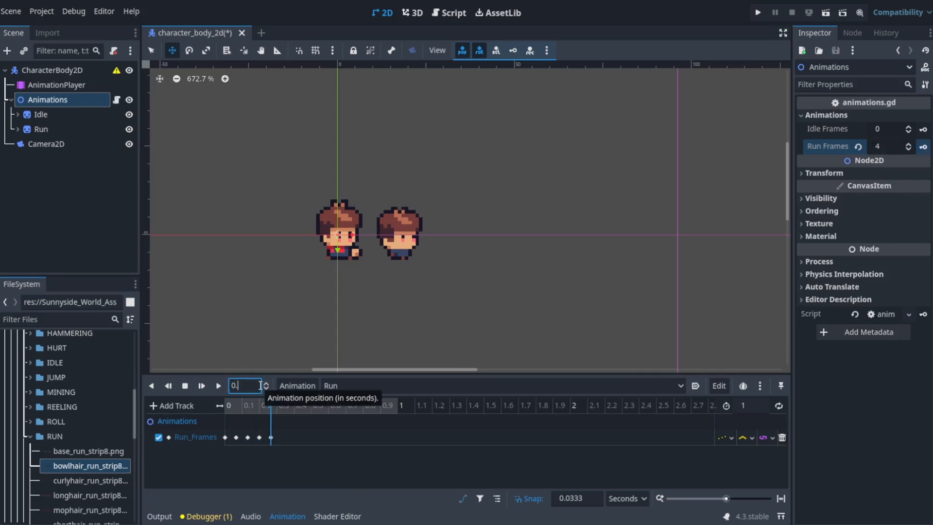
pyautogui.write('400')
pyautogui.press('BackSpace')
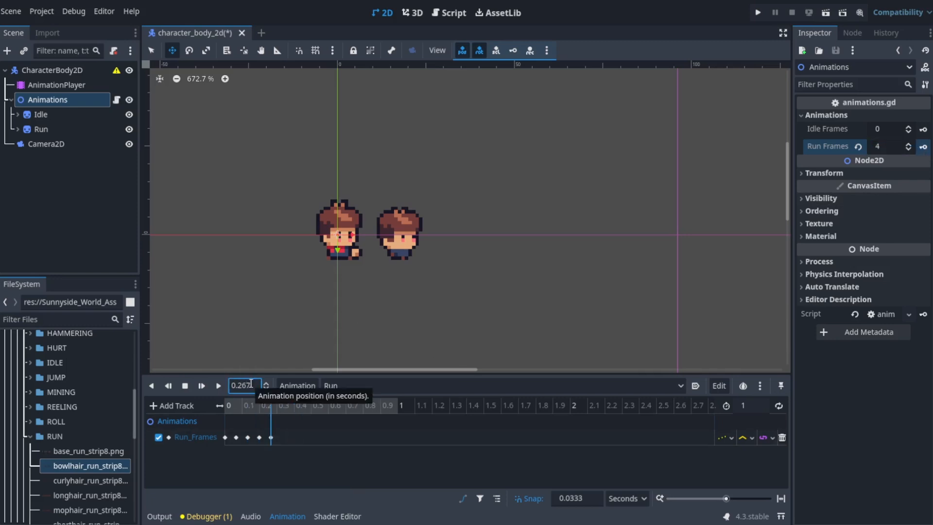
pyautogui.write('333')
pyautogui.press('Return')
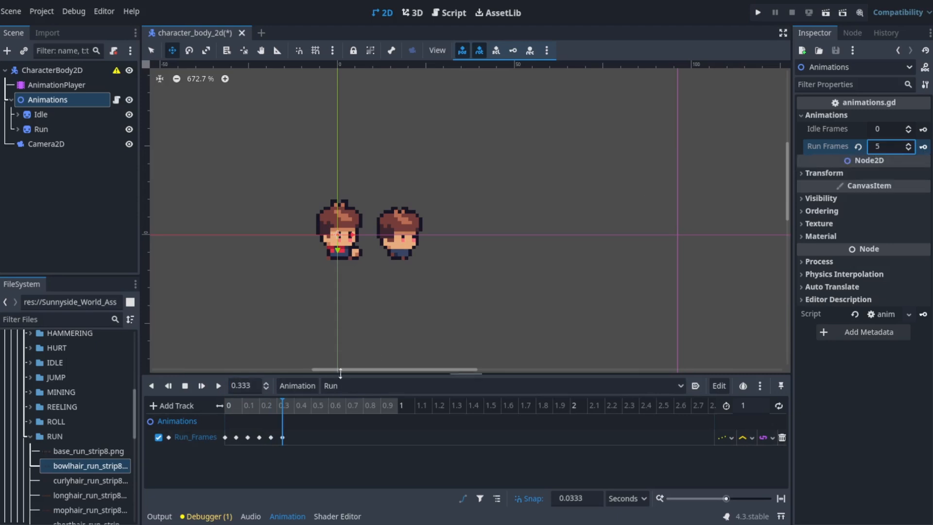
# - Key Run Frames at value 6 at 0.4 s in the Run animation
pyautogui.click(257, 386)
pyautogui.press('BackSpace')
pyautogui.press('BackSpace')
pyautogui.press('BackSpace')
pyautogui.press('BackSpace')
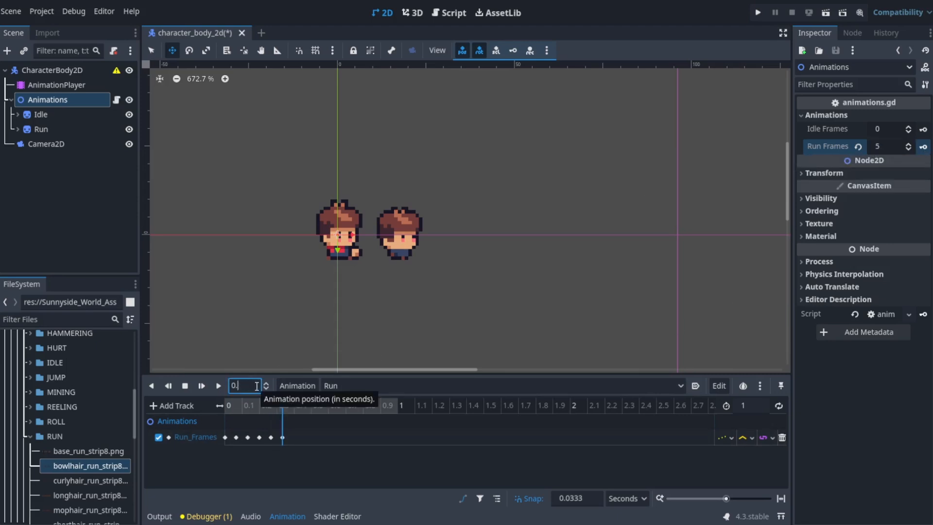
pyautogui.write('400')
pyautogui.press('Return')
pyautogui.click(907, 144)
# - Key Run Frames at value 7 at 0.467 s and make the Run animation loop with a length of 0.467 s
pyautogui.click(254, 385)
pyautogui.write('67')
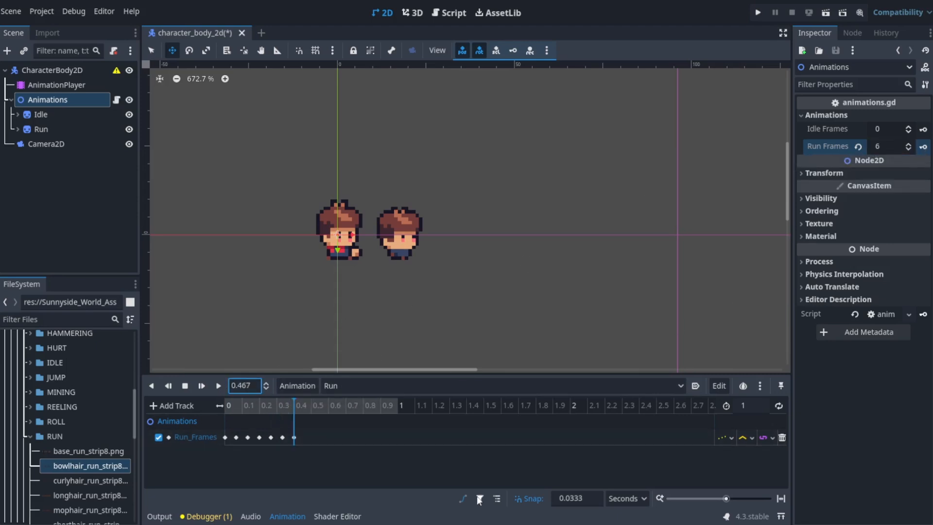
pyautogui.press('Return')
pyautogui.click(907, 144)
pyautogui.click(923, 147)
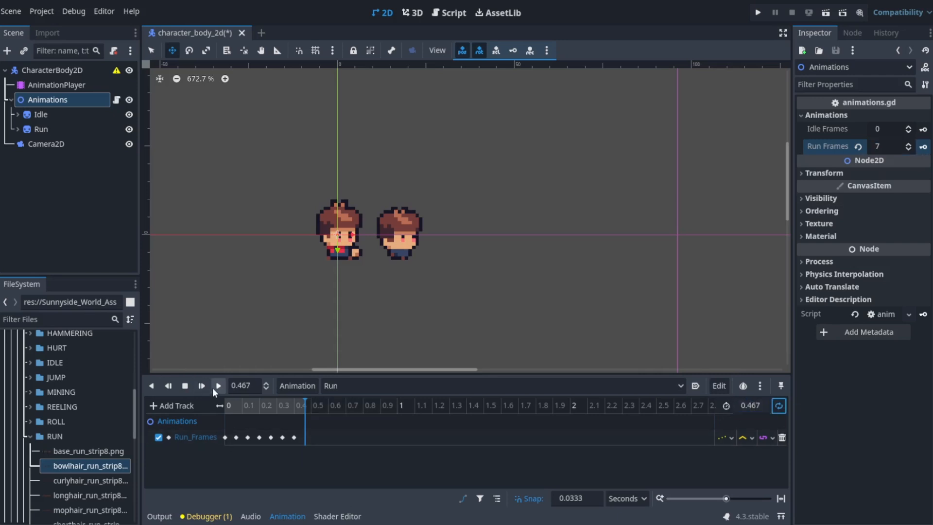
# - Preview the Run animation, and run the current scene to check how the idle and run sprites animate
pyautogui.click(218, 386)
pyautogui.press('F6')
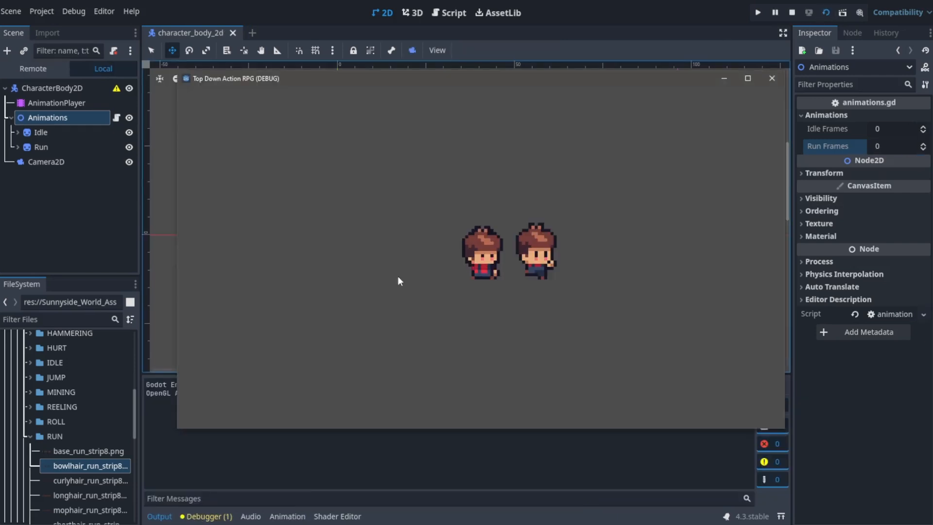
pyautogui.press('F8')
pyautogui.click(56, 85)
pyautogui.press('F6')
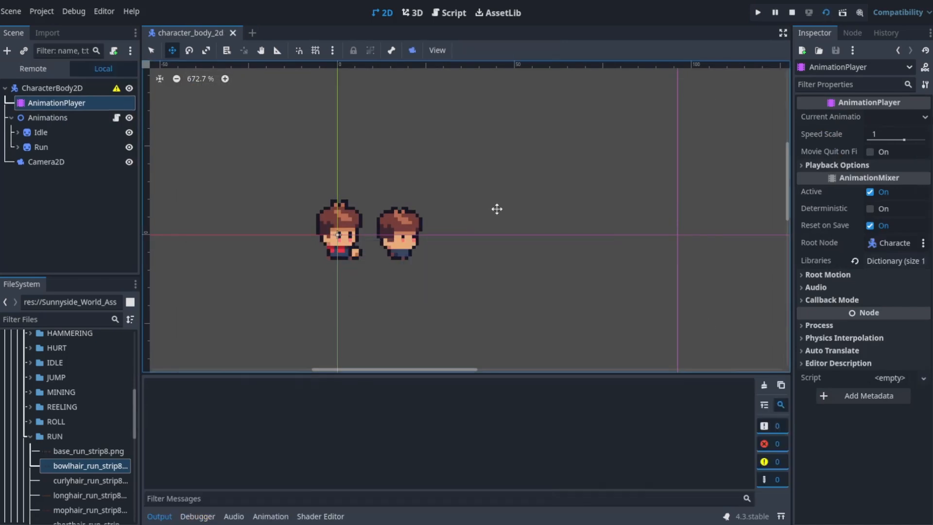
pyautogui.press('F8')
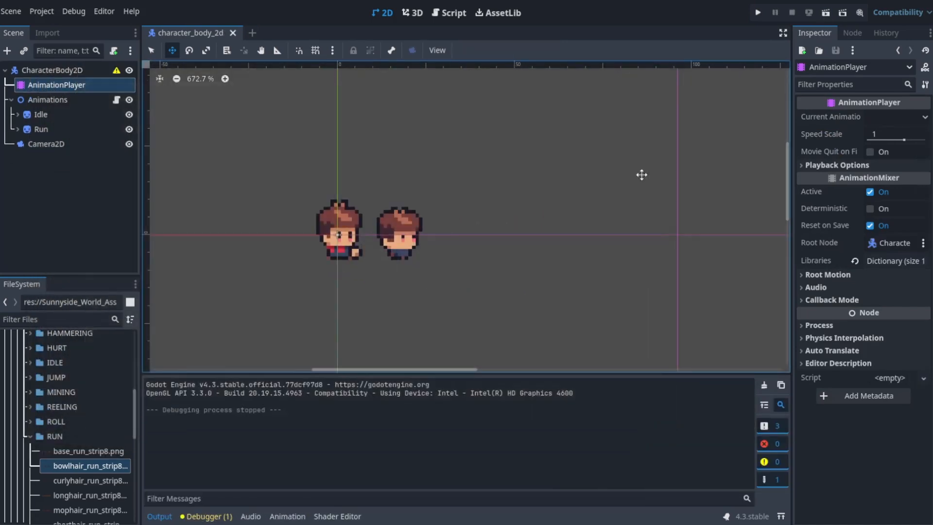
# - Move the Run sprite to (0, 0) so that it overlaps the idle sprite
pyautogui.moveTo(448, 256); pyautogui.dragTo(386, 253)
pyautogui.scroll(1, 316, 241)
pyautogui.scroll(10, 331, 236)
pyautogui.scroll(-10, 359, 196)
pyautogui.click(82, 170)
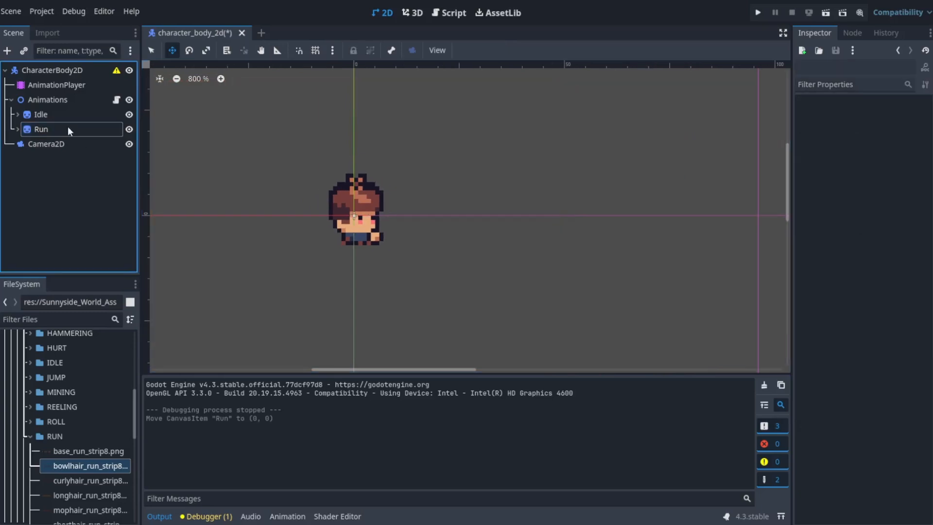
pyautogui.click(68, 128)
pyautogui.click(63, 113)
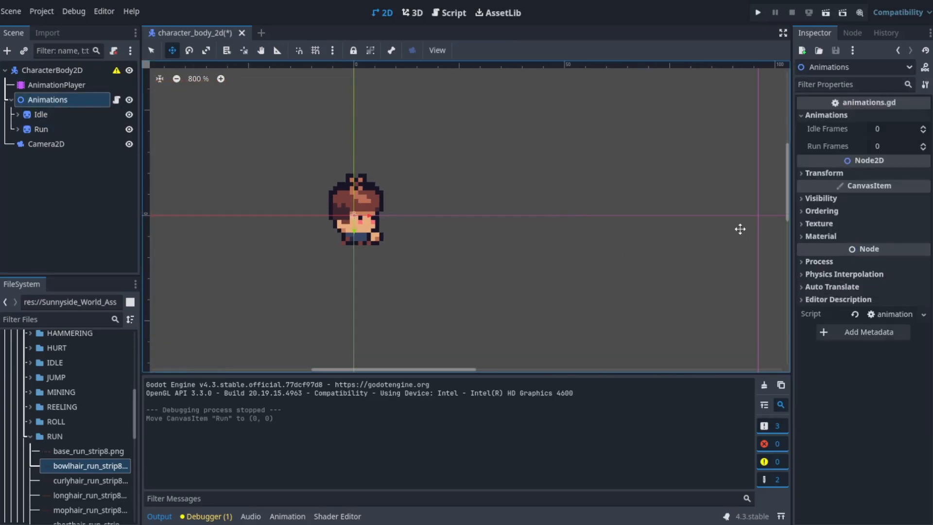
pyautogui.click(821, 115)
pyautogui.click(116, 100)
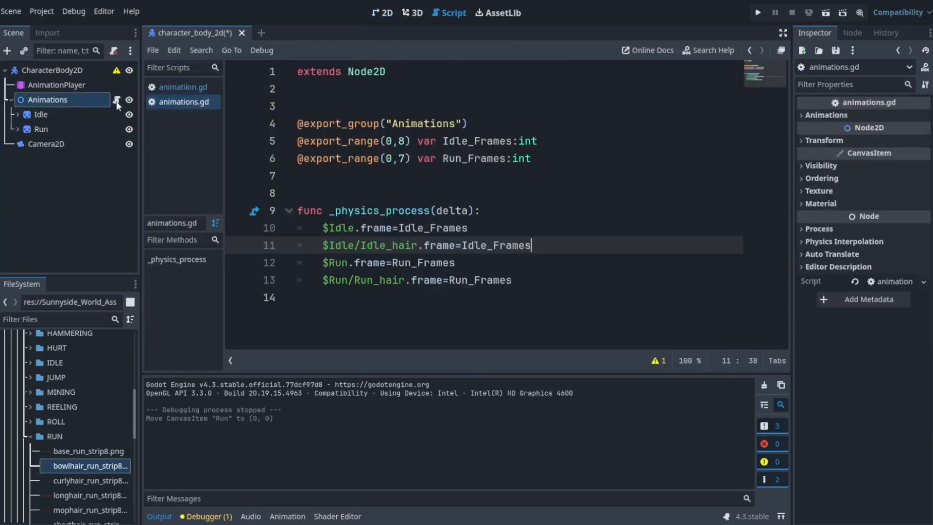
pyautogui.click(499, 294)
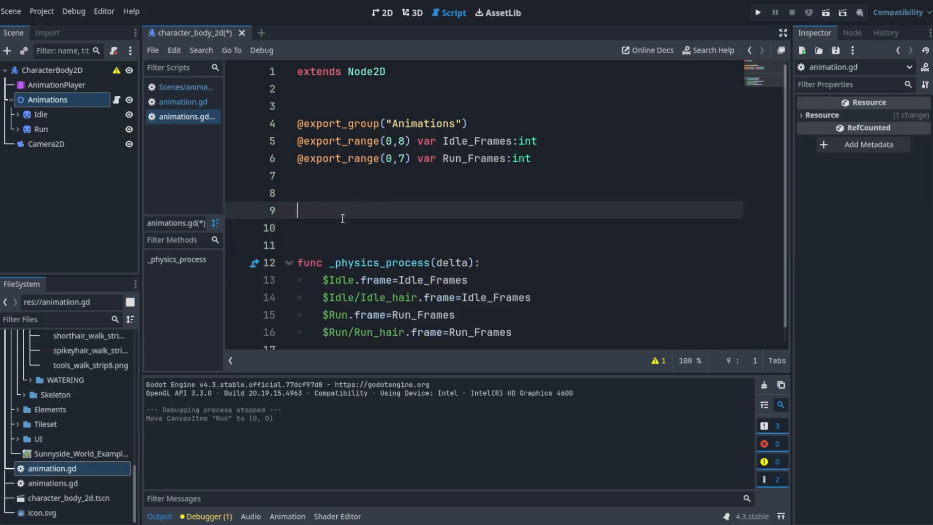
pyautogui.write('var')
pyautogui.press('BackSpace')
pyautogui.press('BackSpace')
pyautogui.press('BackSpace')
pyautogui.write('@onready ')
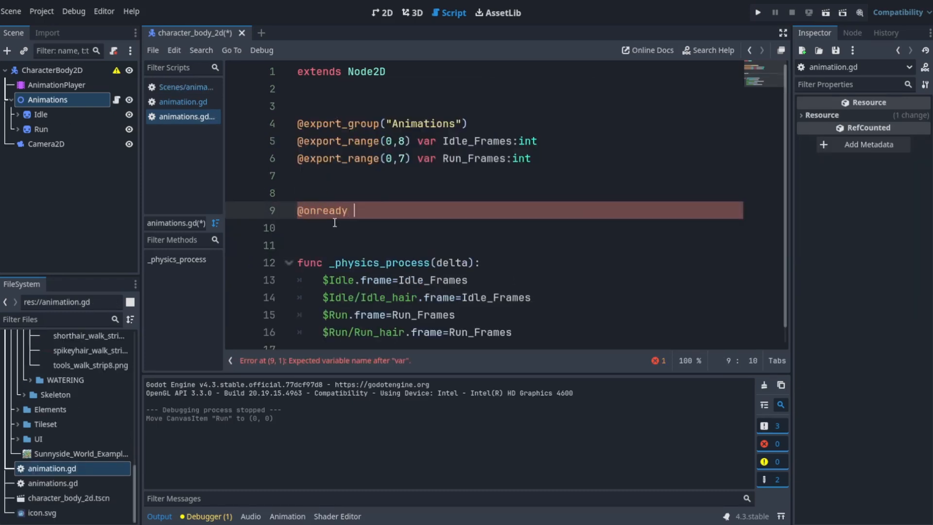
pyautogui.write('var Idle:A')
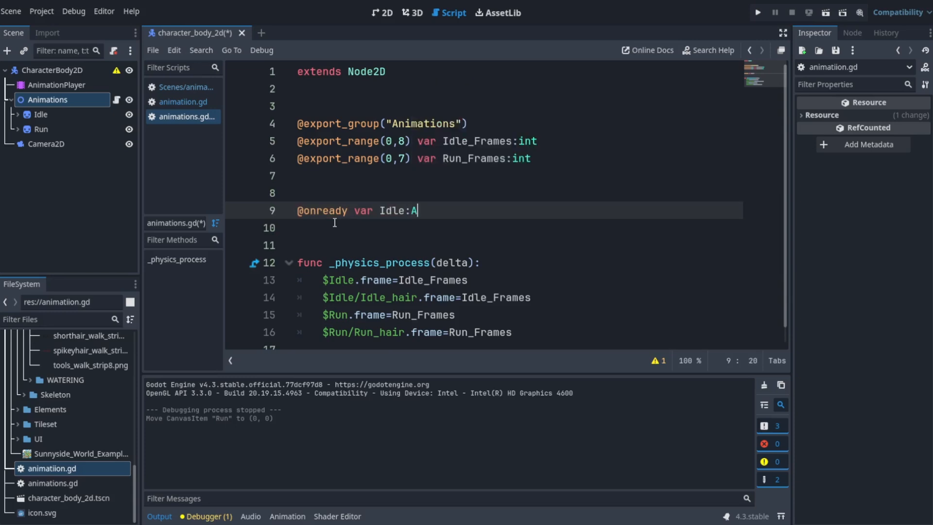
pyautogui.write('rray[Node]={')
pyautogui.moveTo(43, 113); pyautogui.dragTo(493, 213)
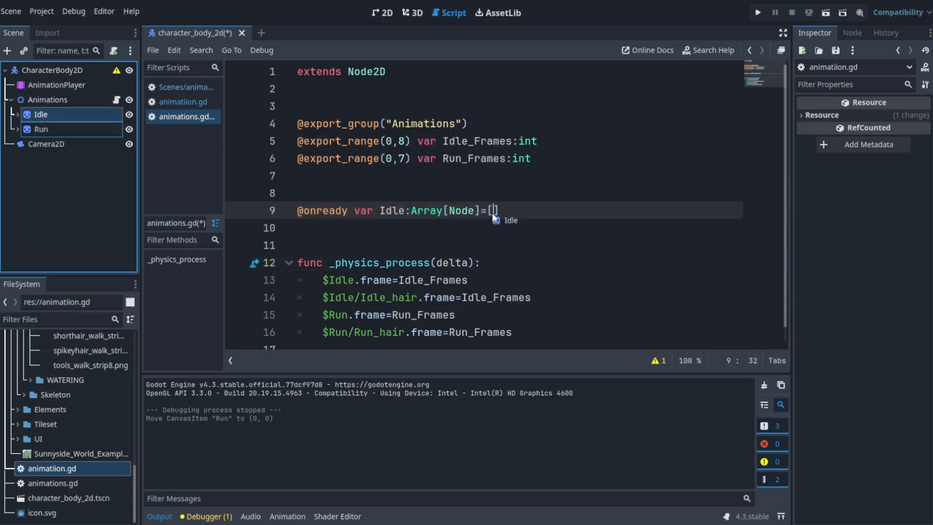
pyautogui.click(18, 114)
pyautogui.moveTo(54, 129); pyautogui.dragTo(532, 210)
pyautogui.press('Return')
pyautogui.write('@o')
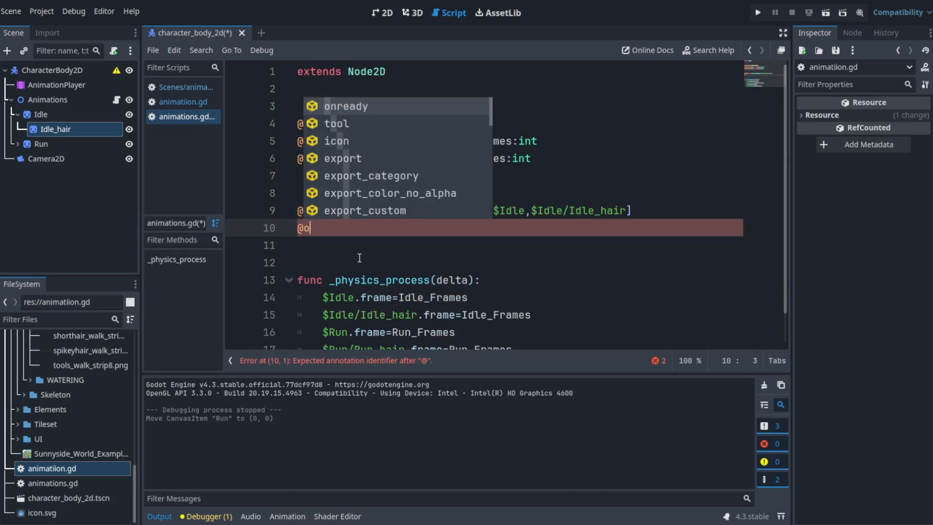
pyautogui.press('Return')
pyautogui.write('var Run:A')
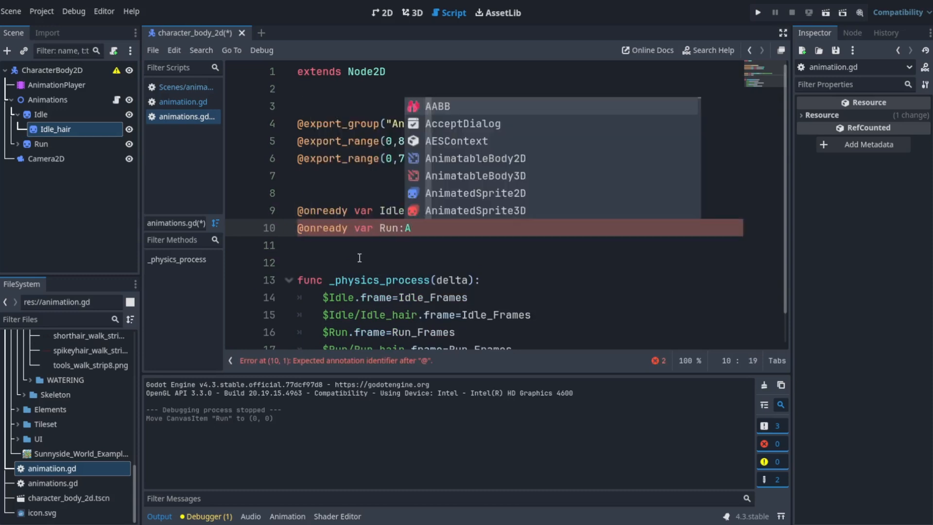
pyautogui.write('rray[Node]=[')
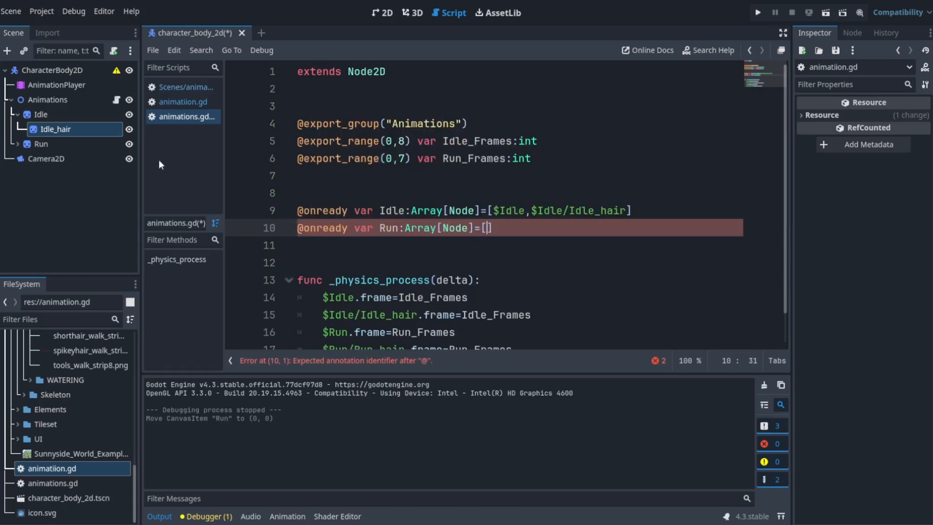
pyautogui.moveTo(40, 144); pyautogui.dragTo(490, 228)
pyautogui.write(',')
pyautogui.click(17, 144)
pyautogui.moveTo(54, 159); pyautogui.dragTo(523, 228)
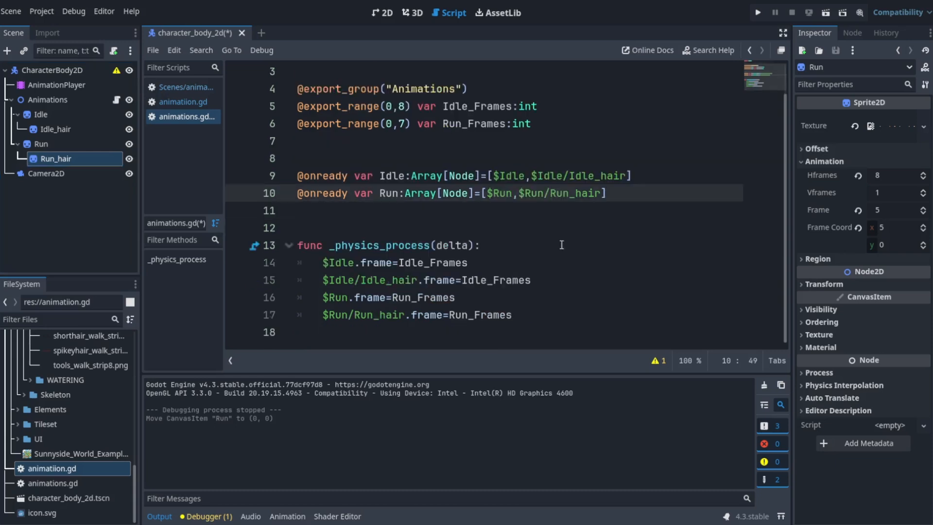
pyautogui.scroll(1, 505, 231)
pyautogui.press('Return')
pyautogui.press('Return')
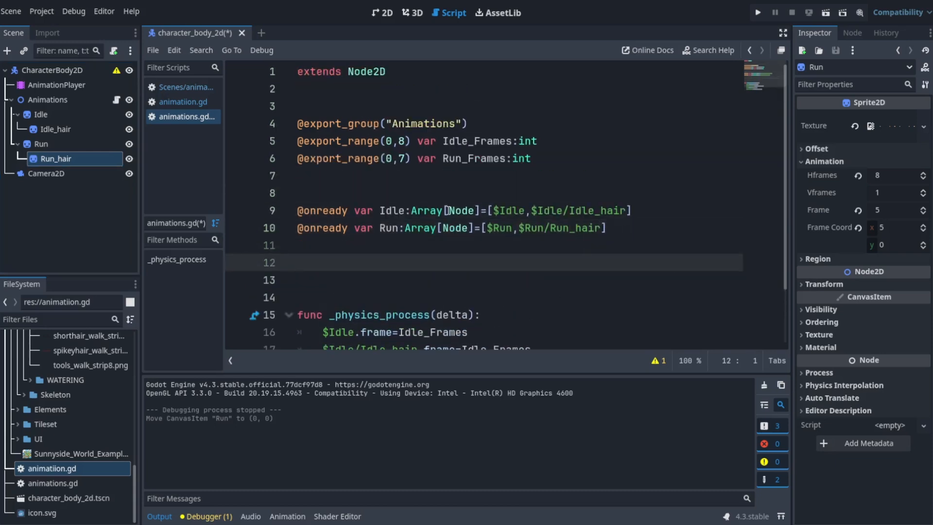
pyautogui.write('@export_g')
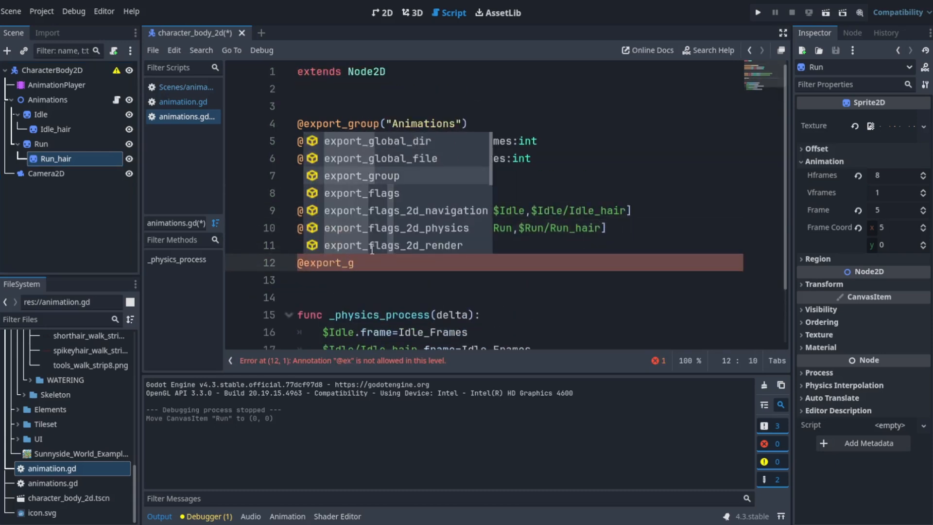
pyautogui.press('Return')
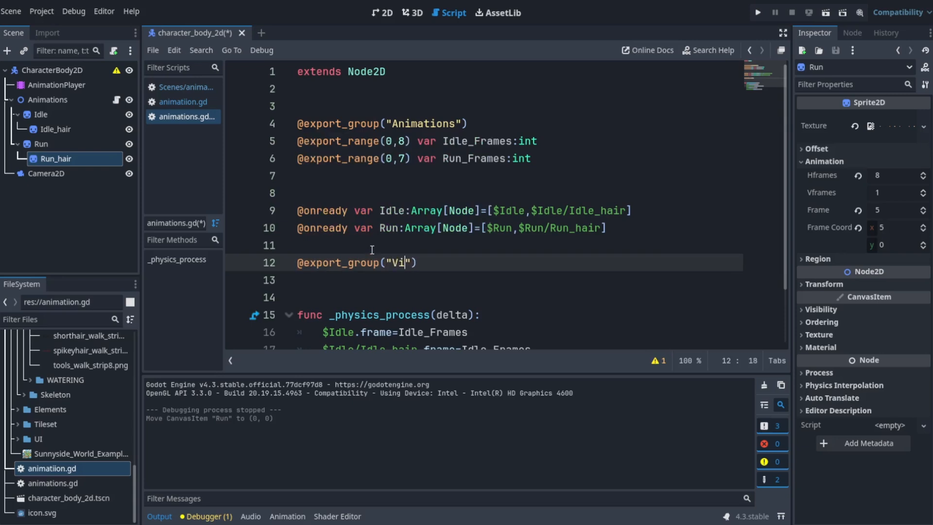
pyautogui.press('Return')
pyautogui.write('@export')
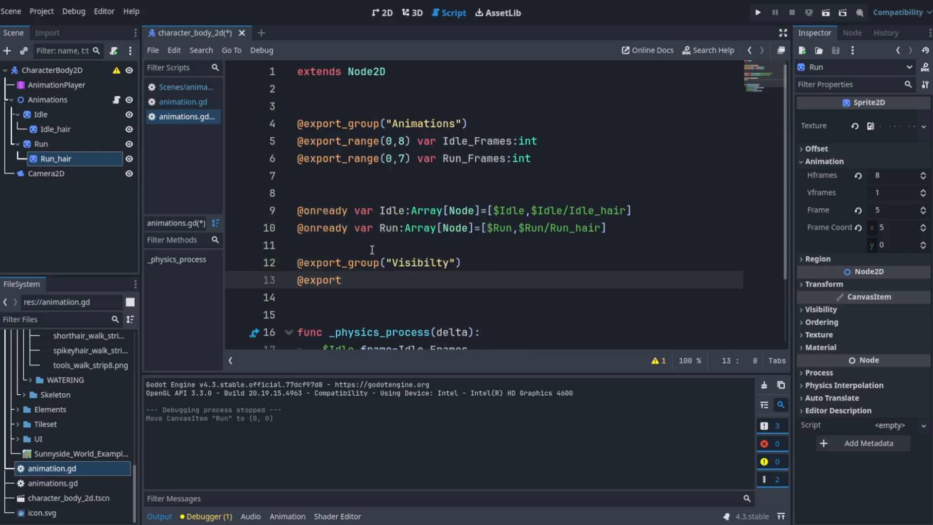
pyautogui.hotkey('ctrl', 'BackSpace')
pyautogui.hotkey('ctrl', 'BackSpace')
pyautogui.hotkey('ctrl', 'BackSpace')
pyautogui.hotkey('ctrl', 'BackSpace')
# - Insert blank lines between the Run array declaration and the "Visibilty" export group
pyautogui.click(415, 241)
pyautogui.press('Return')
pyautogui.press('Return')
pyautogui.press('Return')
pyautogui.click(313, 269)
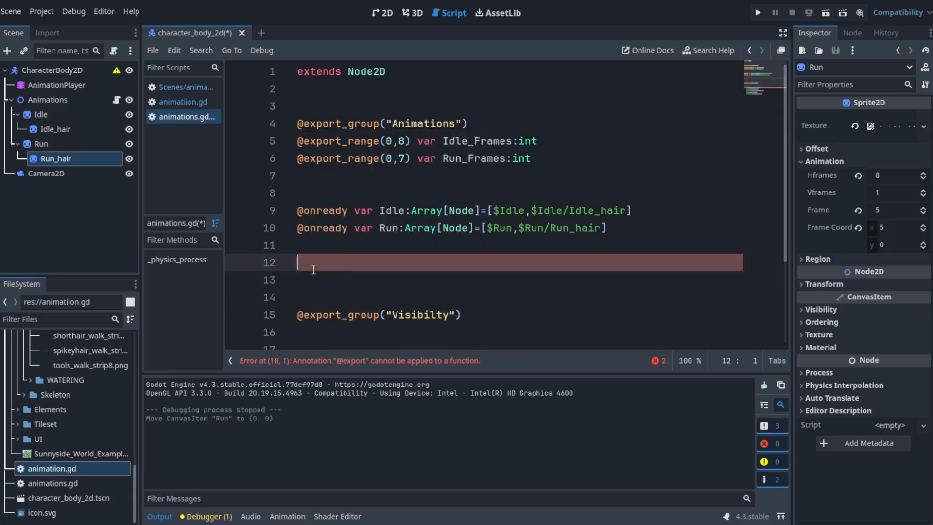
pyautogui.scroll(-1, 313, 270)
pyautogui.click(313, 280)
pyautogui.write('@export_e')
pyautogui.press('Return')
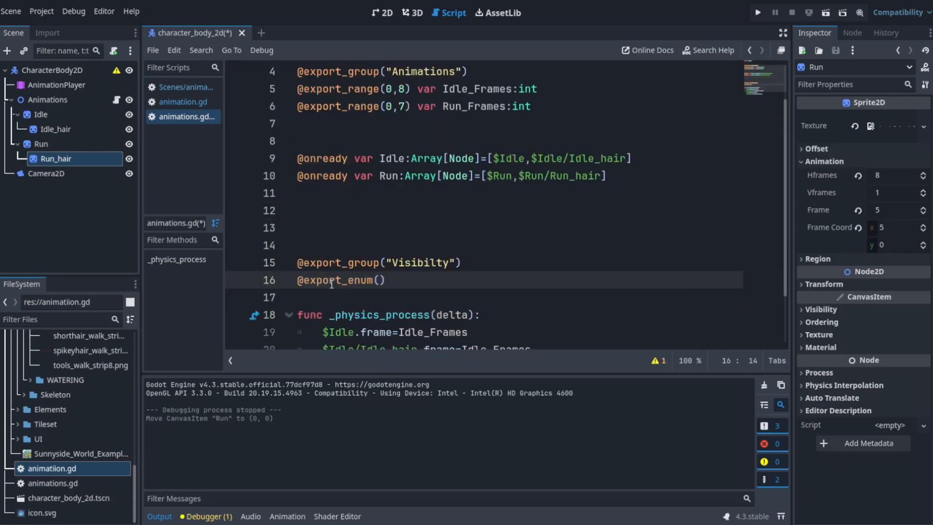
pyautogui.press('Return')
pyautogui.write('"')
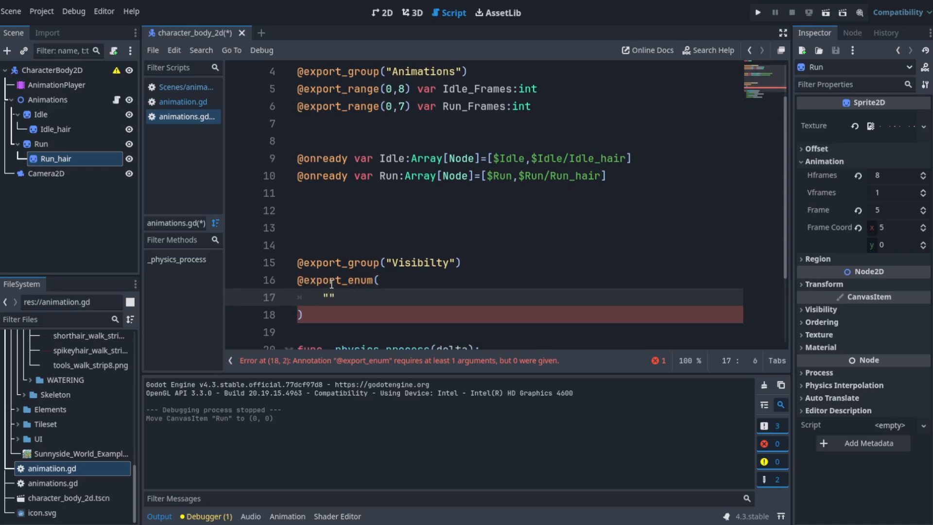
pyautogui.write('idl')
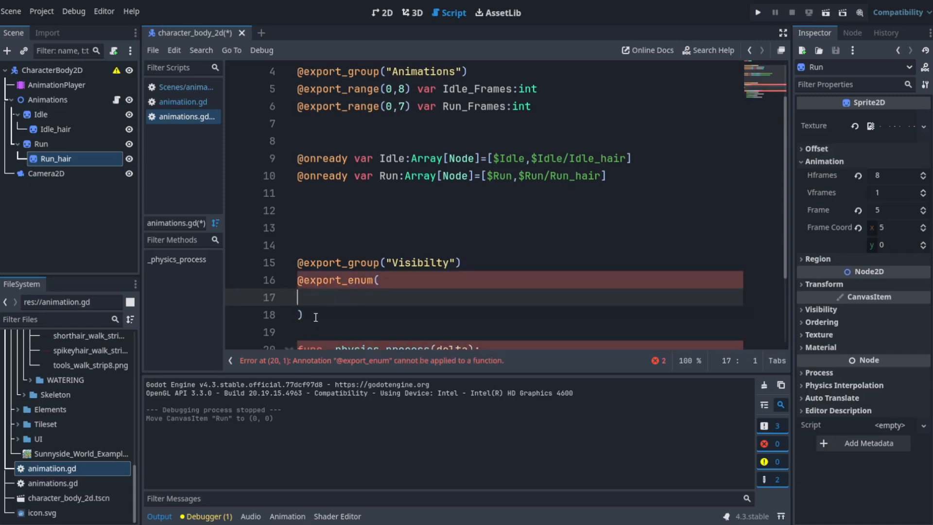
# - Define an enum named Selected with the entries Idle and Run above the "Visibilty" export group, and tidy the spacing below it
pyautogui.click(308, 217)
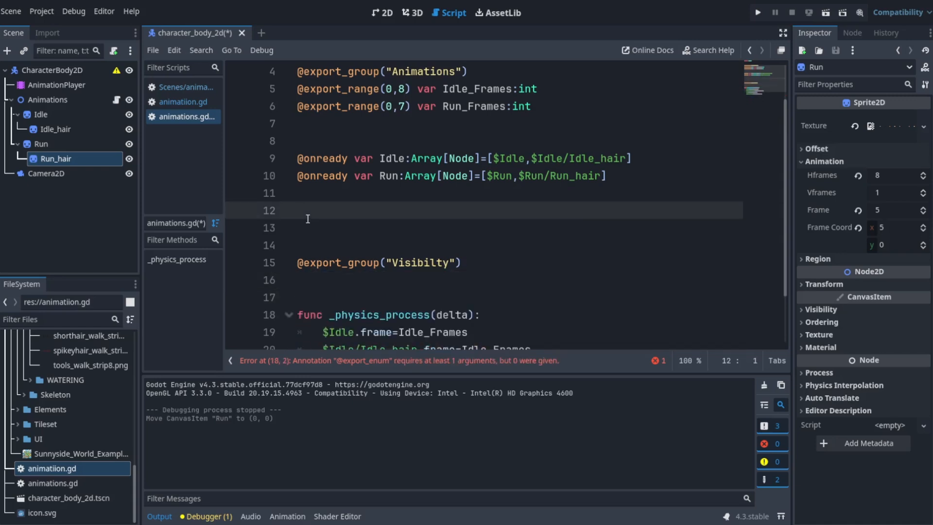
pyautogui.write('enum ')
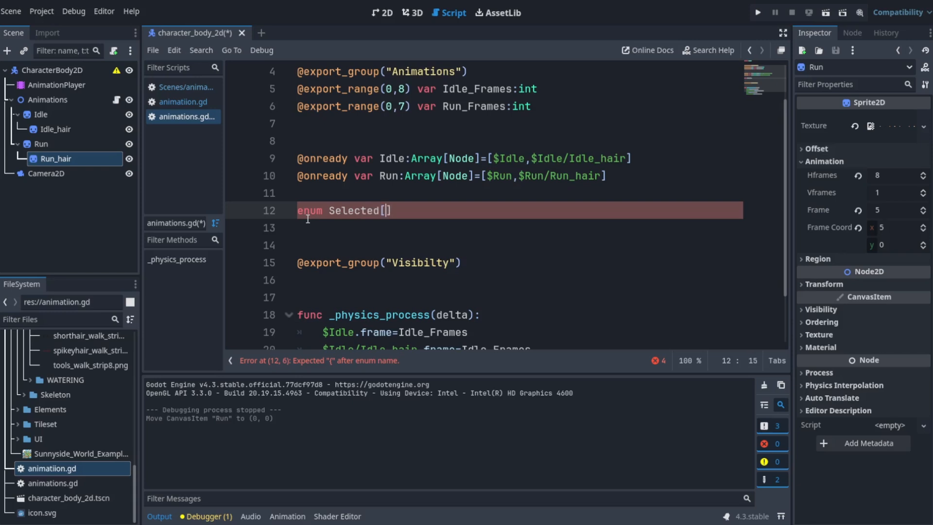
pyautogui.write('Selected{')
pyautogui.press('Return')
pyautogui.write('Idle,')
pyautogui.press('Return')
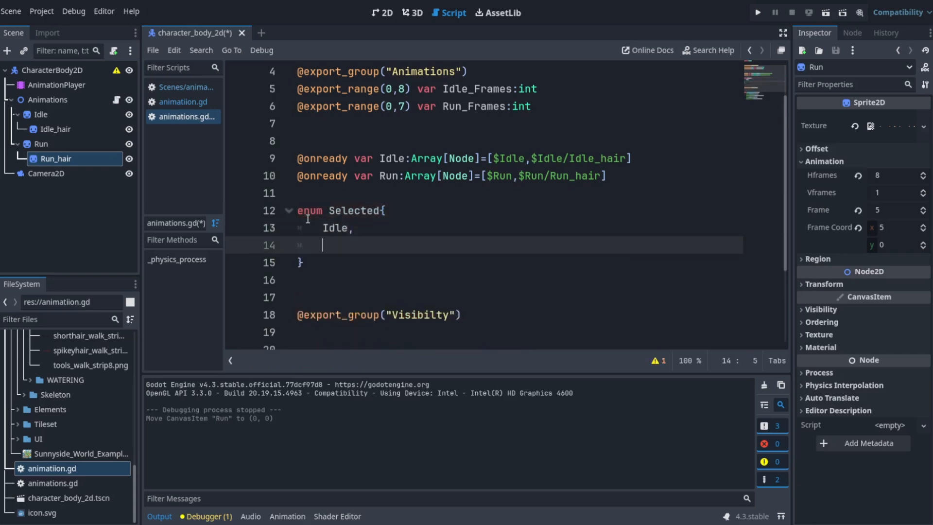
pyautogui.scroll(-1, 383, 264)
pyautogui.click(386, 238)
pyautogui.press('BackSpace')
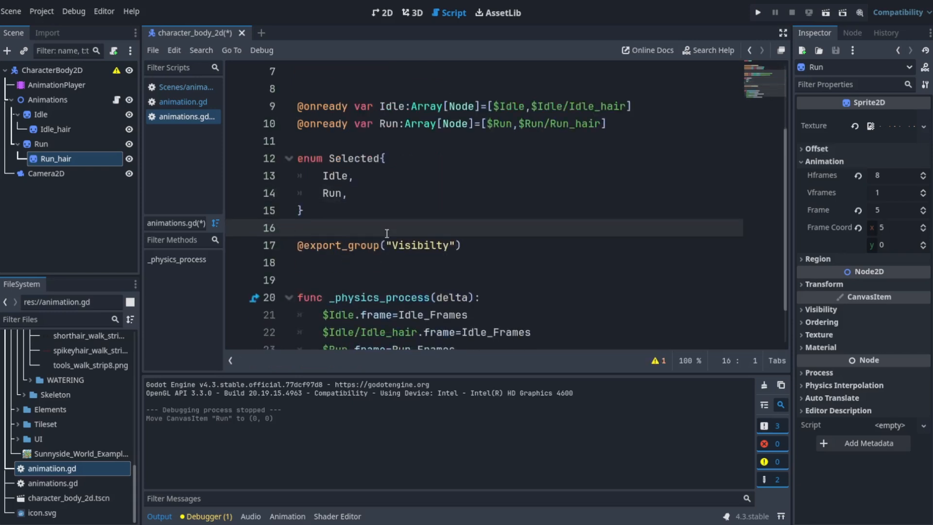
# - Under the "Visibilty" group, declare an exported variable Visible_Animation of type Selected
pyautogui.scroll(1, 407, 236)
pyautogui.scroll(-1, 366, 275)
pyautogui.click(328, 266)
pyautogui.write('@export var Visible_An')
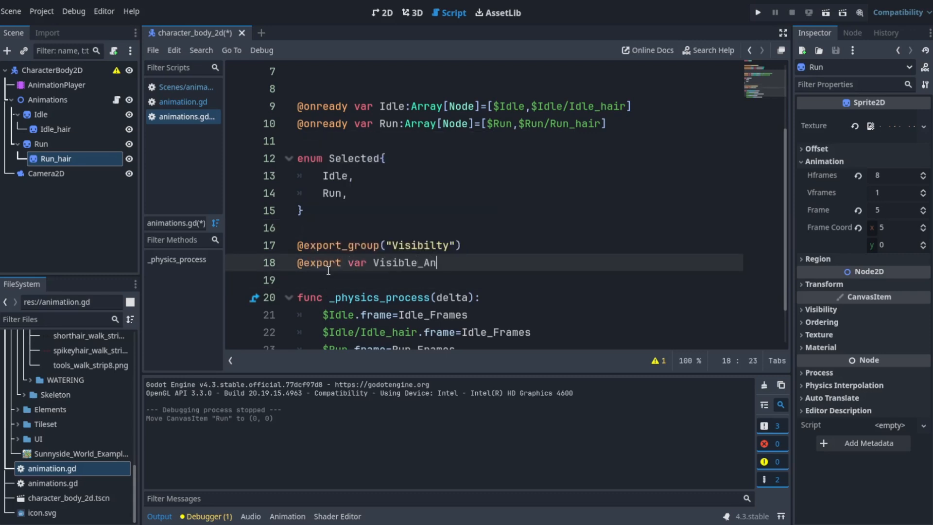
pyautogui.write(':Selected')
pyautogui.scroll(-1, 469, 248)
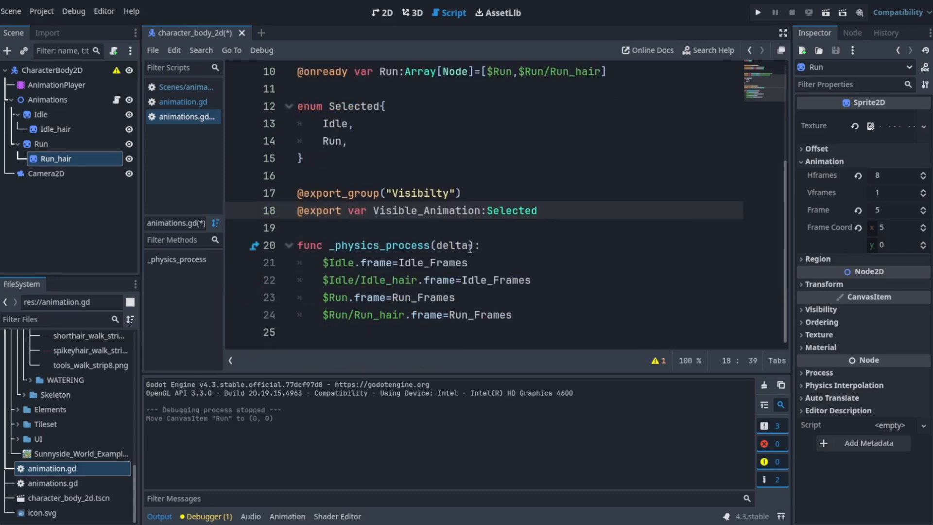
# - Save the script and set the Visible Animation property of the Animations node to Run
pyautogui.hotkey('ctrl', 's')
pyautogui.click(54, 99)
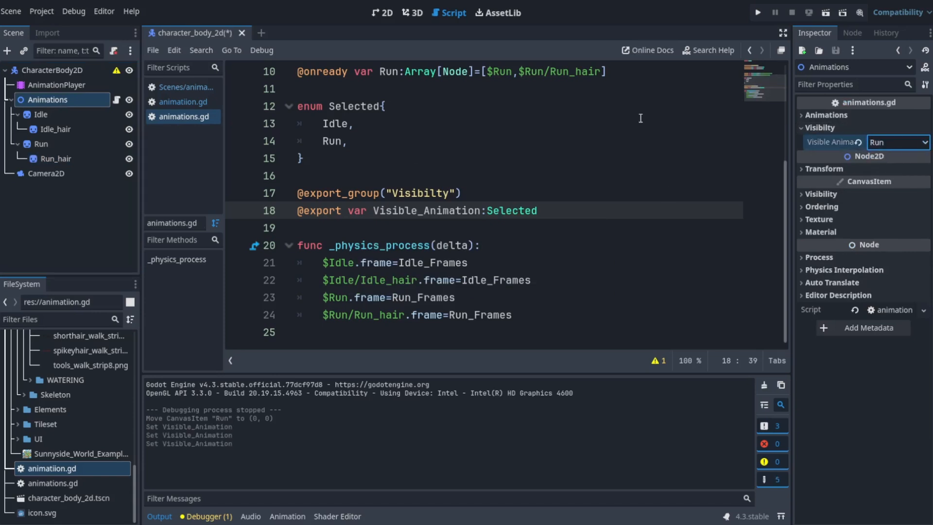
# - Add a function named _update_visibilty() several lines below the body of _physics_process
pyautogui.click(564, 316)
pyautogui.press('Return')
pyautogui.press('Return')
pyautogui.press('Return')
pyautogui.press('Return')
pyautogui.press('Return')
pyautogui.press('Return')
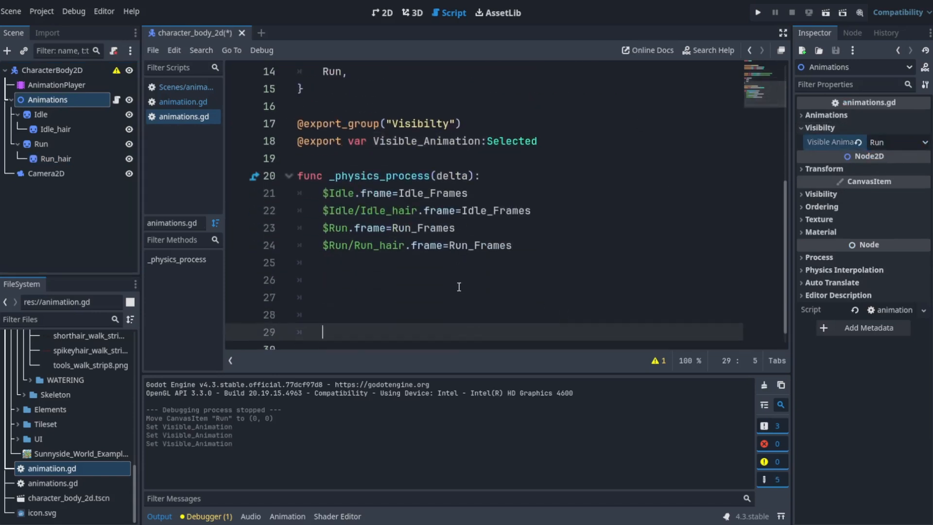
pyautogui.write('func update_')
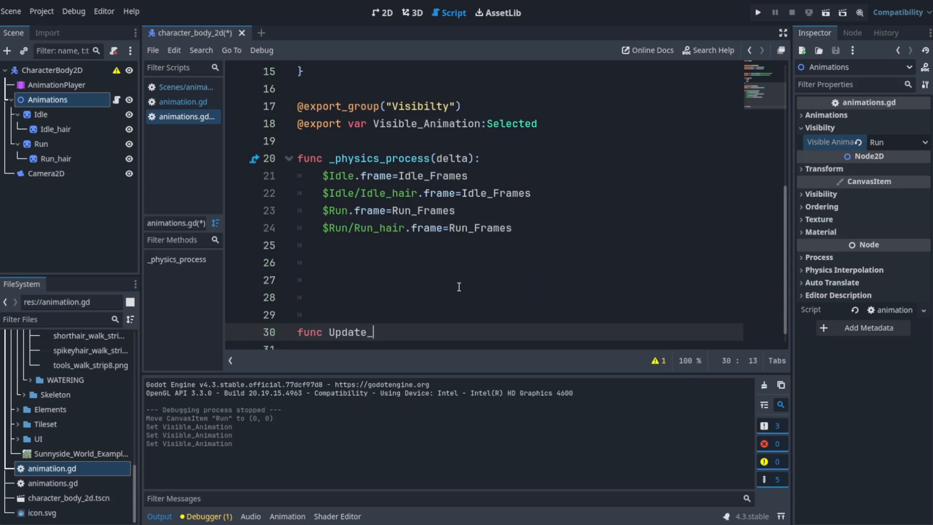
pyautogui.press('Left')
pyautogui.press('Left')
pyautogui.press('Left')
pyautogui.press('Left')
pyautogui.press('Left')
pyautogui.press('Left')
pyautogui.press('Left')
pyautogui.write('_')
pyautogui.press('End')
pyautogui.write('v')
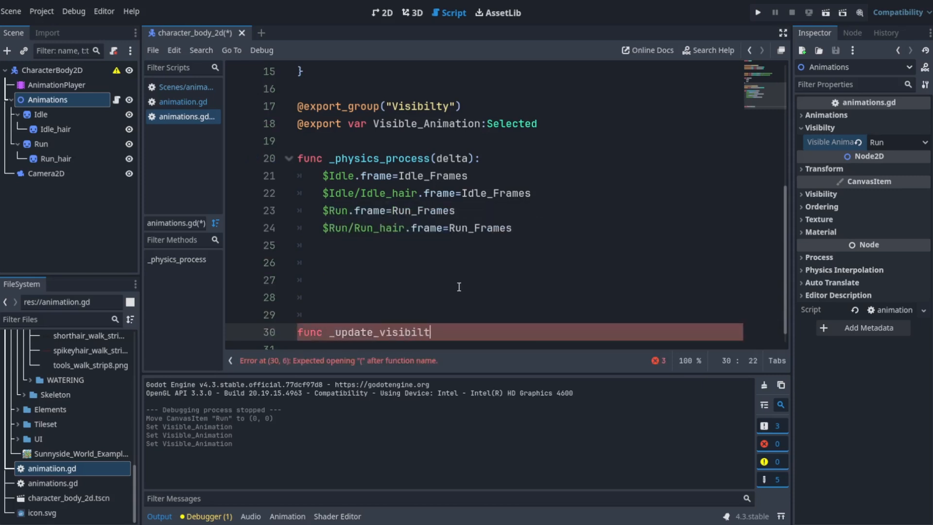
pyautogui.write('isibilty():')
pyautogui.press('Return')
pyautogui.press('Return')
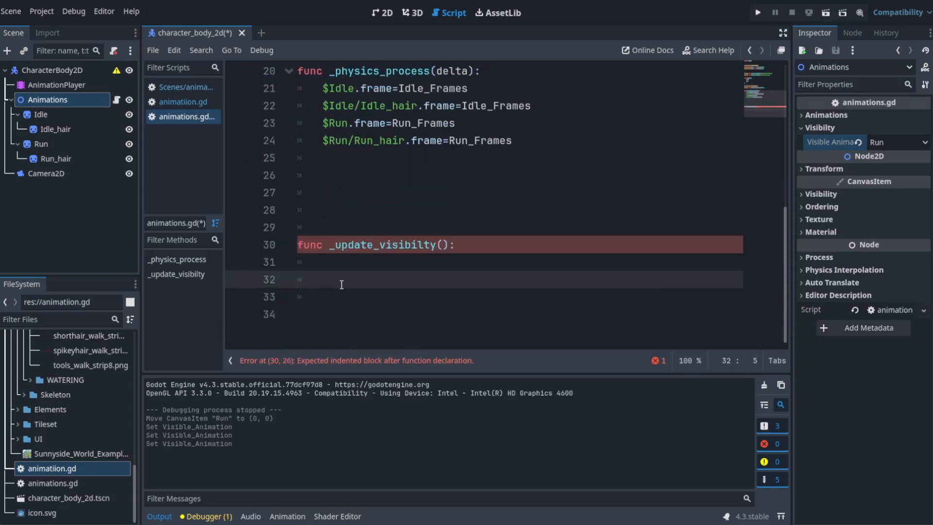
# - In _update_visibilty, loop over each node in Idle+Run, set node.visible=false, and leave blank lines below the loop
pyautogui.write('for  node in Idle+Run:')
pyautogui.press('Return')
pyautogui.write('node.vis')
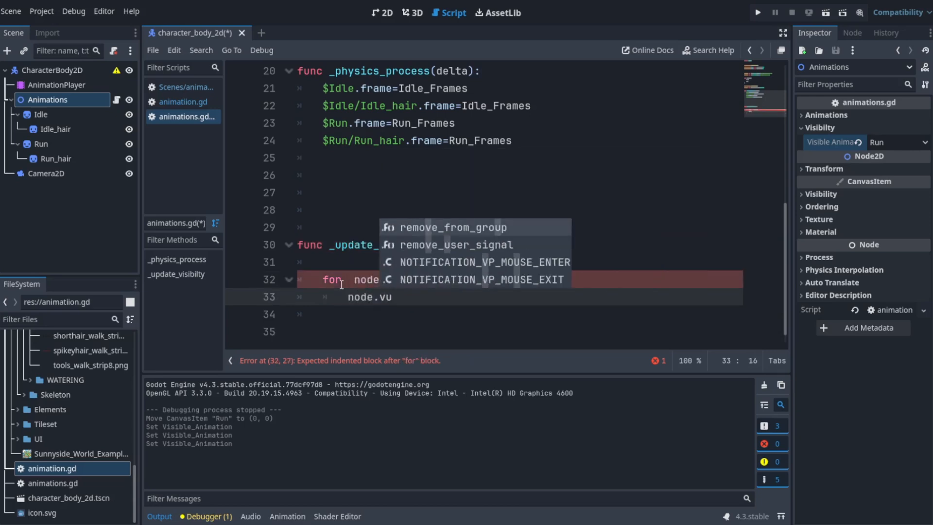
pyautogui.write('ible=false')
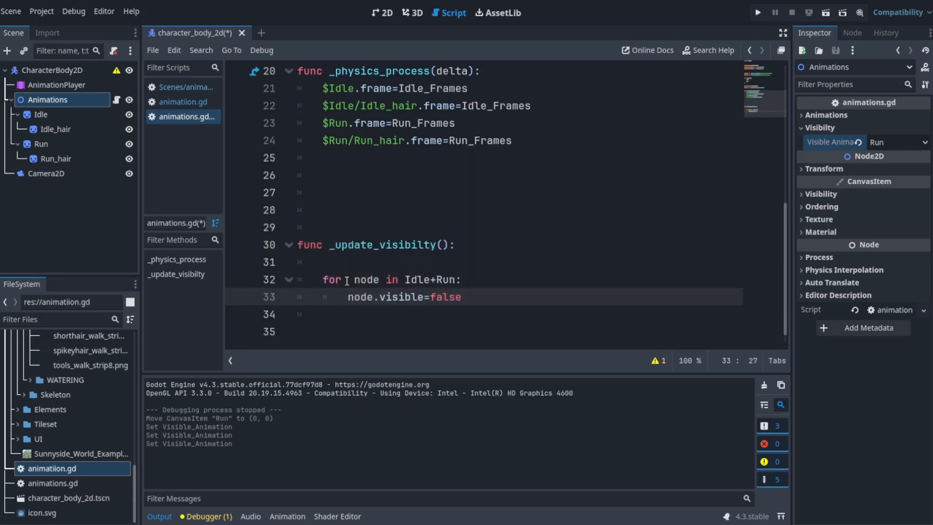
pyautogui.scroll(5, 421, 229)
pyautogui.scroll(-5, 322, 301)
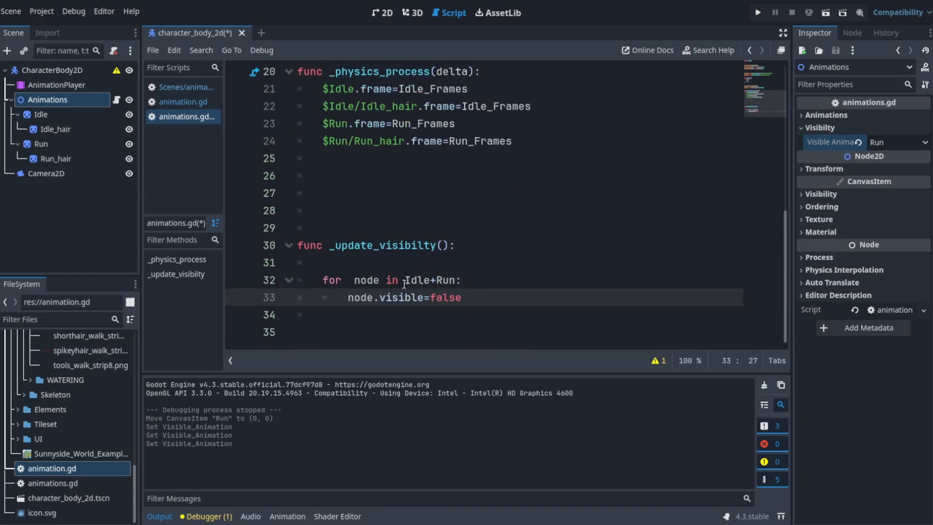
pyautogui.press('Return')
pyautogui.press('Return')
pyautogui.press('Return')
pyautogui.press('Return')
pyautogui.press('Return')
pyautogui.press('Return')
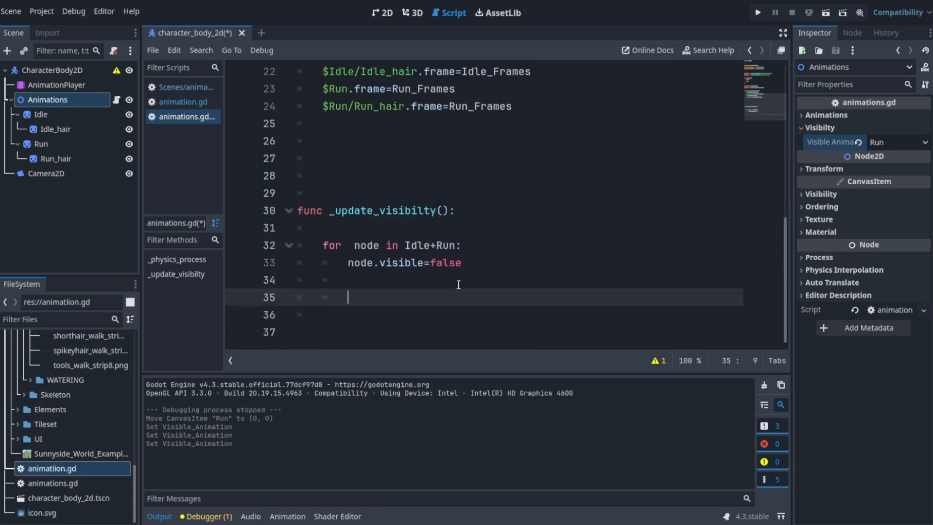
# - Above the loop in _update_visibilty, declare a local variable visible_arry of type Array[Node] initialised to Idle
pyautogui.click(461, 161)
pyautogui.press('Return')
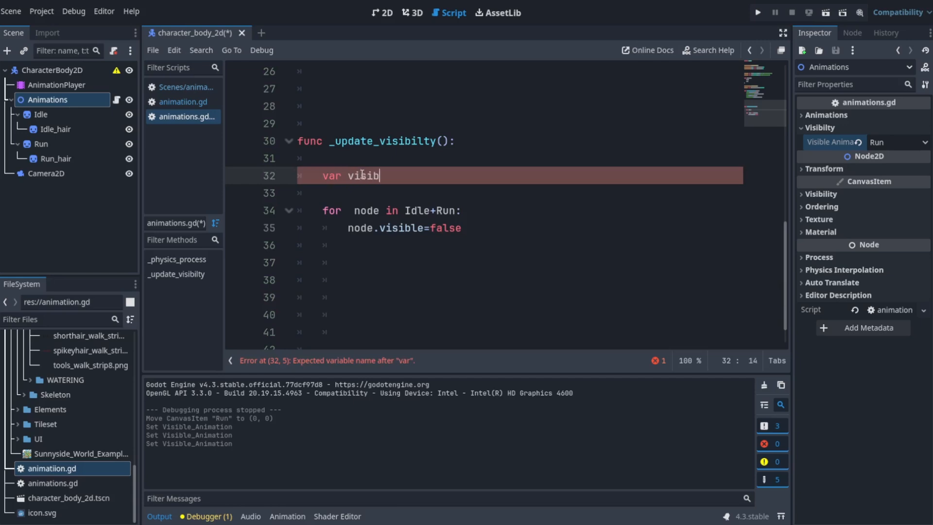
pyautogui.write(':Array')
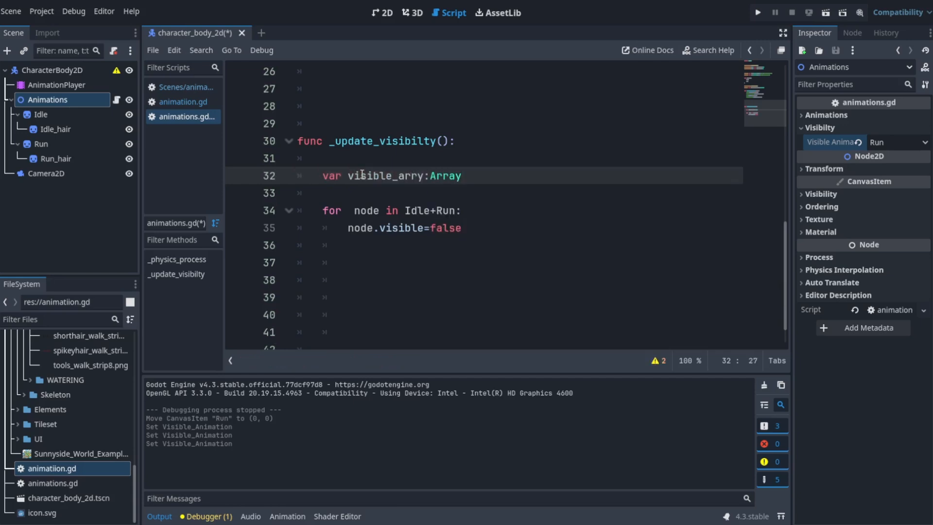
pyautogui.write('[Node]=Idle')
pyautogui.scroll(-1, 362, 175)
pyautogui.scroll(3, 312, 144)
pyautogui.scroll(-2, 433, 242)
pyautogui.click(407, 286)
pyautogui.scroll(-1, 406, 286)
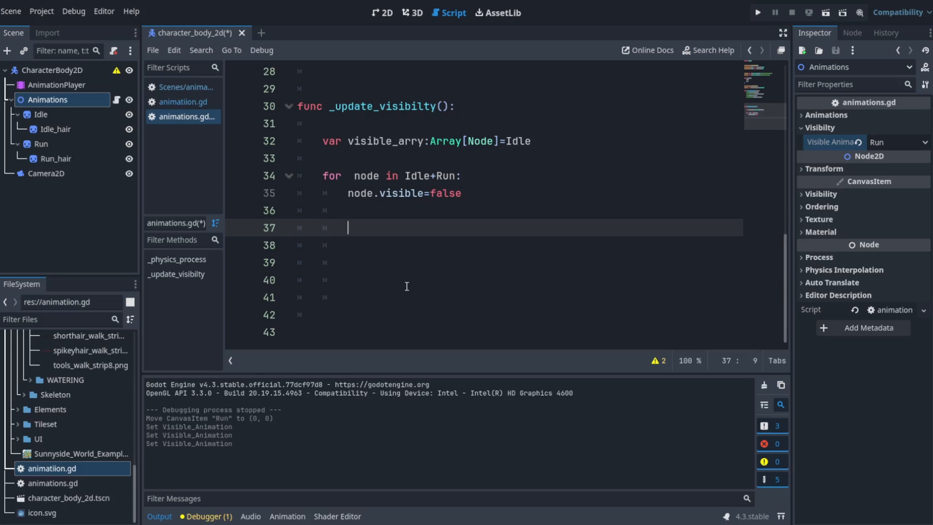
# - Remove the =Idle initial value from the visible_arry declaration
pyautogui.scroll(2, 406, 286)
pyautogui.click(514, 229)
pyautogui.press('BackSpace')
pyautogui.press('BackSpace')
pyautogui.press('BackSpace')
pyautogui.press('BackSpace')
pyautogui.press('BackSpace')
# - Below the first loop, start a second loop that iterates over each node in visible_arry
pyautogui.scroll(2, 458, 243)
pyautogui.scroll(-3, 390, 243)
pyautogui.click(391, 246)
pyautogui.scroll(-1, 360, 260)
pyautogui.click(346, 270)
pyautogui.write('for node in ')
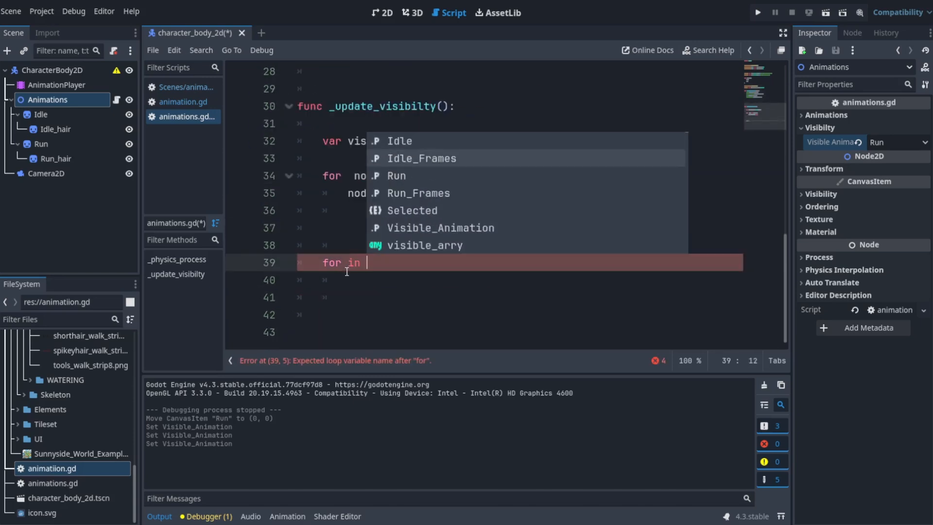
pyautogui.write('visible_arry:')
pyautogui.press('Return')
pyautogui.click(347, 265)
pyautogui.write('node')
pyautogui.click(395, 280)
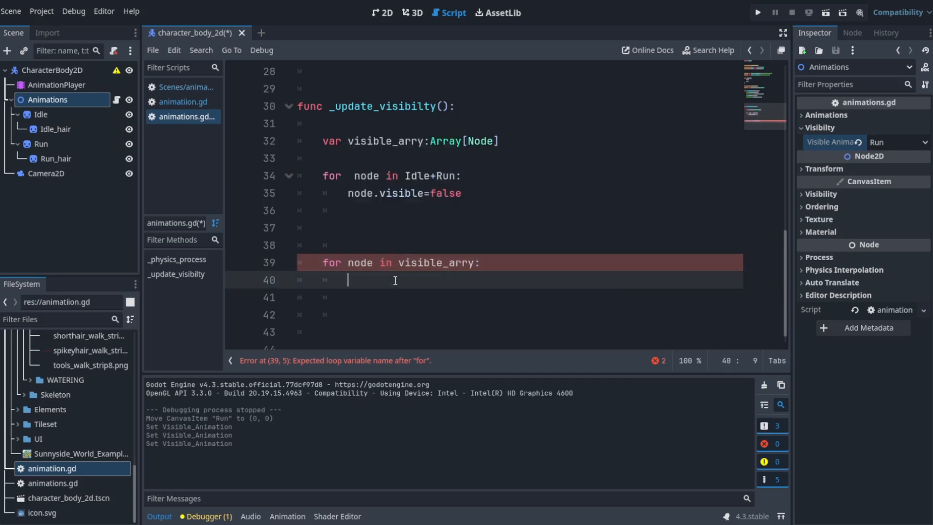
# - Fill the visible_arry loop's body with node.visible=true, reusing the statement from the first loop
pyautogui.moveTo(462, 193); pyautogui.dragTo(348, 193)
pyautogui.click(364, 283)
pyautogui.write('true')
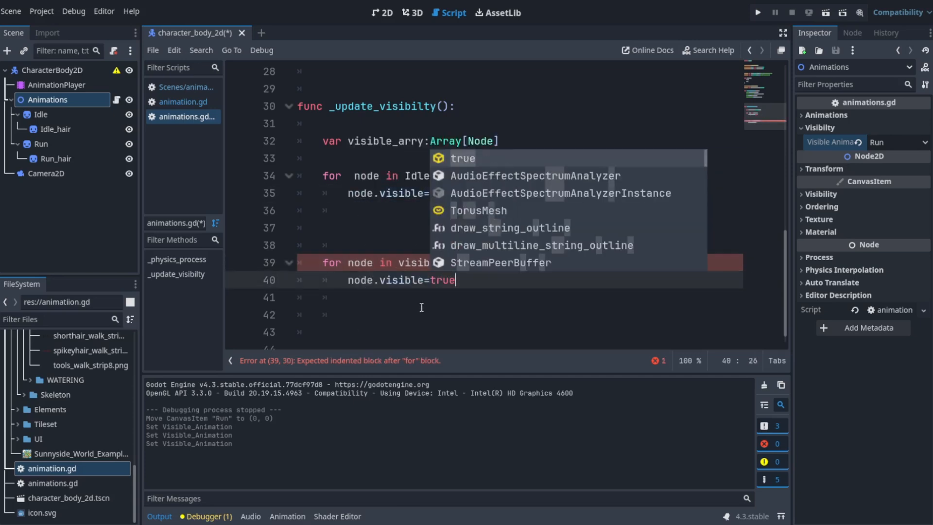
pyautogui.press('Return')
pyautogui.press('Return')
# - Make room between the two loops and add an if condition testing whether Visible_Animation equals Selected.Idle
pyautogui.click(411, 212)
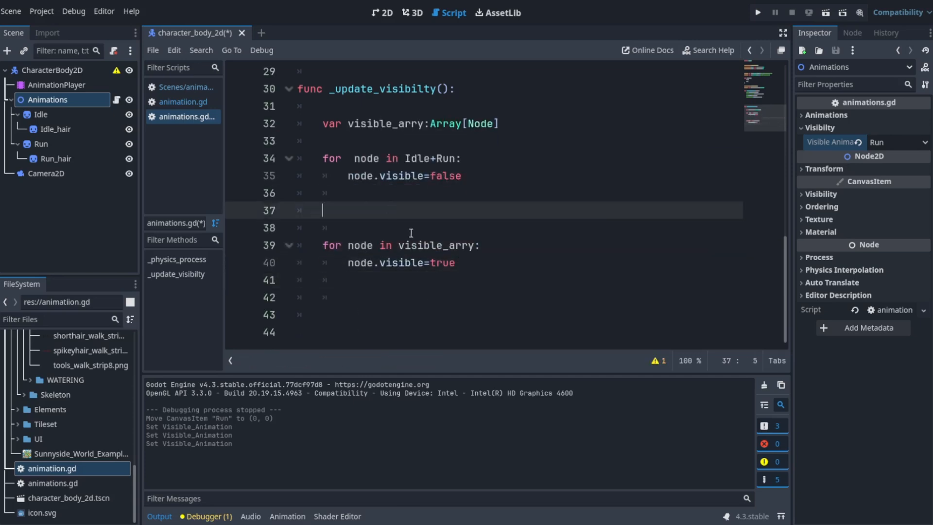
pyautogui.press('Return')
pyautogui.press('Return')
pyautogui.press('Return')
pyautogui.press('Return')
pyautogui.click(381, 248)
pyautogui.click(371, 230)
pyautogui.write('if v')
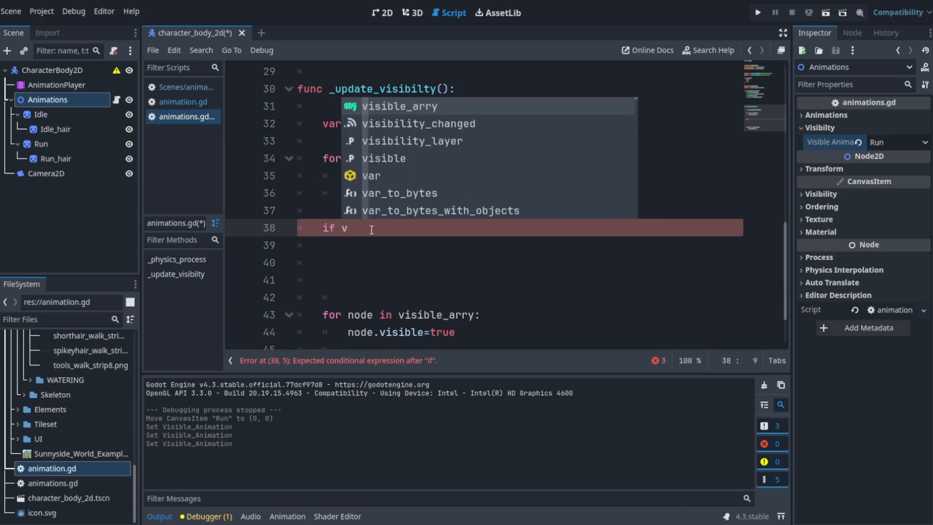
pyautogui.write('isible_Animation==')
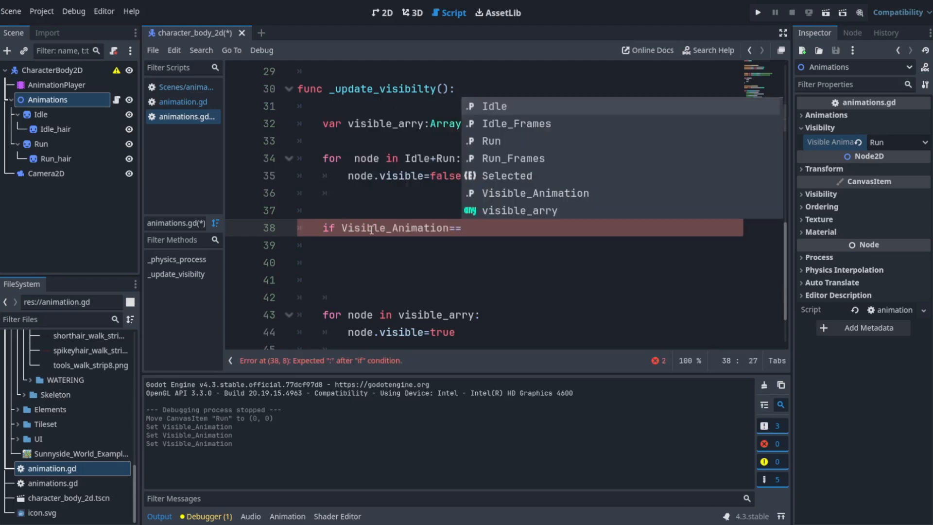
pyautogui.write('selec')
pyautogui.press('Return')
pyautogui.scroll(5, 467, 256)
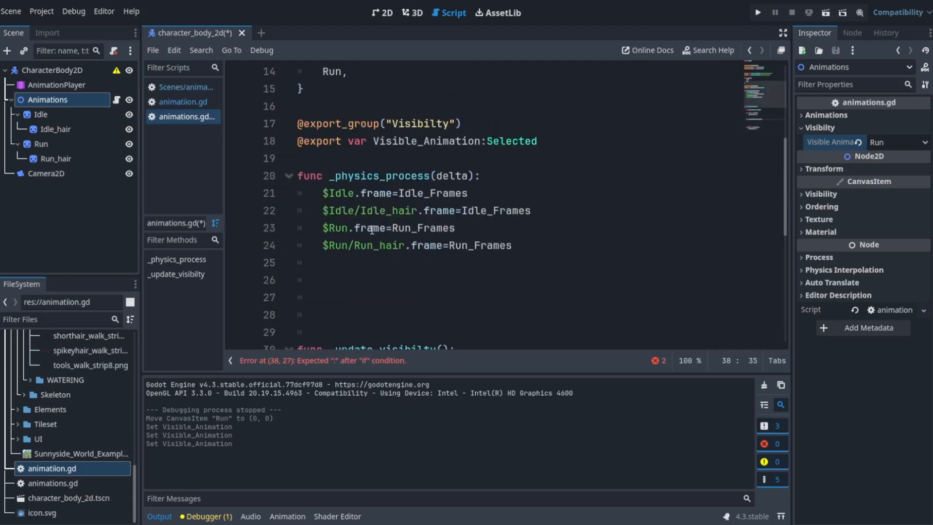
pyautogui.scroll(-5, 466, 256)
pyautogui.write('.')
pyautogui.press('Return')
pyautogui.write(':')
pyautogui.press('Return')
# - Inside the Selected.Idle condition, assign Idle to visible_arry
pyautogui.doubleClick(439, 331)
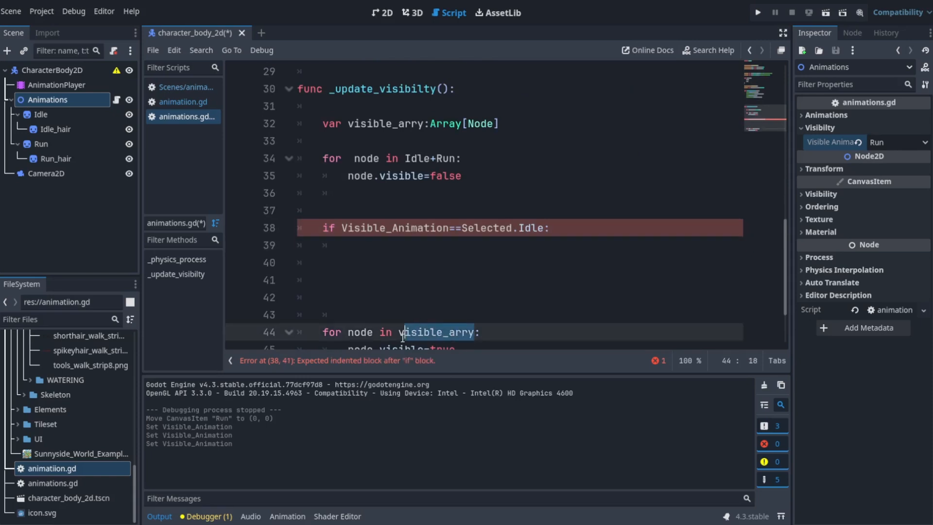
pyautogui.hotkey('ctrl', 'c')
pyautogui.click(350, 244)
pyautogui.hotkey('ctrl', 'v')
pyautogui.write('=')
pyautogui.press('Return')
pyautogui.press('Return')
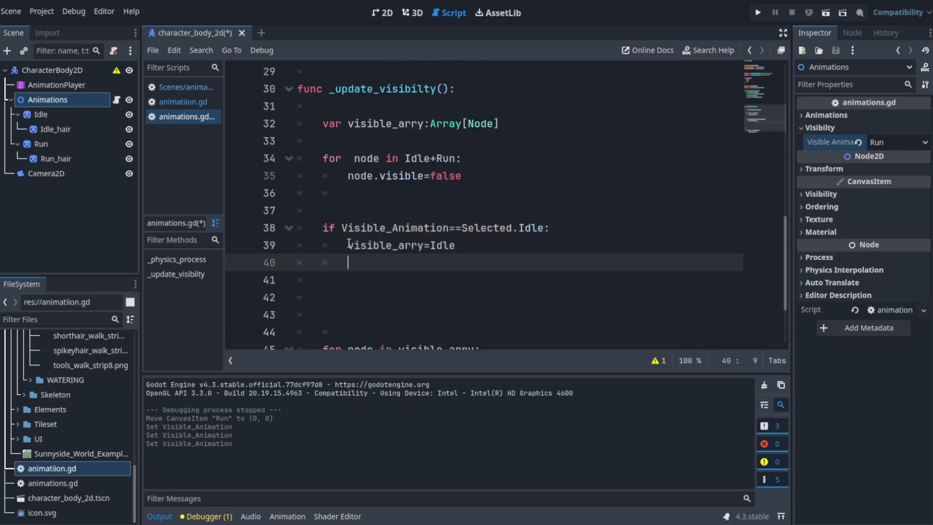
# - Below the Idle branch, add an elif condition testing whether Visible_Animation equals Selected.Run
pyautogui.write('elif')
pyautogui.press('Down')
pyautogui.press('Down')
pyautogui.press('Down')
pyautogui.press('Down')
pyautogui.press('Down')
pyautogui.press('Return')
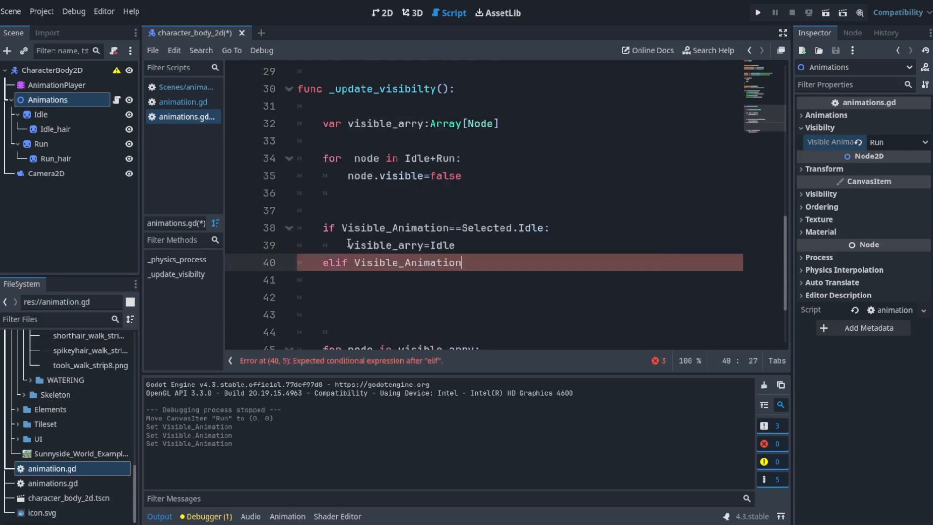
pyautogui.write('==s')
pyautogui.press('BackSpace')
pyautogui.press('Down')
pyautogui.press('Down')
pyautogui.press('Down')
pyautogui.press('Down')
pyautogui.press('Return')
pyautogui.write('.Run')
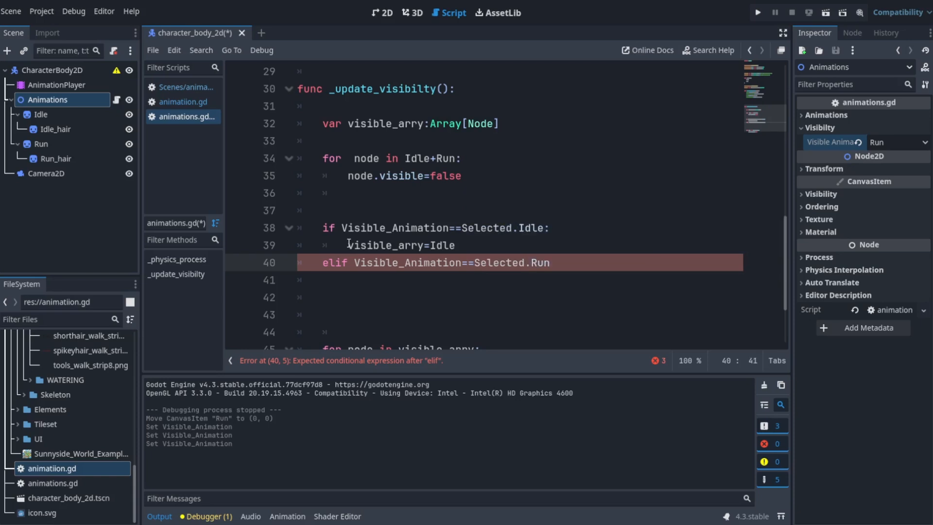
pyautogui.write(':')
pyautogui.press('Return')
# - Inside the Selected.Run branch, assign Run to visible_arry, reusing a copy of the Idle assignment
pyautogui.moveTo(457, 246); pyautogui.dragTo(348, 247)
pyautogui.hotkey('ctrl', 'c')
pyautogui.click(391, 287)
pyautogui.hotkey('ctrl', 'v')
pyautogui.press('BackSpace')
pyautogui.press('BackSpace')
pyautogui.press('BackSpace')
pyautogui.press('BackSpace')
pyautogui.write('Run')
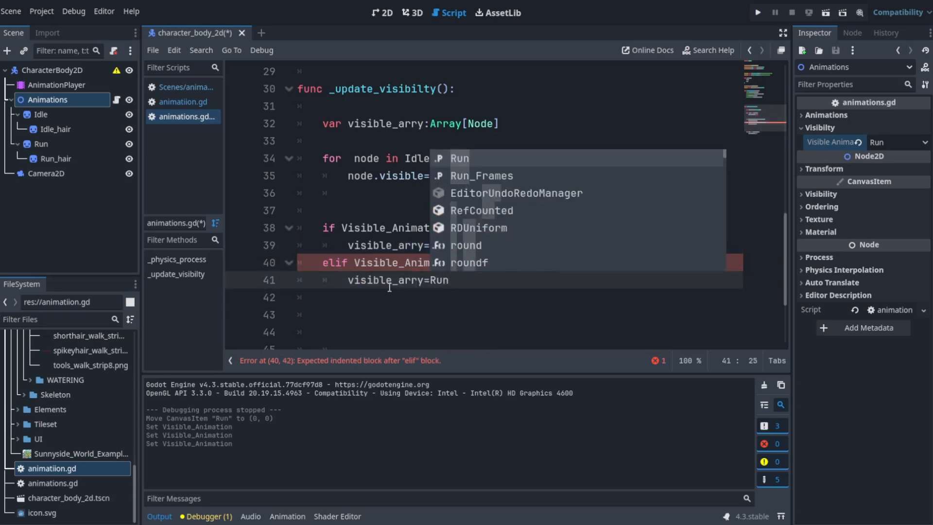
pyautogui.click(423, 287)
pyautogui.click(448, 295)
# - Save the script and remove surplus blank space between the elif branch and the visible_arry loop
pyautogui.scroll(-1, 447, 277)
pyautogui.hotkey('ctrl', 's')
pyautogui.scroll(-1, 422, 296)
pyautogui.click(340, 245)
pyautogui.press('BackSpace')
pyautogui.press('BackSpace')
pyautogui.press('BackSpace')
pyautogui.press('BackSpace')
pyautogui.press('BackSpace')
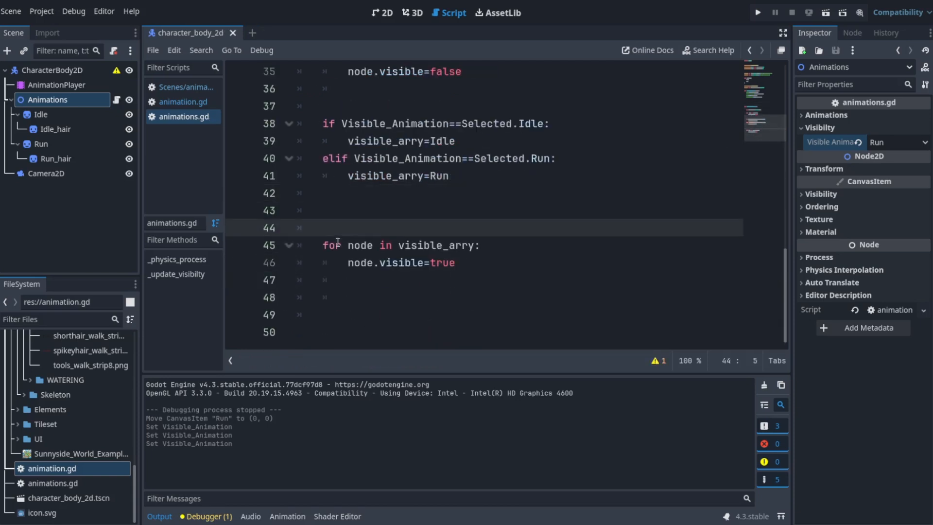
pyautogui.scroll(1, 464, 270)
pyautogui.press('BackSpace')
# - In the 2D view, try the Animations node's Visible Animation as Idle and set it back to Run
pyautogui.click(382, 13)
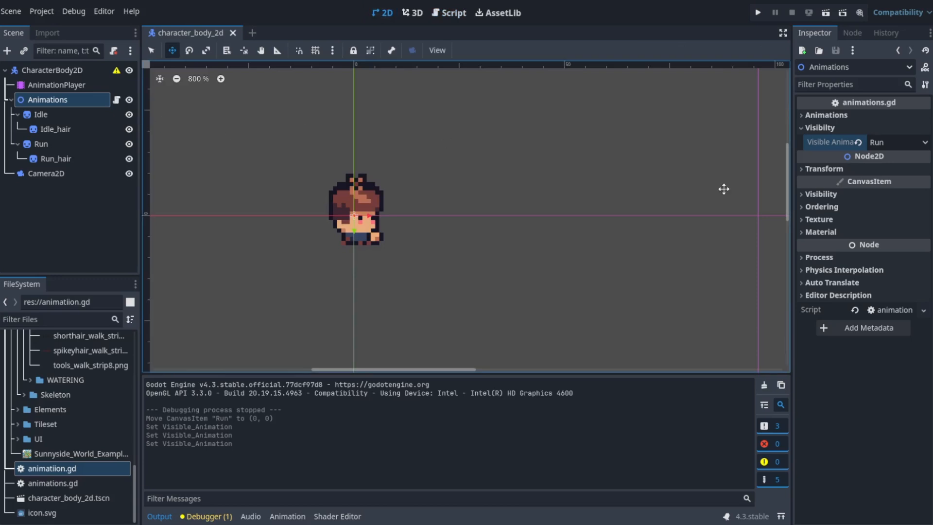
pyautogui.click(858, 142)
pyautogui.scroll(3, 366, 223)
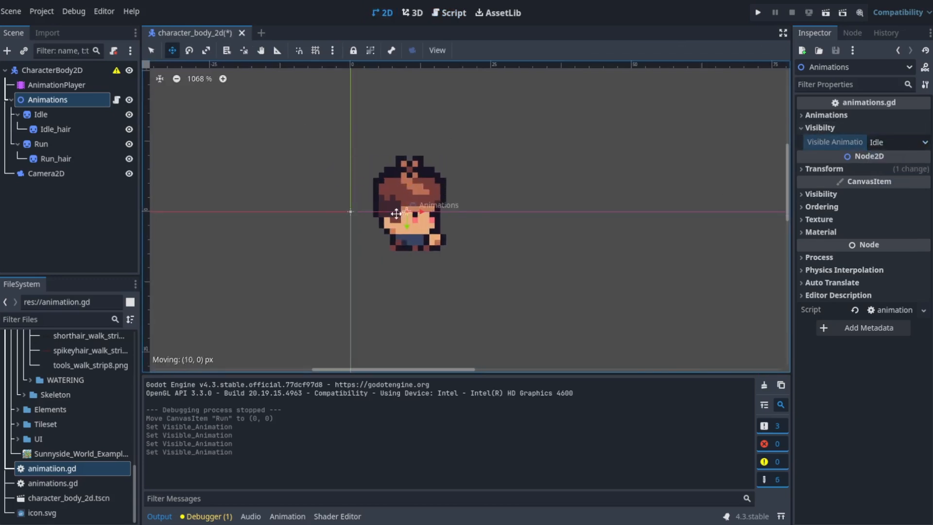
pyautogui.click(99, 115)
pyautogui.scroll(-9, 398, 167)
pyautogui.click(78, 100)
pyautogui.click(885, 143)
pyautogui.click(882, 173)
# - Move the Animations node away from the scene origin to about (25, 3)
pyautogui.scroll(4, 380, 207)
pyautogui.moveTo(380, 206); pyautogui.dragTo(485, 219)
pyautogui.scroll(-17, 370, 189)
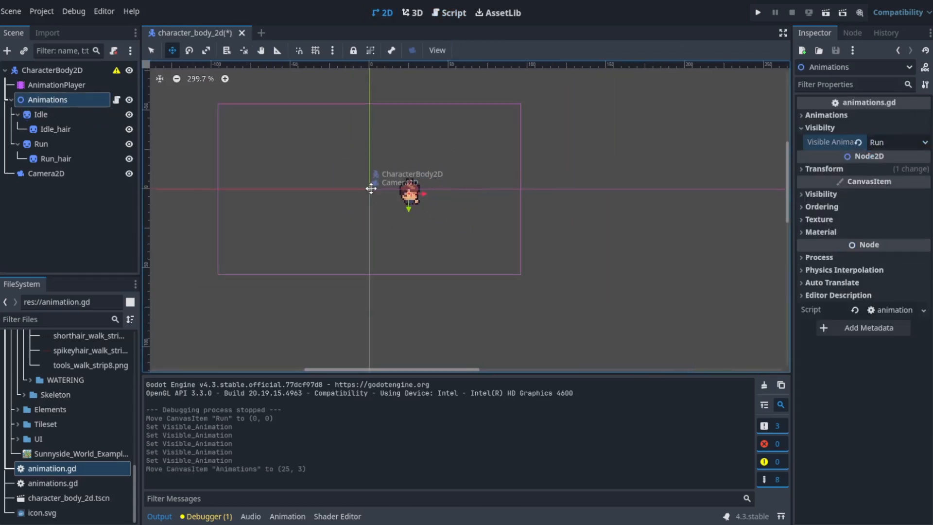
pyautogui.scroll(-4, 371, 188)
# - Move the Idle sprite to about (-33, 0), separating it from the Run sprite
pyautogui.click(36, 144)
pyautogui.scroll(15, 399, 185)
pyautogui.moveTo(367, 223); pyautogui.dragTo(289, 223)
pyautogui.scroll(6, 411, 209)
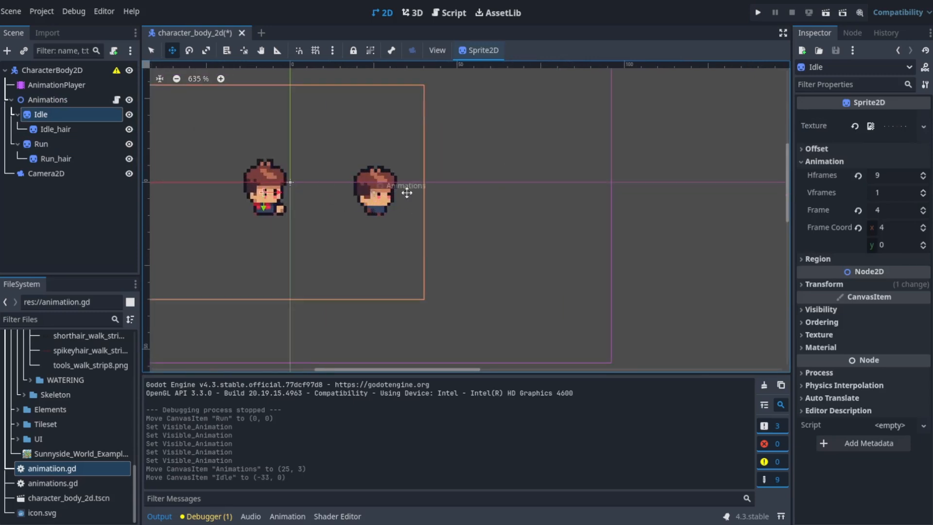
pyautogui.click(43, 144)
pyautogui.scroll(4, 409, 205)
pyautogui.moveTo(328, 208); pyautogui.dragTo(390, 224, button='middle')
pyautogui.click(55, 101)
pyautogui.click(41, 115)
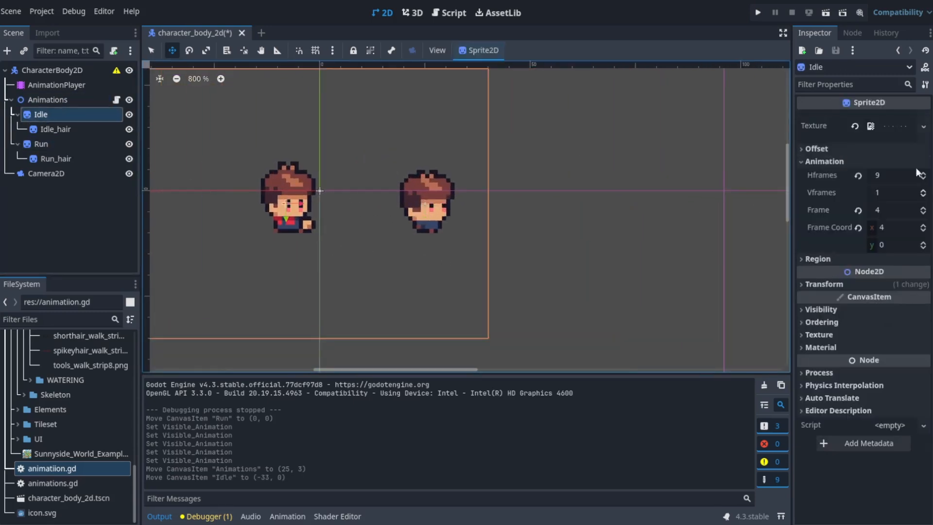
# - Set the Animations node's Visible Animation to Idle and run the current scene
pyautogui.click(49, 100)
pyautogui.click(885, 144)
pyautogui.click(888, 158)
pyautogui.scroll(-18, 242, 177)
pyautogui.click(826, 13)
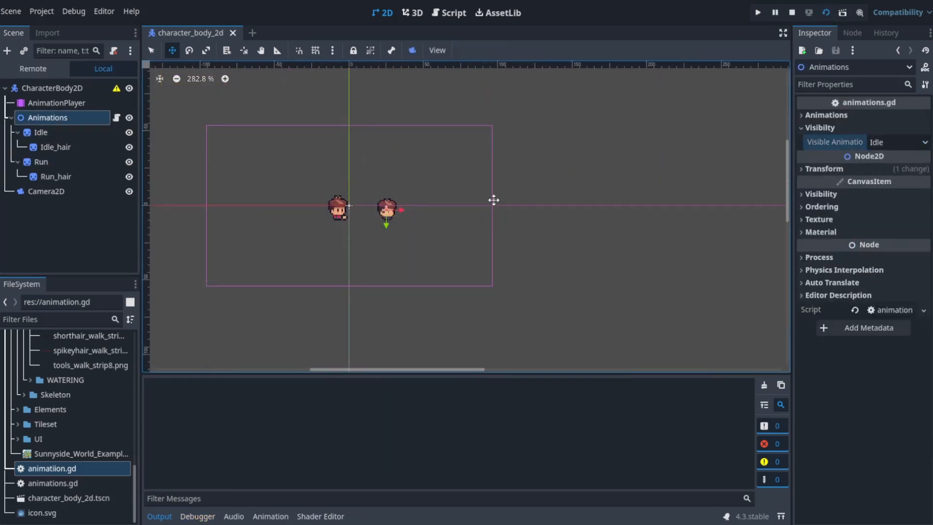
# - In the Animations script, initialize the visible_arry variable with an empty array, []
pyautogui.click(116, 100)
pyautogui.scroll(-4, 401, 270)
pyautogui.scroll(1, 432, 250)
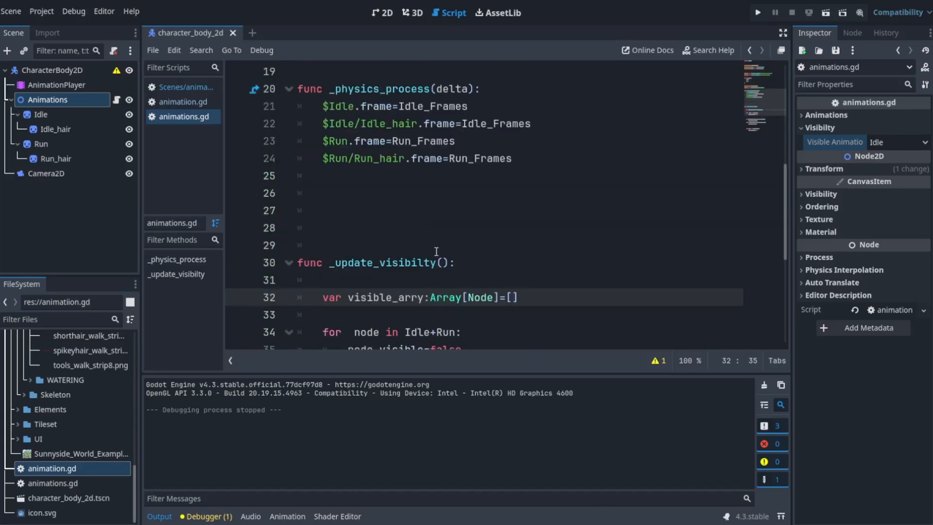
# - Call _update_visibilty() inside _physics_process, below the frame assignments
pyautogui.moveTo(436, 263); pyautogui.dragTo(331, 268)
pyautogui.hotkey('ctrl', 'c')
pyautogui.scroll(1, 374, 259)
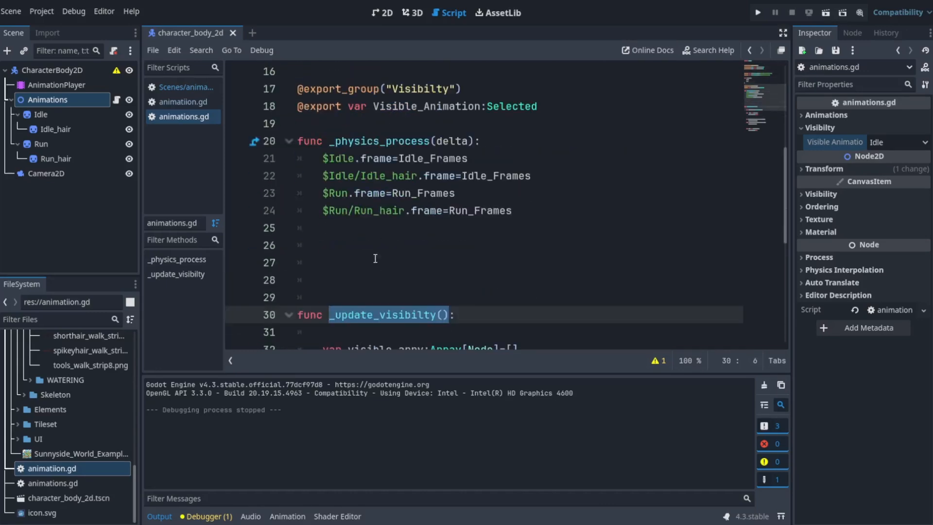
pyautogui.click(374, 261)
pyautogui.hotkey('ctrl', 'v')
# - Test-run the current scene with Idle as the visible animation and close the game window
pyautogui.scroll(-2, 416, 287)
pyautogui.scroll(7, 411, 194)
pyautogui.press('F6')
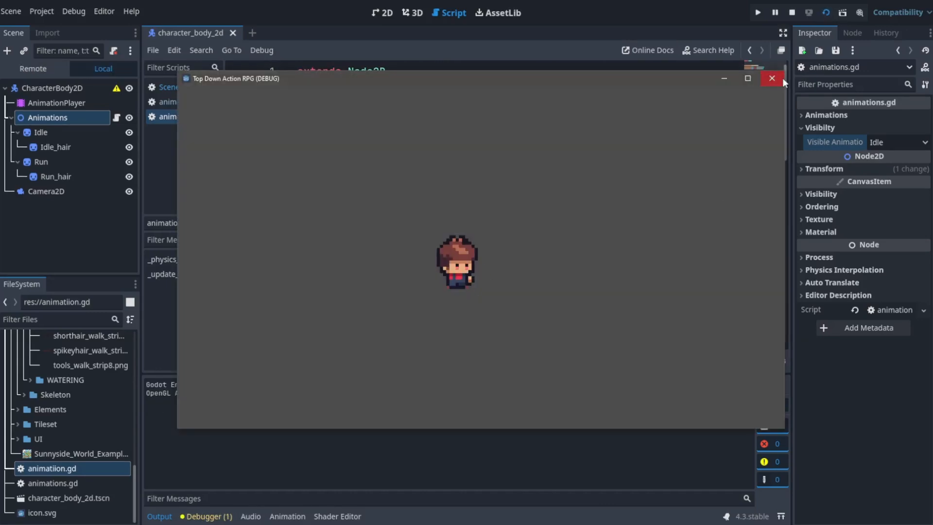
pyautogui.click(772, 80)
# - Set the Animations node's Visible Animation to Run, test-run the current scene and close the game window
pyautogui.click(382, 13)
pyautogui.click(895, 143)
pyautogui.click(887, 173)
pyautogui.scroll(7, 388, 207)
pyautogui.click(825, 13)
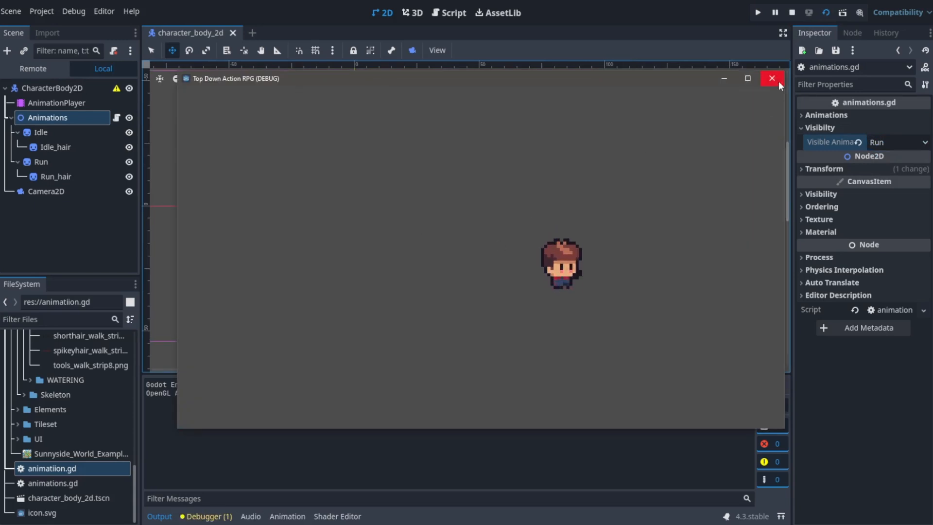
pyautogui.click(775, 81)
# - Move the Animations node to about (21, 4) and the Run sprite to about (-21, -4)
pyautogui.scroll(14, 369, 217)
pyautogui.moveTo(476, 218); pyautogui.dragTo(350, 218)
pyautogui.click(40, 144)
# - Move the Idle sprite over the Run sprite at the scene origin so both overlap
pyautogui.click(41, 115)
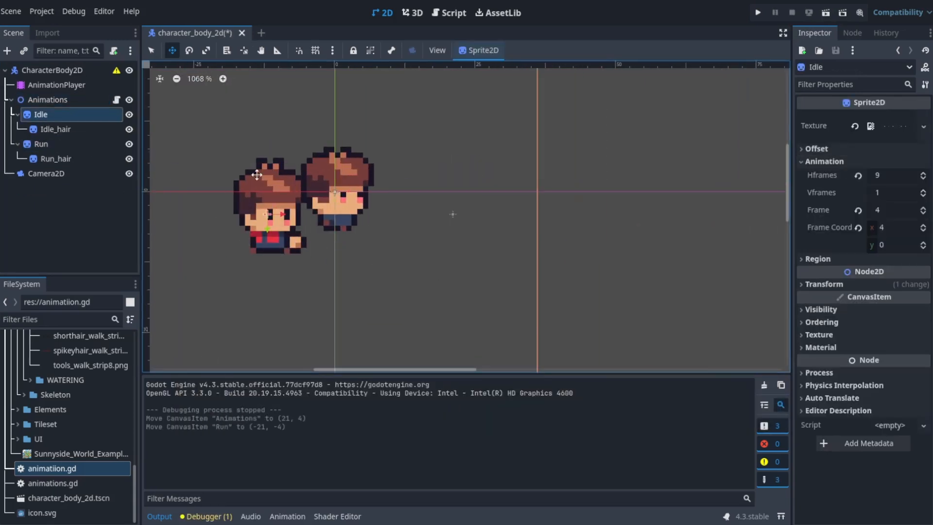
pyautogui.moveTo(259, 257); pyautogui.dragTo(327, 235)
pyautogui.scroll(-14, 335, 233)
pyautogui.moveTo(289, 333); pyautogui.dragTo(422, 307, button='middle')
# - In the AnimationPlayer's Idle animation, add a key at time 0 with the Animations node's Visible Animation set to Idle
pyautogui.click(47, 100)
pyautogui.click(56, 84)
pyautogui.click(354, 380)
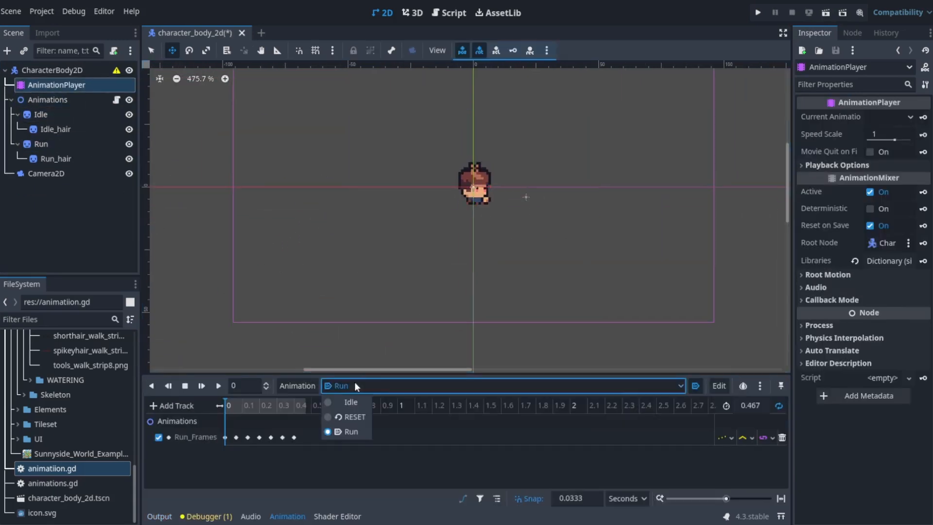
pyautogui.click(340, 403)
pyautogui.click(47, 99)
pyautogui.click(890, 143)
pyautogui.click(885, 157)
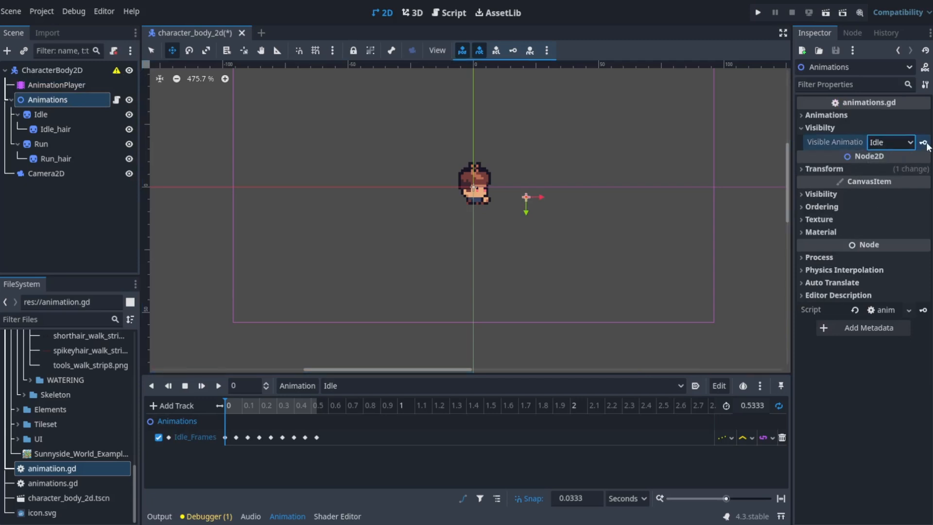
pyautogui.click(923, 143)
pyautogui.click(436, 302)
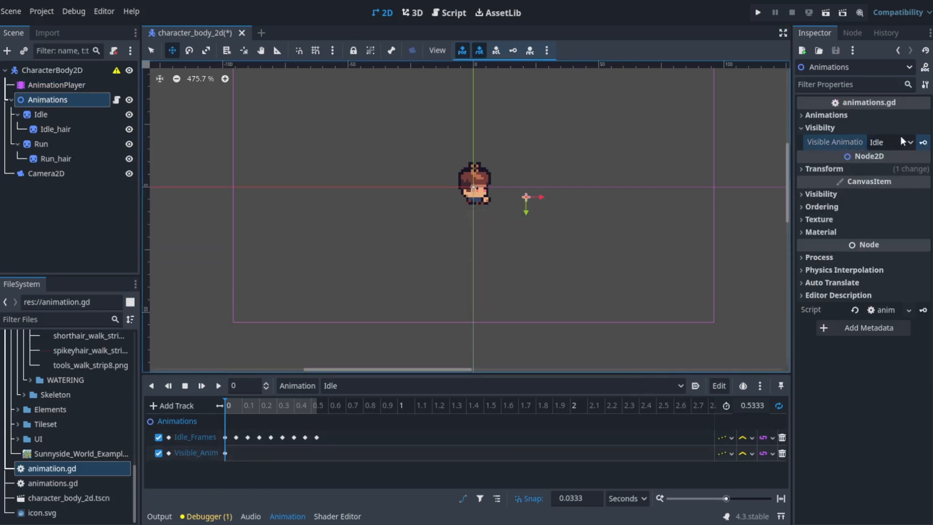
# - In the Run animation, add a key at time 0 with the Animations node's Visible Animation set to Run
pyautogui.click(339, 387)
pyautogui.click(342, 432)
pyautogui.click(890, 142)
pyautogui.click(886, 172)
pyautogui.click(923, 143)
pyautogui.click(432, 295)
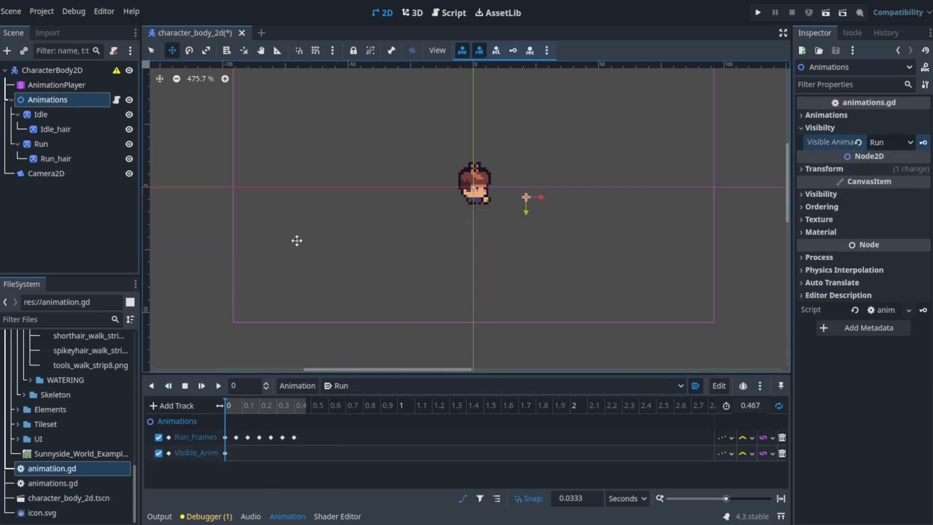
# - Test-run the current scene with the Run animation autoplaying and close the game window
pyautogui.scroll(3, 298, 240)
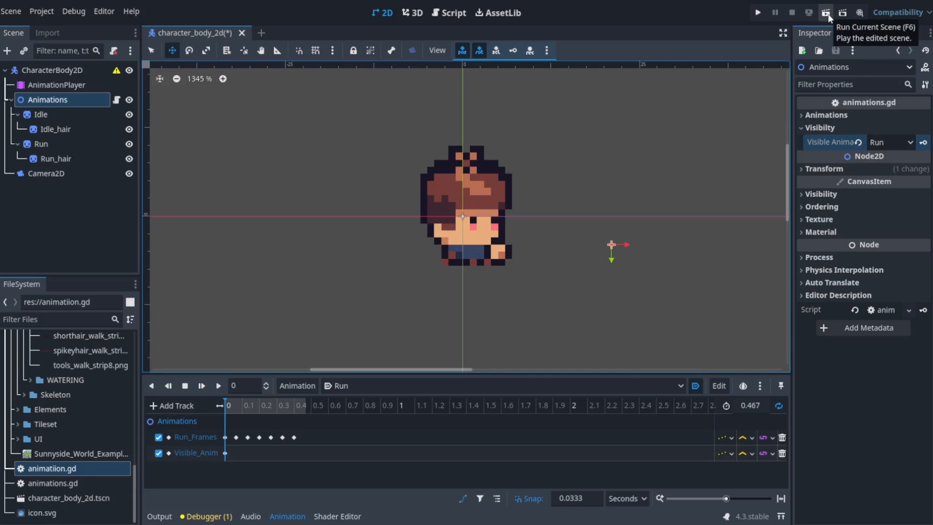
pyautogui.press('F6')
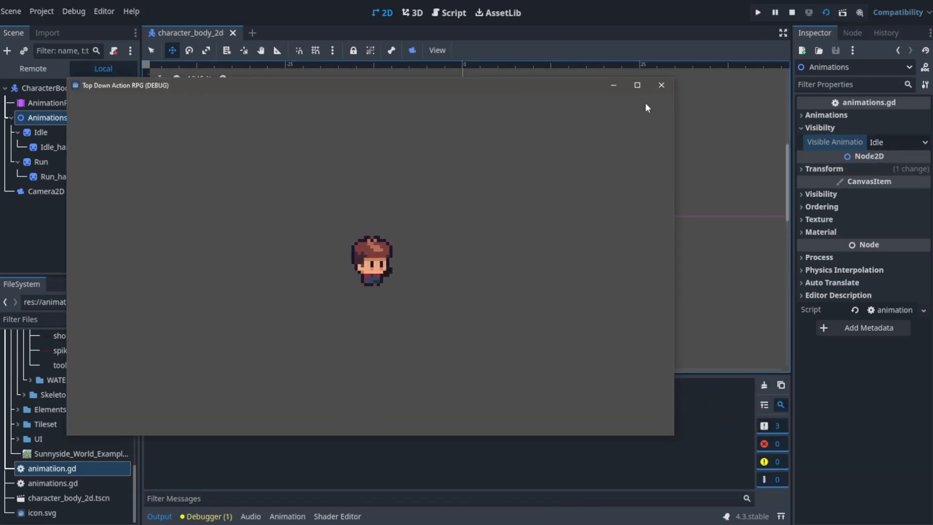
pyautogui.click(661, 85)
# - Make the Idle animation autoplay on load in the AnimationPlayer, then run and stop the current scene
pyautogui.click(56, 85)
pyautogui.click(338, 387)
pyautogui.click(346, 402)
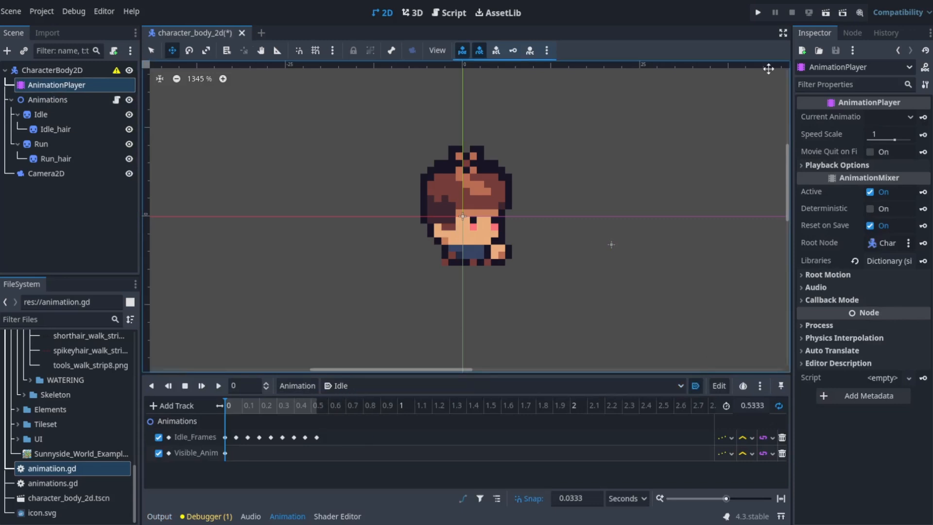
pyautogui.press('F6')
pyautogui.press('F8')
# - Collapse the Idle and Run branches in the scene tree
pyautogui.scroll(-11, 437, 246)
pyautogui.moveTo(433, 247); pyautogui.dragTo(506, 248, button='middle')
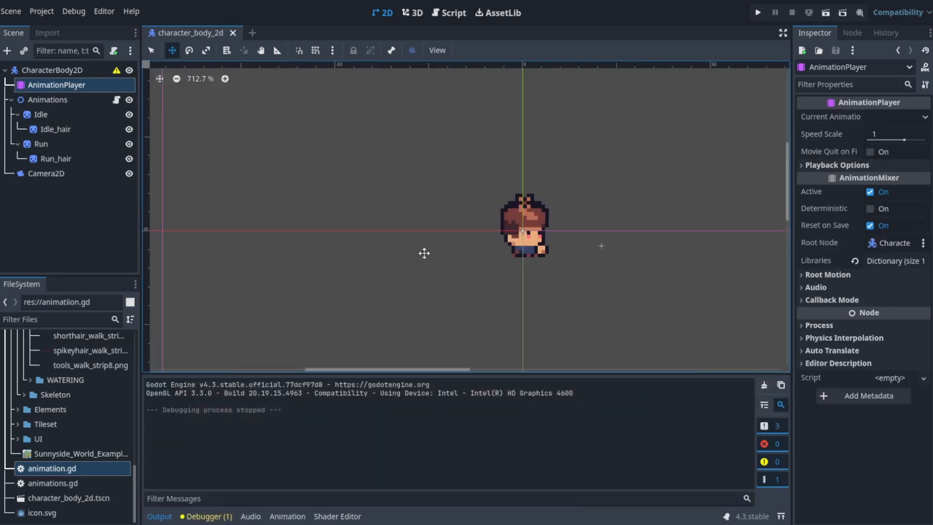
pyautogui.click(18, 114)
pyautogui.click(17, 129)
# - Add the base run strip image from the RUN folder as a sprite with 8 Hframes
pyautogui.scroll(7, 40, 425)
pyautogui.click(30, 393)
pyautogui.click(824, 161)
pyautogui.click(877, 175)
pyautogui.moveTo(60, 410); pyautogui.dragTo(554, 259)
pyautogui.write('8')
pyautogui.press('Return')
pyautogui.scroll(16, 573, 234)
# - Add the bowlhair run strip image as a second sprite with 8 Hframes
pyautogui.moveTo(107, 422); pyautogui.dragTo(285, 206)
pyautogui.click(824, 161)
pyautogui.click(888, 175)
pyautogui.write('8')
pyautogui.press('Return')
# - Move the bowlhair run sprite to about (-18, -4) and the base run sprite to about (-18, 11)
pyautogui.moveTo(536, 280); pyautogui.dragTo(527, 262)
pyautogui.click(60, 159)
pyautogui.moveTo(316, 280); pyautogui.dragTo(148, 355)
# - Delete the newly added base and bowlhair run strip sprites from the scene
pyautogui.click(63, 174)
pyautogui.click(67, 161)
pyautogui.press('Delete')
pyautogui.press('Return')
# - Add the base and bowlhair waiting strips from the WAITING folder as sprites, and parent the hair sprite to the base sprite
pyautogui.click(30, 393)
pyautogui.scroll(-1, 49, 408)
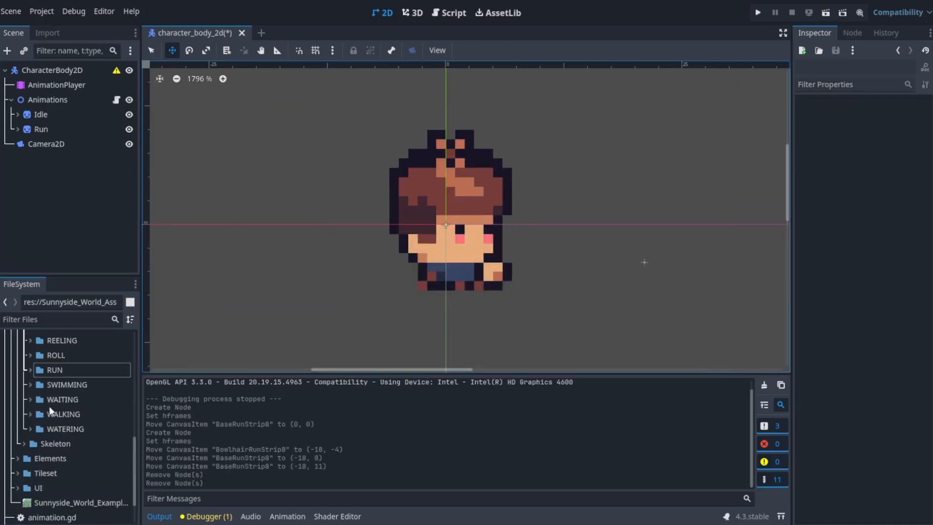
pyautogui.click(31, 399)
pyautogui.moveTo(78, 415); pyautogui.dragTo(659, 203)
pyautogui.moveTo(57, 176); pyautogui.dragTo(52, 159)
# - Rename the base waiting sprite to Walk and its child hair sprite to Walk_hair
pyautogui.doubleClick(47, 159)
pyautogui.write('Walk')
pyautogui.press('Return')
pyautogui.doubleClick(49, 171)
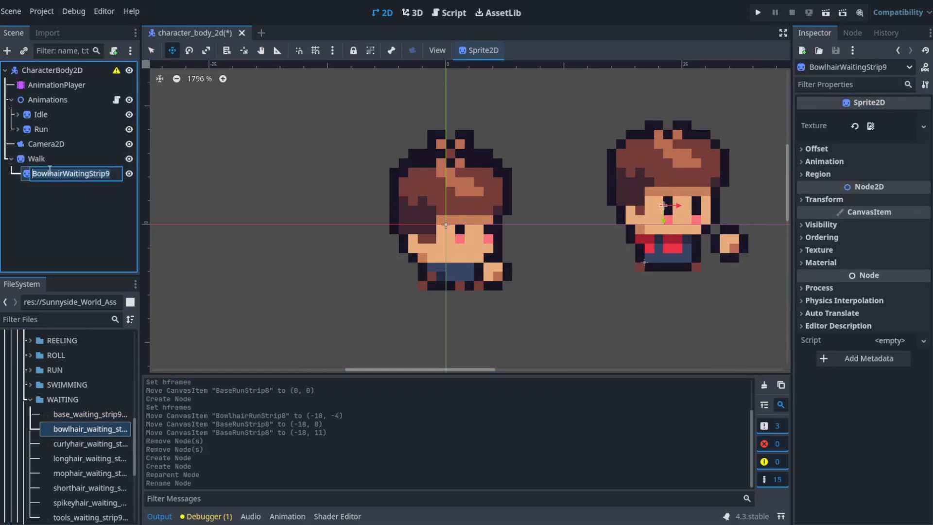
# - Set Hframes to 8 for both the Walk and Walk_hair sprites
pyautogui.click(37, 159)
pyautogui.click(835, 161)
pyautogui.click(891, 176)
pyautogui.write('8')
pyautogui.click(51, 173)
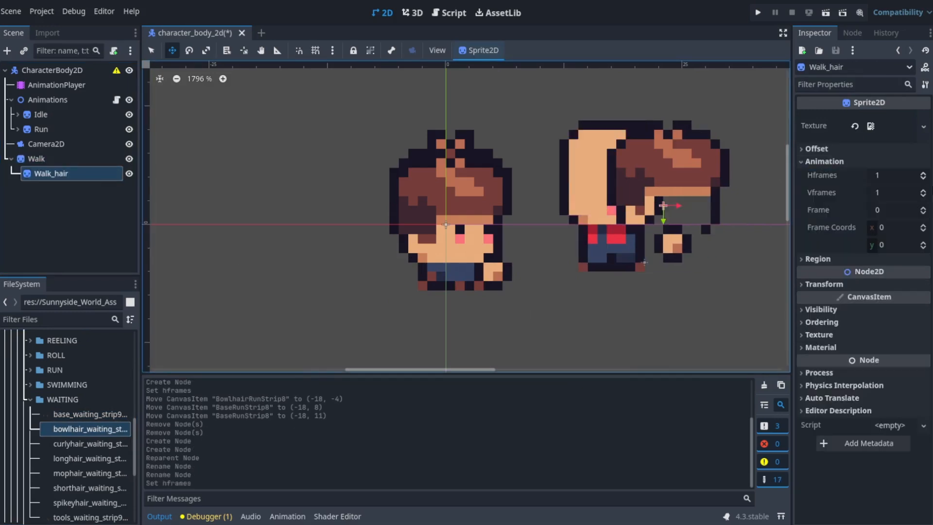
pyautogui.click(892, 175)
pyautogui.write('8')
# - Reparent the Walk sprite, with its hair child, under the Animations node
pyautogui.scroll(-14, 647, 230)
pyautogui.scroll(-5, 639, 285)
pyautogui.click(37, 158)
pyautogui.moveTo(37, 159); pyautogui.dragTo(48, 100)
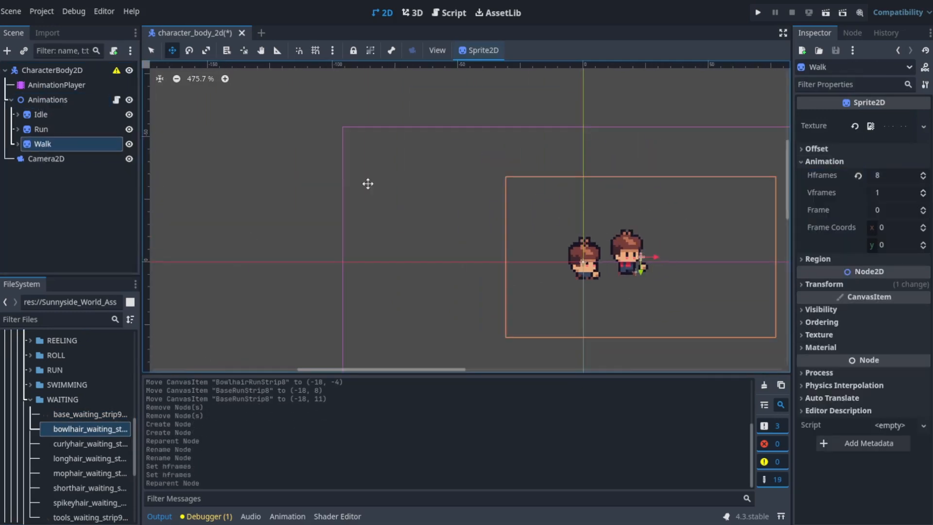
# - Move the Walk sprite beside the other character sprites, to position (-41, 0)
pyautogui.scroll(5, 622, 287)
pyautogui.scroll(11, 622, 287)
pyautogui.moveTo(668, 250); pyautogui.dragTo(266, 251)
pyautogui.scroll(-8, 277, 256)
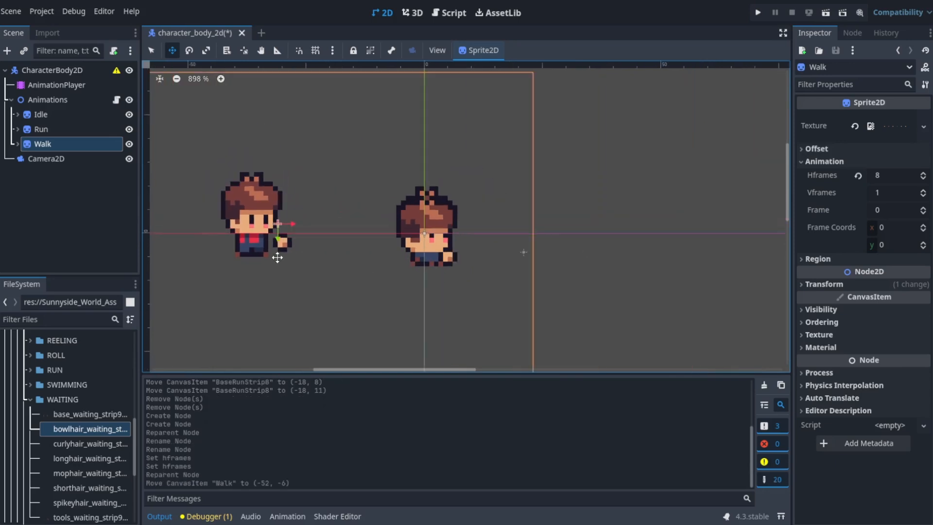
pyautogui.scroll(-11, 360, 280)
pyautogui.moveTo(334, 300); pyautogui.dragTo(363, 316)
pyautogui.scroll(12, 351, 293)
# - Step the Walk sprite's Frame value up and back down to 0 to examine its animation frames
pyautogui.doubleClick(922, 208)
pyautogui.doubleClick(922, 215)
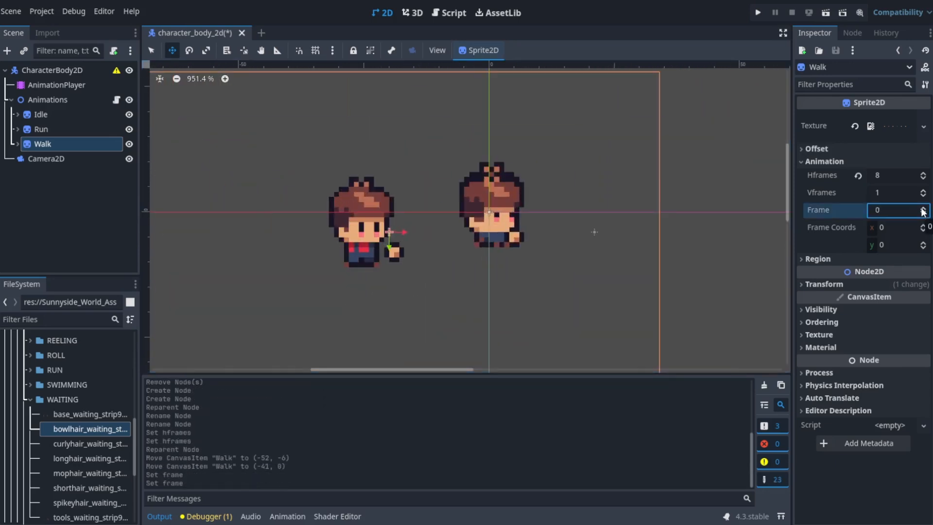
pyautogui.tripleClick(922, 208)
pyautogui.tripleClick(923, 208)
pyautogui.click(922, 207)
pyautogui.doubleClick(922, 215)
pyautogui.tripleClick(923, 216)
pyautogui.doubleClick(923, 216)
# - Place a temporary copy of the base waiting strip in the scene to check its frame layout, and delete it
pyautogui.moveTo(90, 414); pyautogui.dragTo(396, 285)
pyautogui.scroll(-20, 341, 306)
pyautogui.moveTo(244, 331); pyautogui.dragTo(316, 332, button='middle')
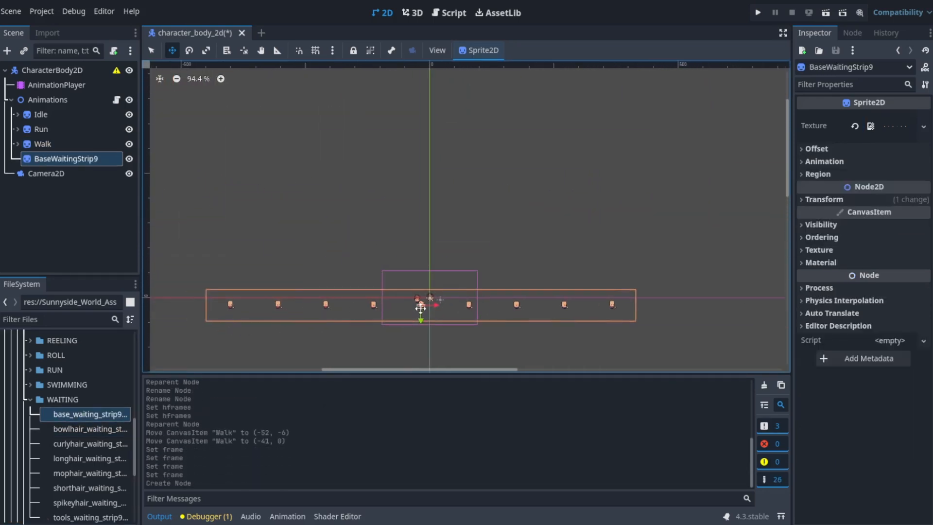
pyautogui.press('Delete')
# - Set Hframes to 9 for both the Walk and Walk_hair sprites
pyautogui.click(43, 145)
pyautogui.click(887, 175)
pyautogui.write('9')
pyautogui.click(57, 158)
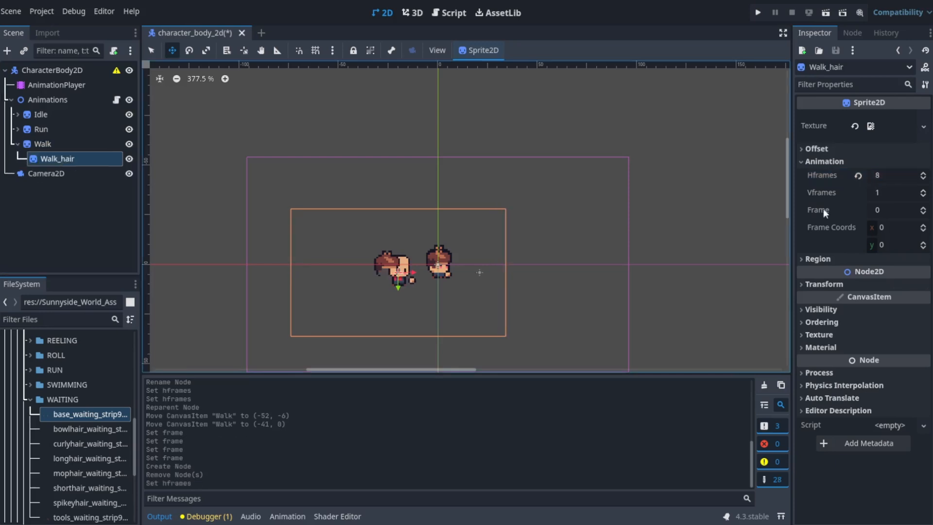
pyautogui.click(887, 176)
pyautogui.write('9')
# - Undo the separate Walk_hair move and move the whole Walk sprite to (-21, -4), over the other character sprites
pyautogui.moveTo(439, 293); pyautogui.dragTo(529, 292)
pyautogui.hotkey('ctrl', 'z')
pyautogui.click(18, 145)
pyautogui.scroll(15, 529, 292)
pyautogui.moveTo(472, 348); pyautogui.dragTo(472, 339)
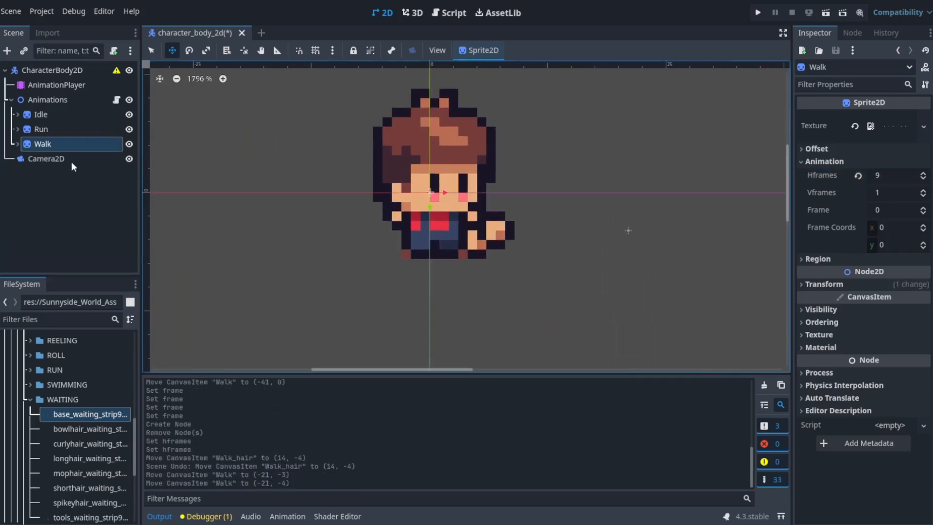
pyautogui.click(116, 100)
pyautogui.scroll(4, 457, 204)
pyautogui.click(312, 194)
pyautogui.write('@onready ')
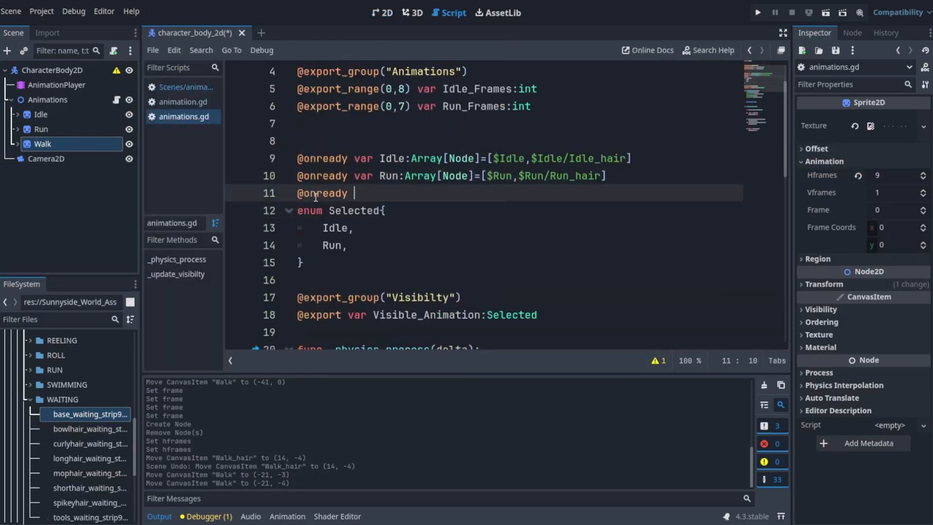
pyautogui.write('var Walk:Arra')
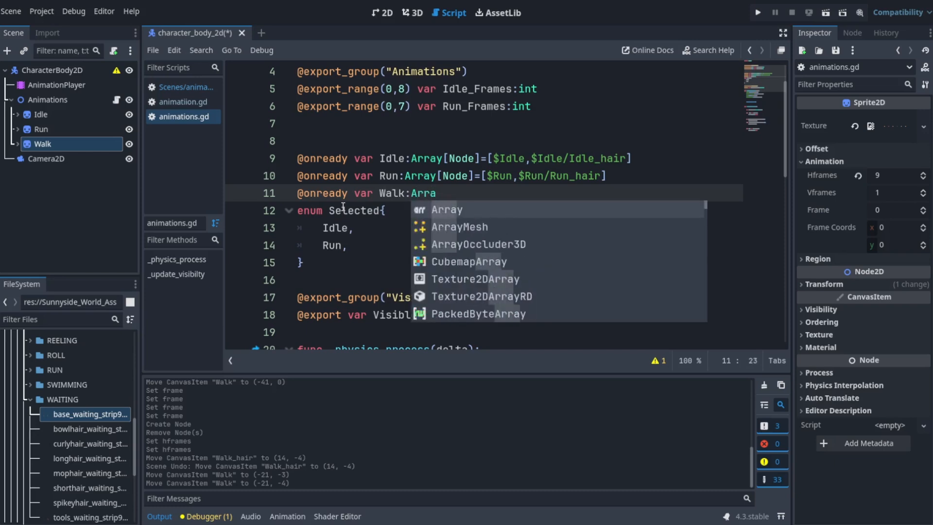
pyautogui.write('y[Node]=[')
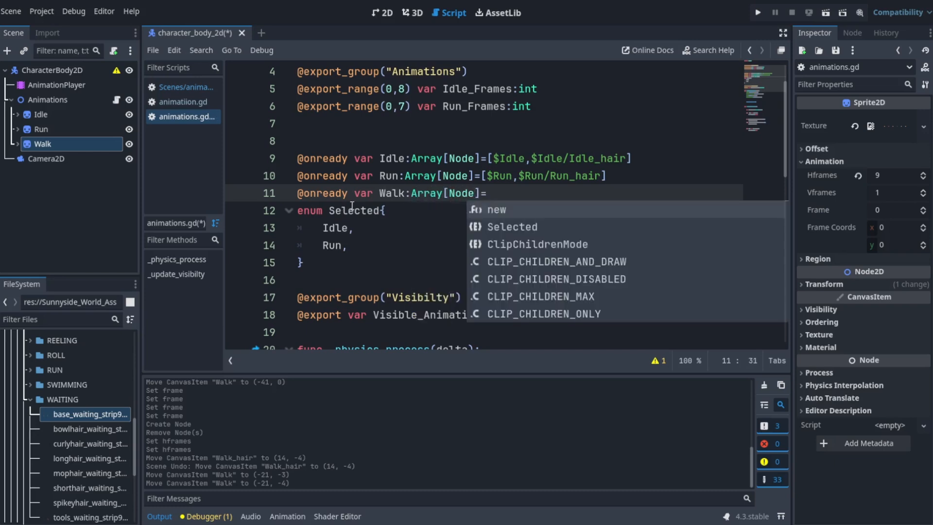
pyautogui.press('Escape')
pyautogui.click(18, 144)
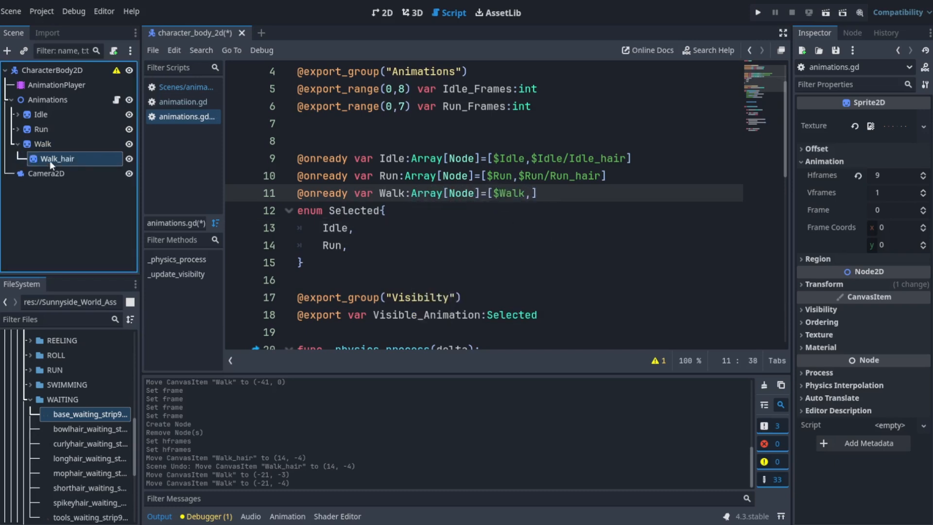
pyautogui.moveTo(53, 159); pyautogui.dragTo(565, 206)
# - Add a Walk entry to the Selected enum after Run
pyautogui.scroll(-1, 702, 196)
pyautogui.click(359, 194)
pyautogui.press('Return')
pyautogui.write('W')
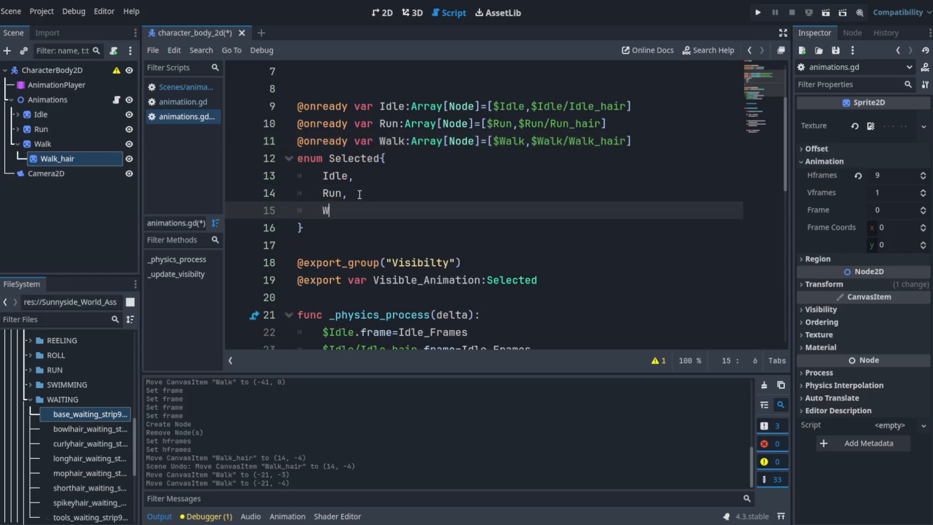
pyautogui.write('alk,')
# - Extend the hiding loop in _update_visibilty so it iterates over Idle+Run+Walk
pyautogui.scroll(-7, 371, 196)
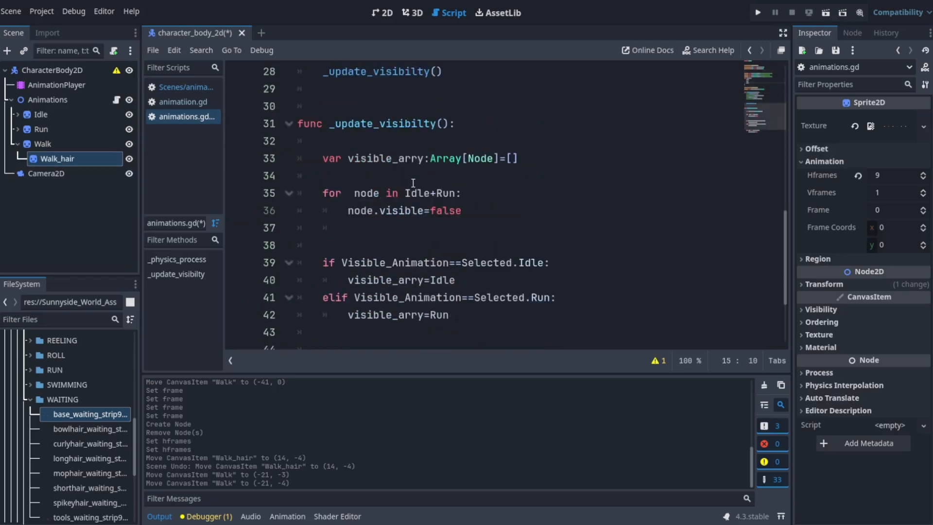
pyautogui.click(455, 194)
pyautogui.write('+')
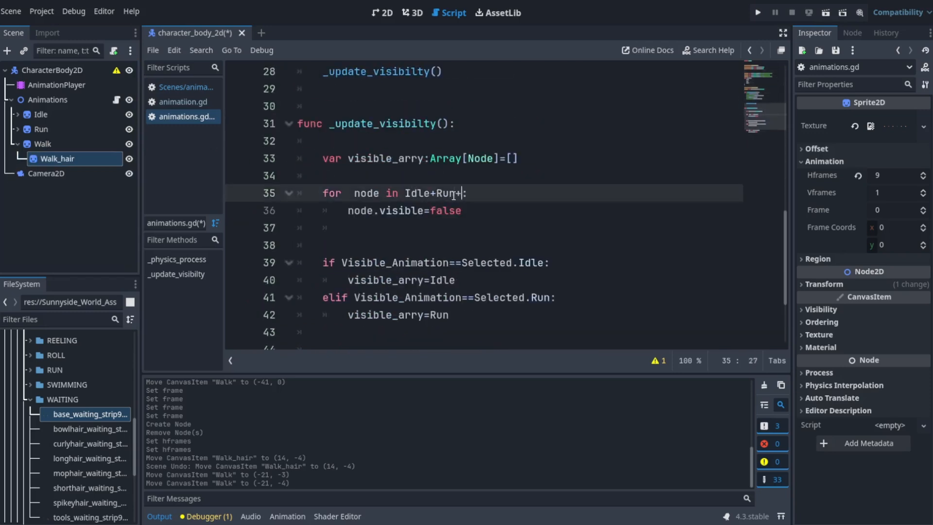
pyautogui.write('Walk')
# - Duplicate the Run elif branch in _update_visibilty below itself and make the copy assign visible_arry=Walk
pyautogui.scroll(-2, 480, 225)
pyautogui.scroll(1, 480, 225)
pyautogui.click(468, 246)
pyautogui.press('Return')
pyautogui.press('BackSpace')
pyautogui.write('e')
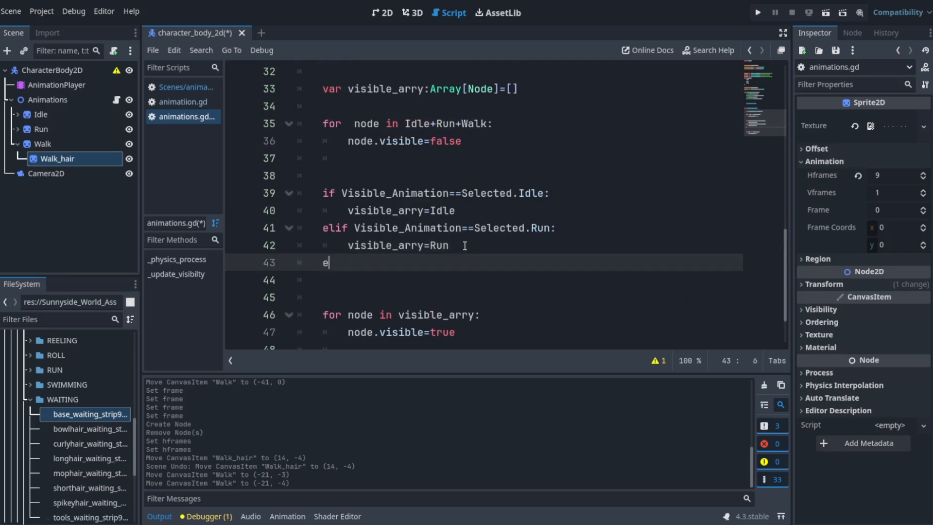
pyautogui.write('lif')
pyautogui.moveTo(359, 266); pyautogui.dragTo(320, 262)
pyautogui.press('BackSpace')
pyautogui.press('BackSpace')
pyautogui.press('BackSpace')
pyautogui.moveTo(452, 247); pyautogui.dragTo(322, 228)
pyautogui.hotkey('ctrl', 'c')
pyautogui.click(333, 261)
pyautogui.hotkey('ctrl', 'v')
pyautogui.press('BackSpace')
pyautogui.press('BackSpace')
pyautogui.press('BackSpace')
pyautogui.write('Walk')
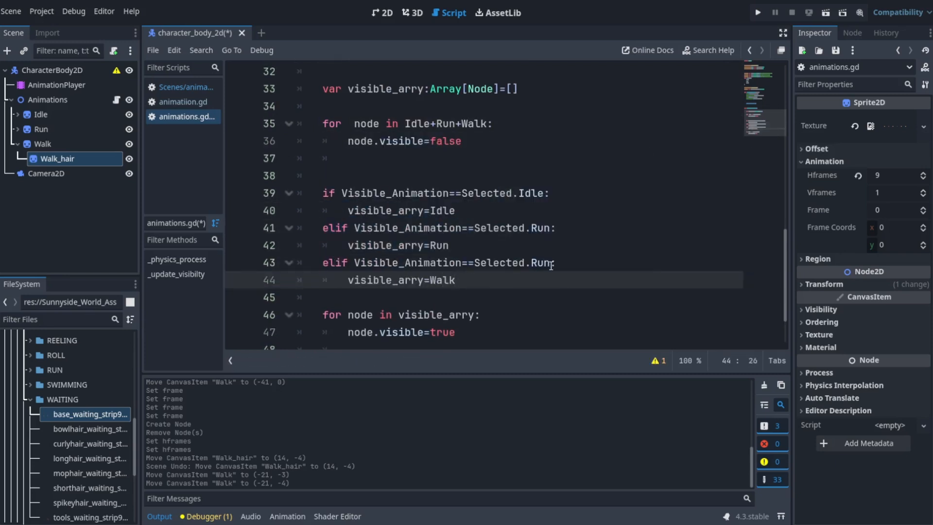
# - Change the copied branch's condition to Selected.Walk and save the script
pyautogui.click(551, 266)
pyautogui.press('BackSpace')
pyautogui.press('BackSpace')
pyautogui.press('BackSpace')
pyautogui.write('Walk')
pyautogui.scroll(-1, 508, 270)
pyautogui.scroll(12, 444, 270)
pyautogui.hotkey('ctrl', 's')
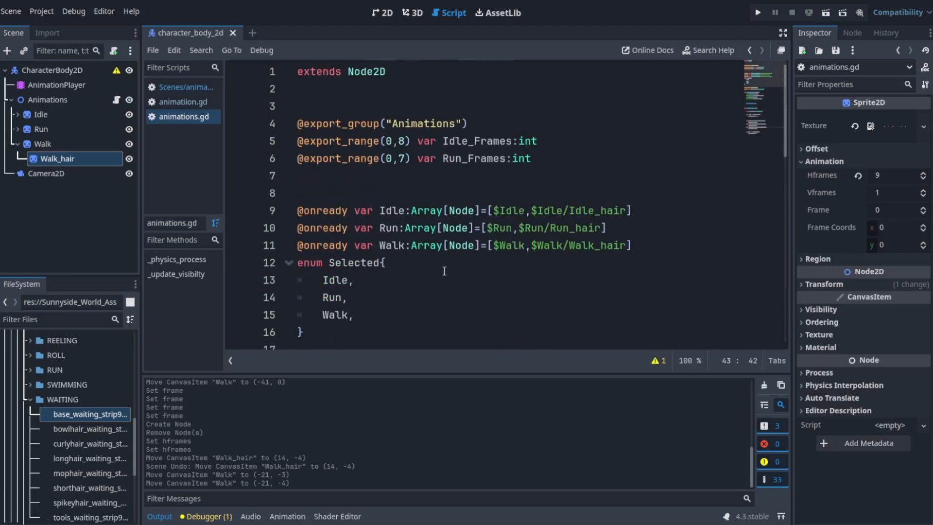
# - Set the Animations node's Visible Animation to Walk in the 2D workspace and test-run the current scene
pyautogui.click(382, 12)
pyautogui.click(18, 144)
pyautogui.click(47, 99)
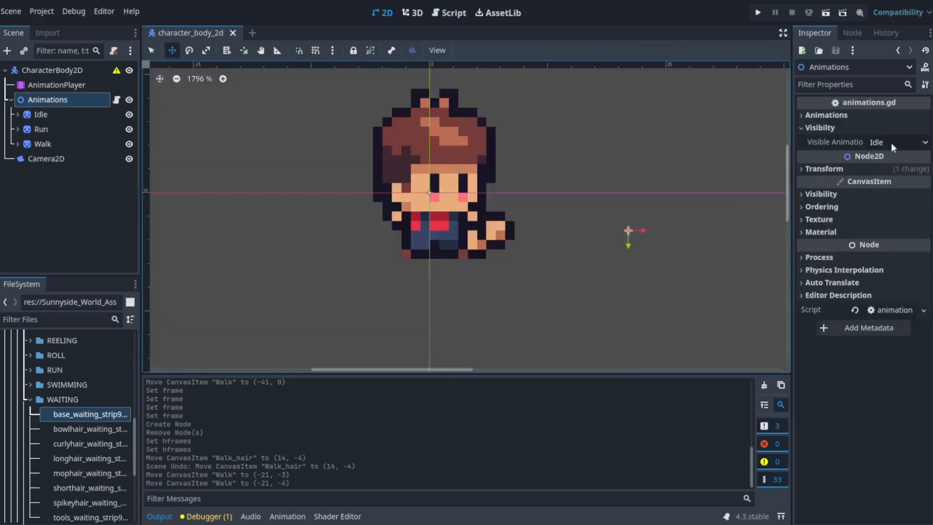
pyautogui.click(894, 142)
pyautogui.click(72, 86)
pyautogui.click(695, 386)
pyautogui.click(43, 144)
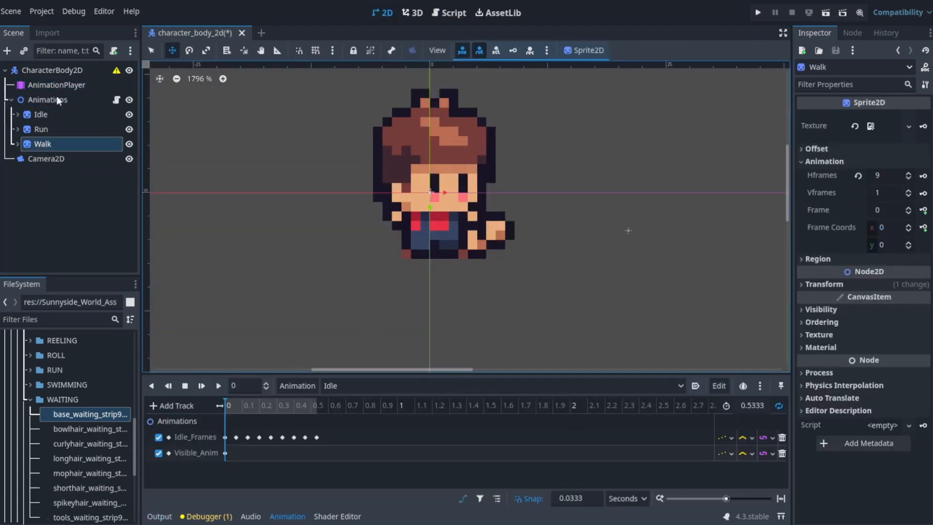
pyautogui.click(58, 100)
pyautogui.click(892, 142)
pyautogui.click(893, 188)
pyautogui.press('F6')
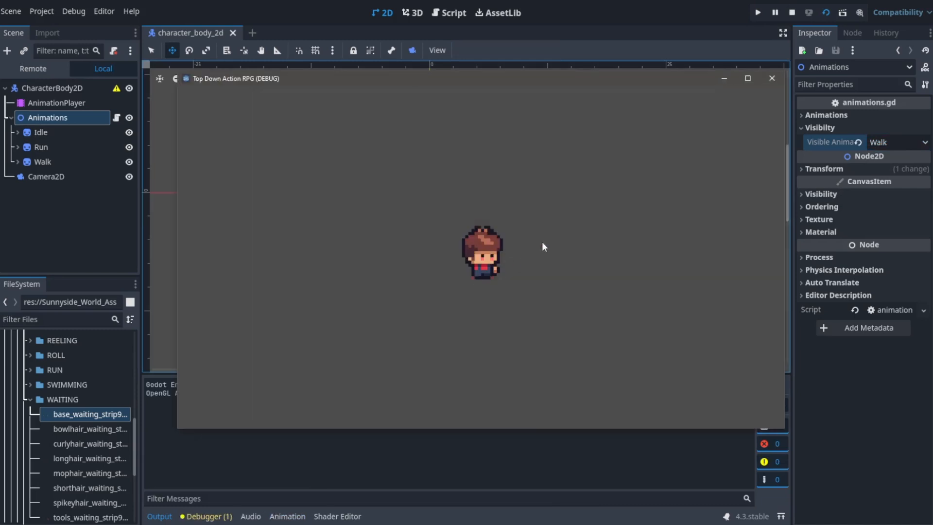
pyautogui.click(704, 100)
# - Spread the overlapping sprites apart by moving Walk to (-41, -3) and Idle to (2, -4)
pyautogui.click(43, 144)
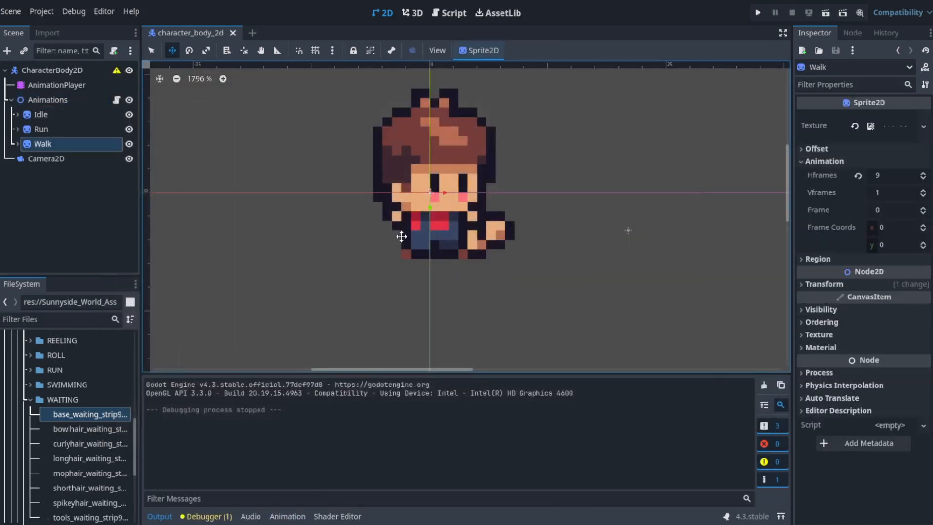
pyautogui.moveTo(407, 237); pyautogui.dragTo(225, 250)
pyautogui.scroll(-16, 329, 227)
pyautogui.scroll(4, 330, 227)
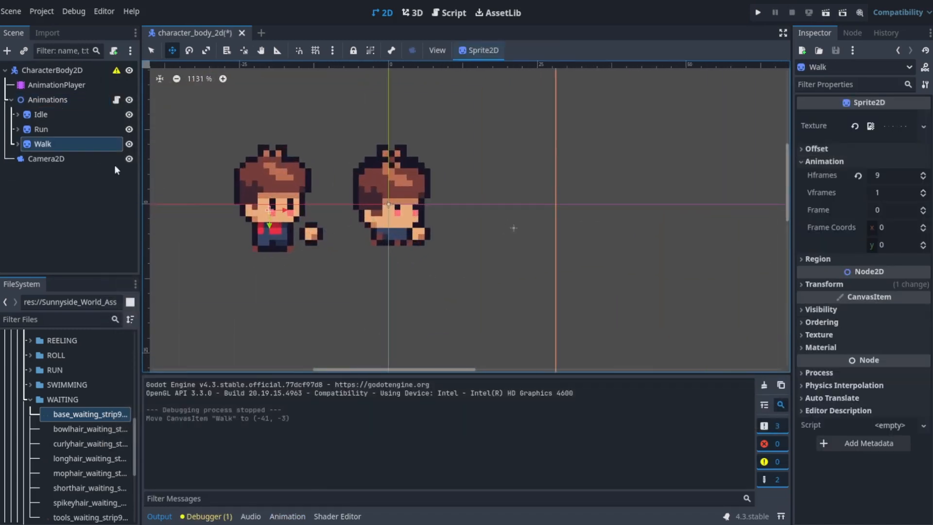
pyautogui.moveTo(422, 216); pyautogui.dragTo(559, 216)
pyautogui.scroll(6, 450, 221)
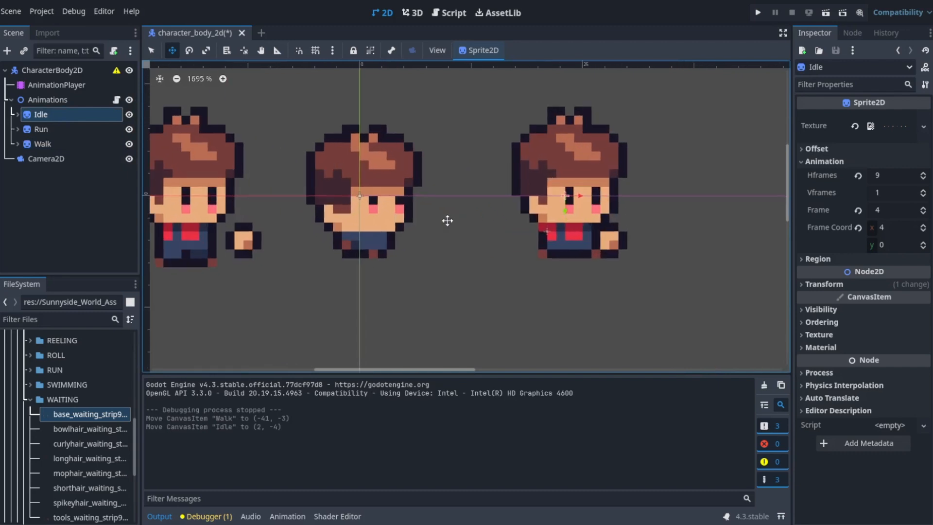
pyautogui.scroll(-3, 398, 245)
# - Run the current scene to check which of the separated sprites is displayed, closing the game window after each run
pyautogui.click(826, 19)
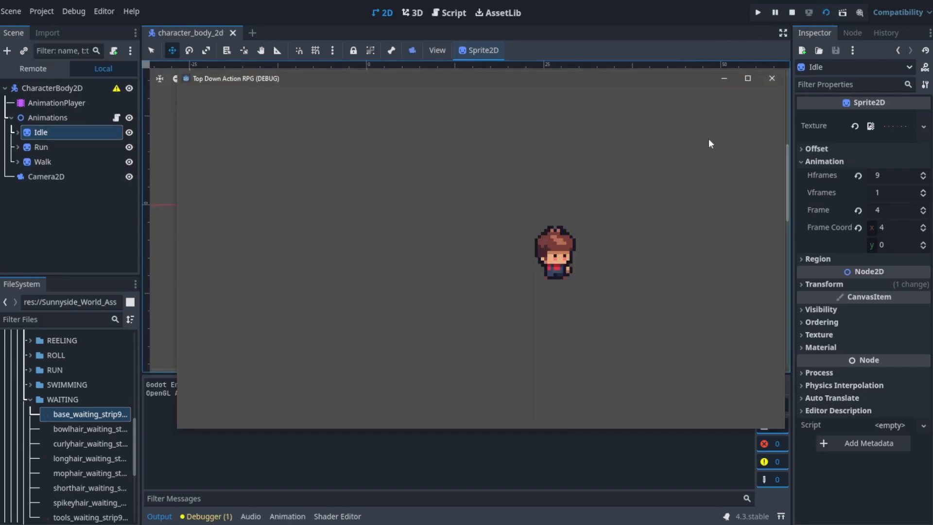
pyautogui.click(772, 78)
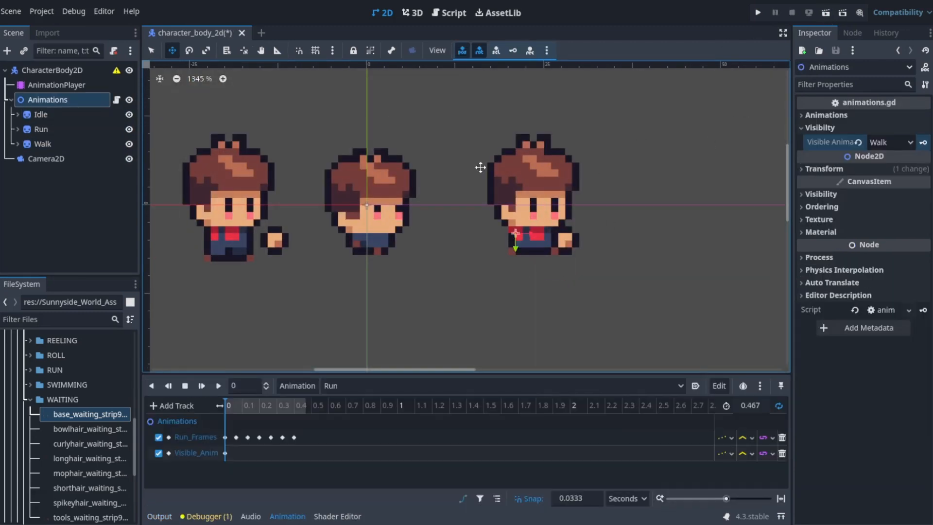
pyautogui.click(825, 16)
pyautogui.click(770, 78)
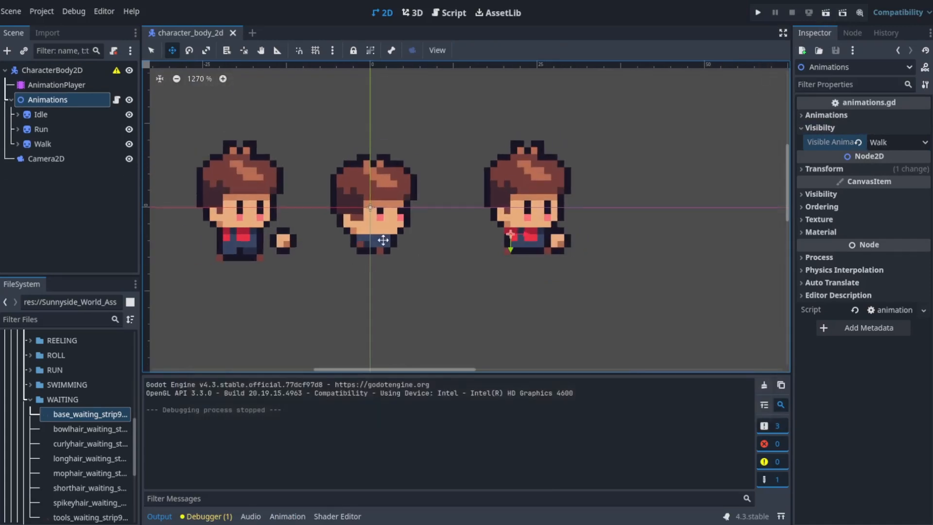
# - Create a new animation named Walk in the AnimationPlayer
pyautogui.click(42, 144)
pyautogui.click(18, 144)
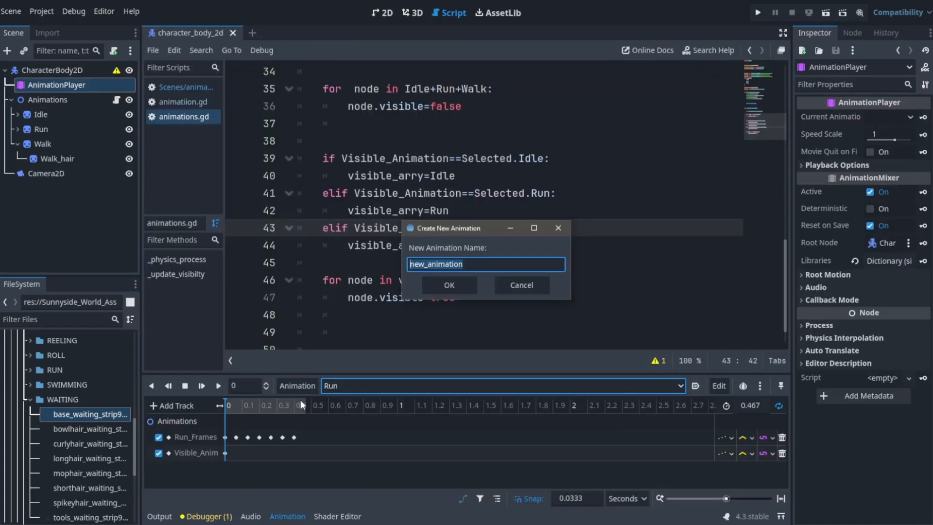
pyautogui.write('lk')
pyautogui.press('Return')
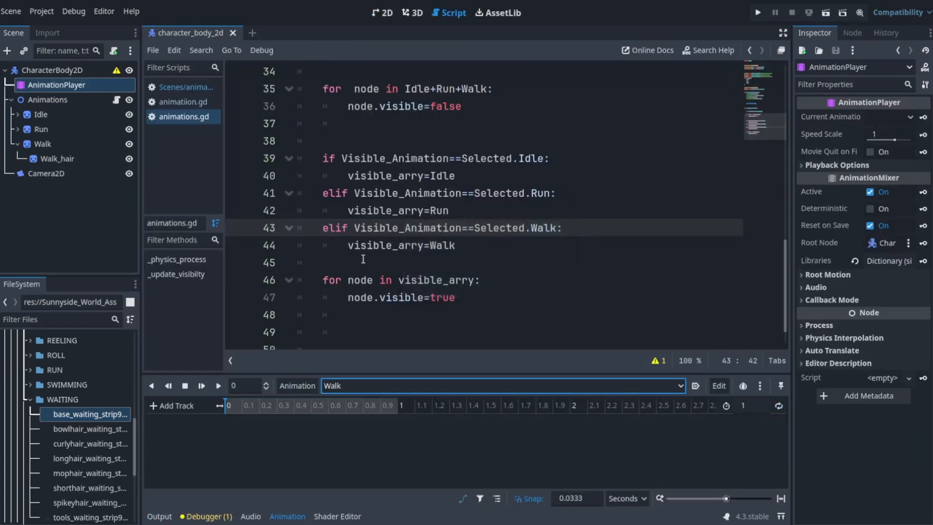
# - Set Visible Animation to Walk on the Animations node and key it at 0 s in a new track with a RESET track
pyautogui.click(56, 97)
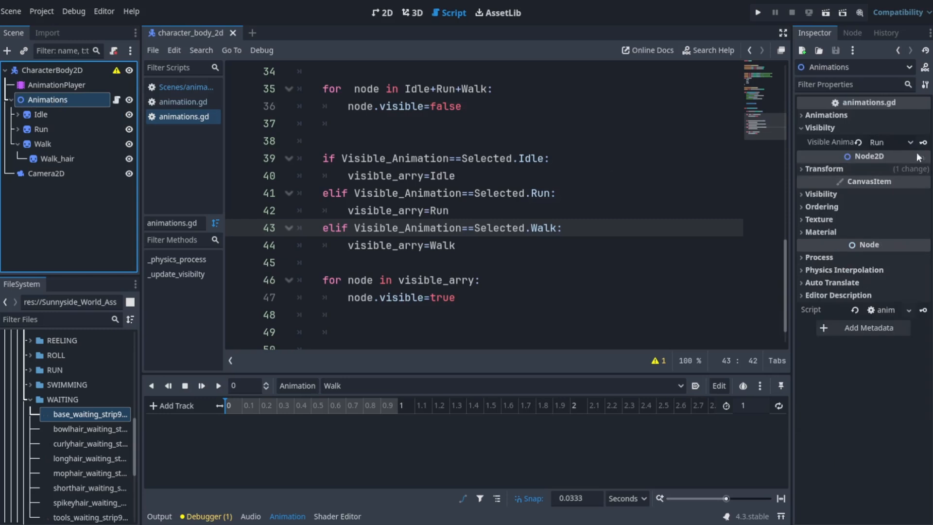
pyautogui.click(902, 142)
pyautogui.click(884, 189)
pyautogui.click(923, 142)
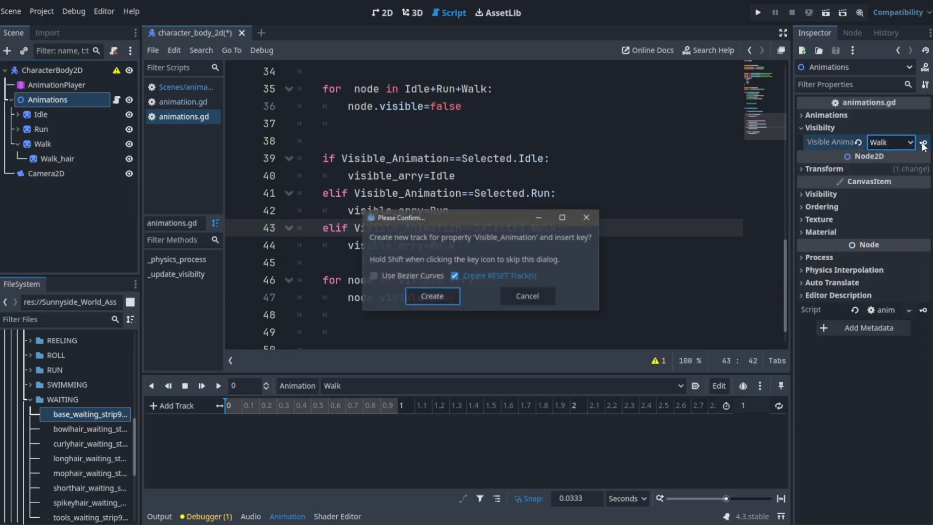
pyautogui.click(421, 296)
# - Return to the 2D workspace and run the current scene to check that the Walk animation shows the Walk sprite
pyautogui.click(383, 14)
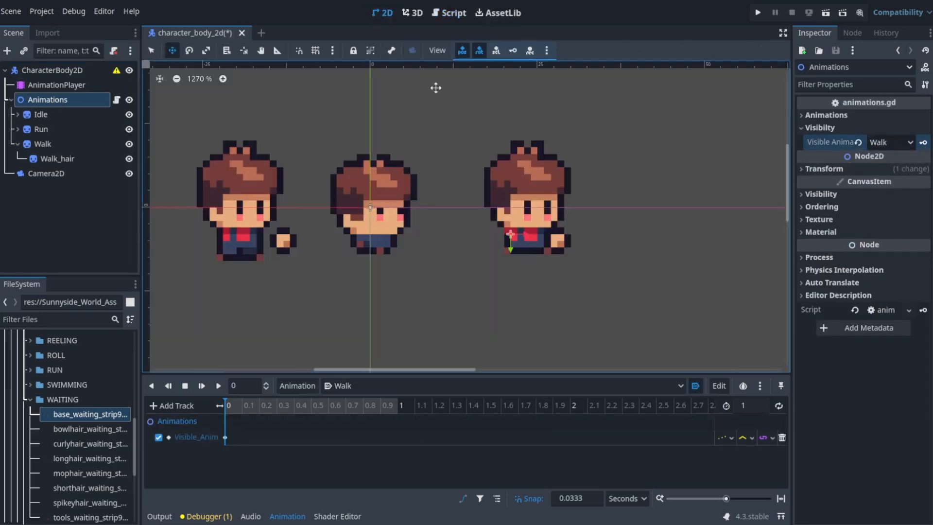
pyautogui.scroll(-10, 283, 196)
pyautogui.click(45, 145)
pyautogui.click(830, 14)
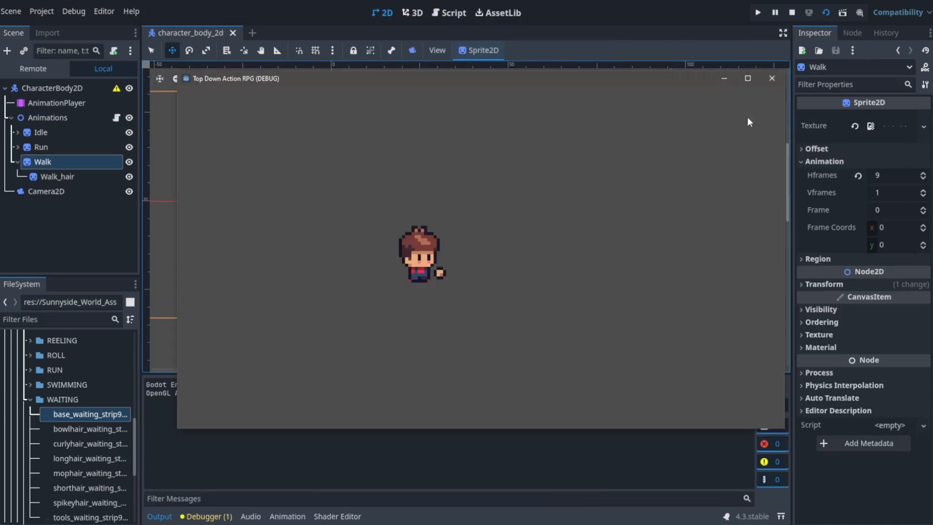
pyautogui.click(772, 78)
pyautogui.scroll(9, 233, 234)
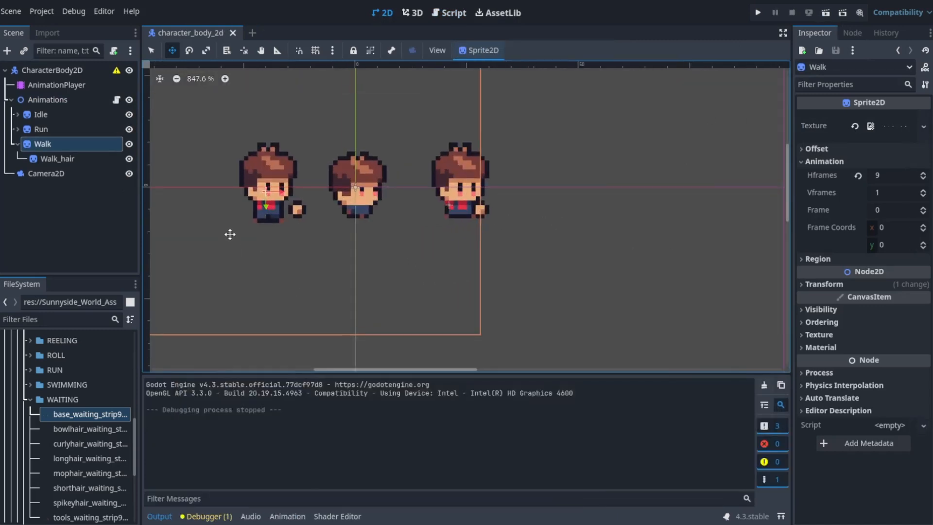